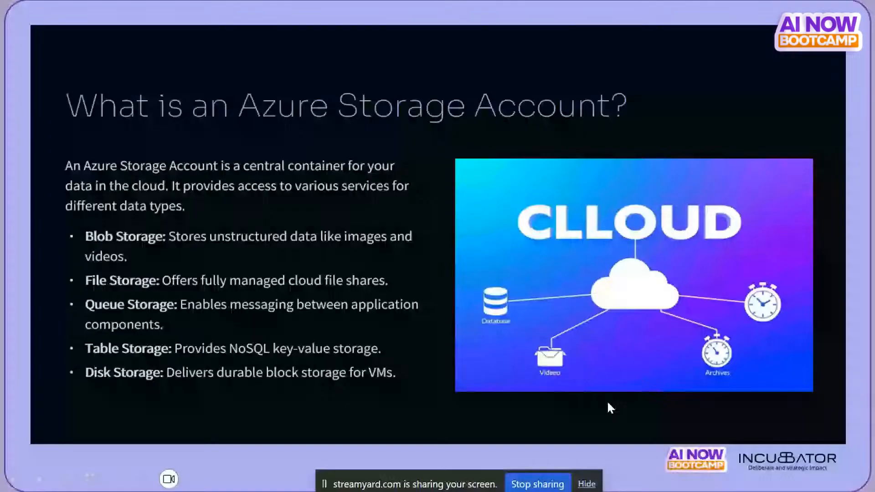
Step: Exit the slide show to edit slide 12, 'What is an Azure Storage Account?'
{"action": "key", "text": "Escape"}
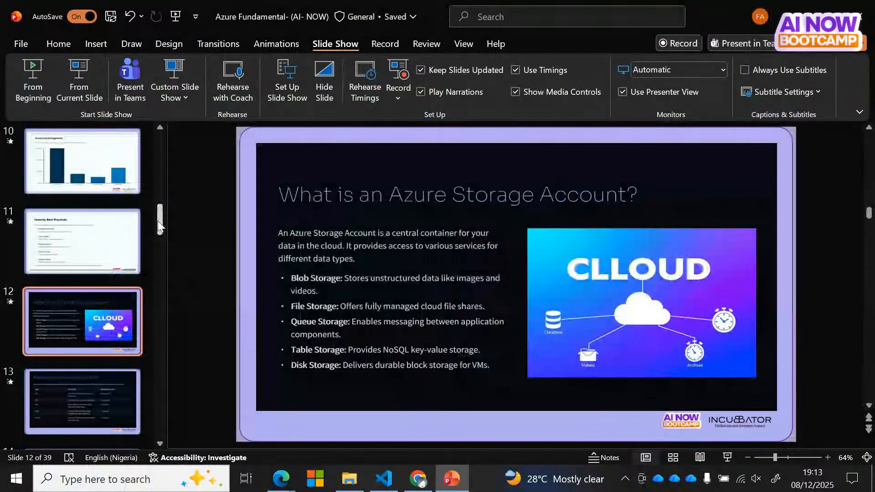
Step: Switch from PowerPoint to the Azure portal home page in Chrome
{"action": "left_click_drag", "start_coordinate": [160, 214], "coordinate": [159, 175]}
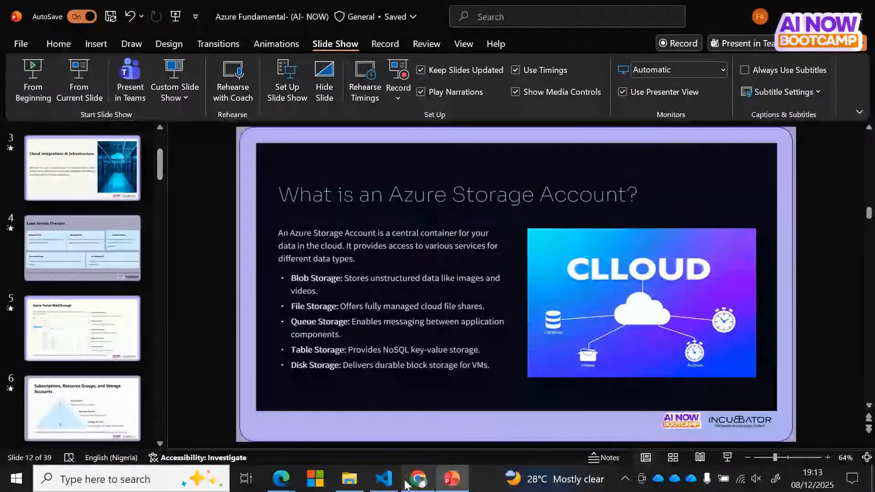
{"action": "left_click", "coordinate": [418, 480]}
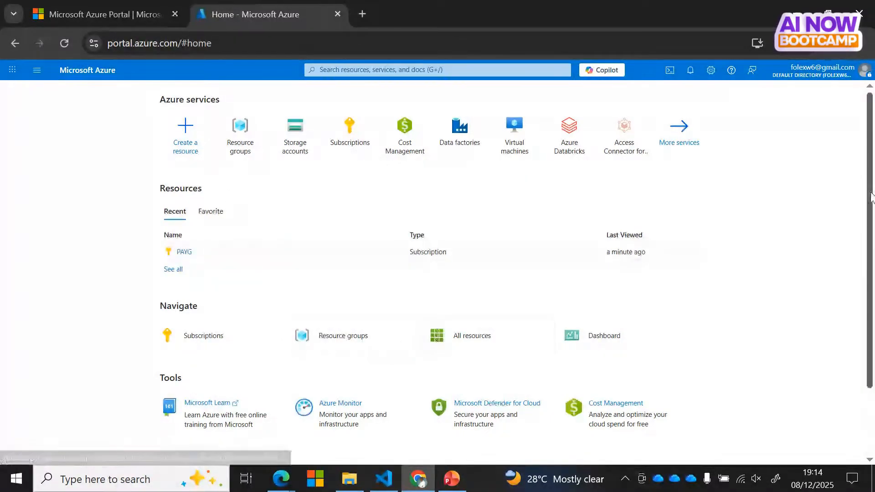
Step: Open the portal-wide search and type 'aesource grop' to find resource groups
{"action": "scroll", "coordinate": [438, 335], "scroll_direction": "down", "scroll_amount": 2}
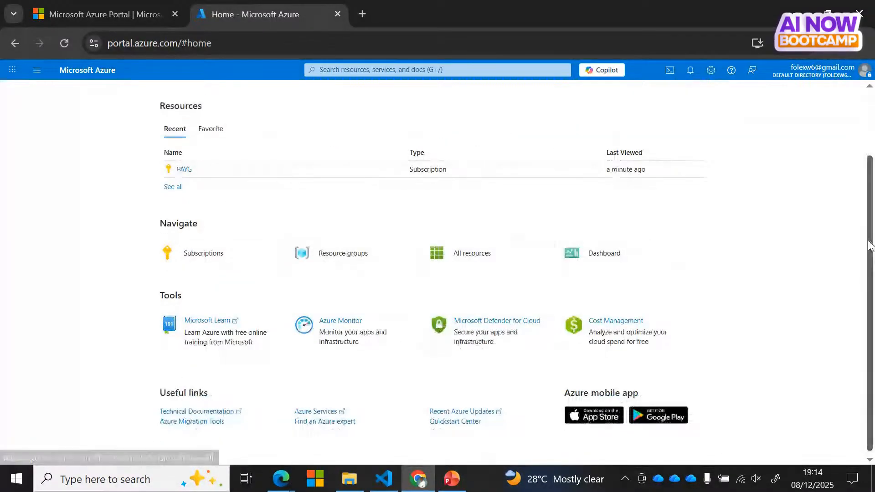
{"action": "scroll", "coordinate": [871, 242], "scroll_direction": "up", "scroll_amount": 2}
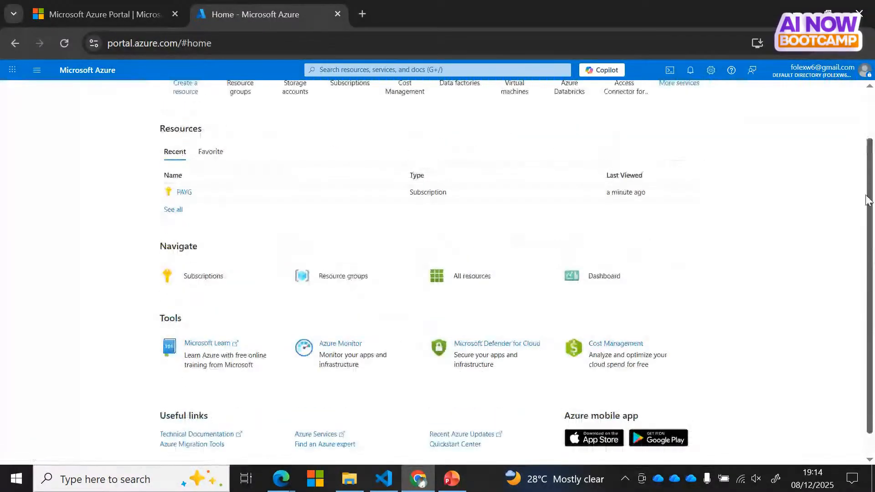
{"action": "left_click", "coordinate": [372, 71]}
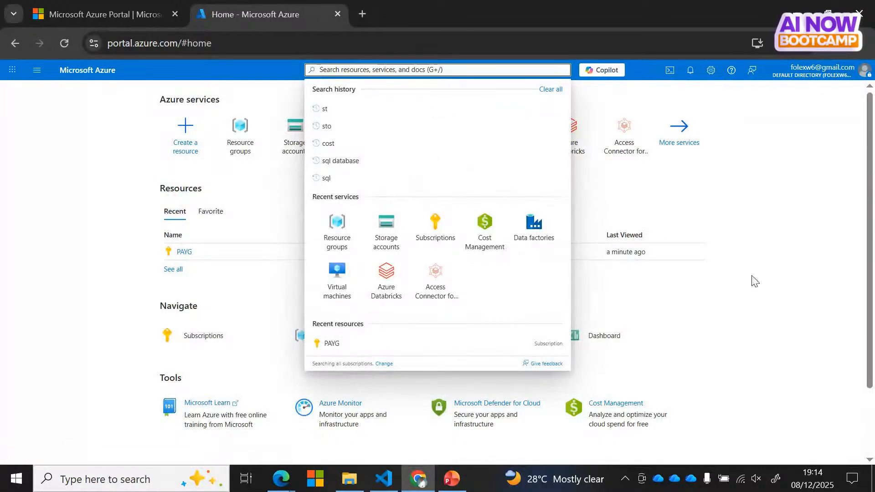
{"action": "scroll", "coordinate": [869, 258], "scroll_direction": "down", "scroll_amount": 1}
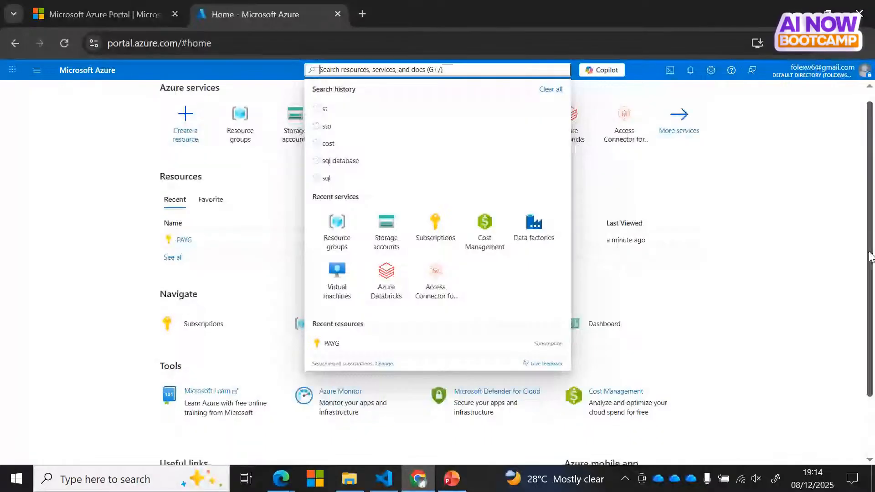
{"action": "scroll", "coordinate": [869, 258], "scroll_direction": "down", "scroll_amount": 2}
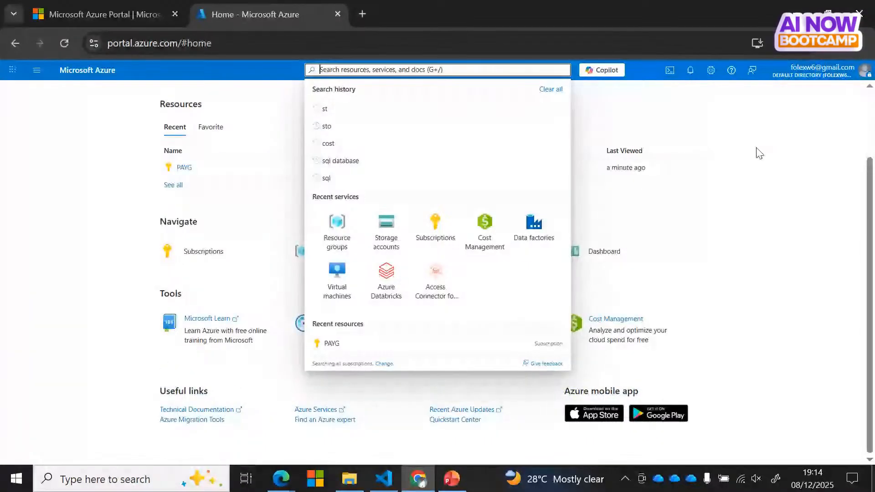
{"action": "left_click_drag", "start_coordinate": [869, 225], "coordinate": [871, 145]}
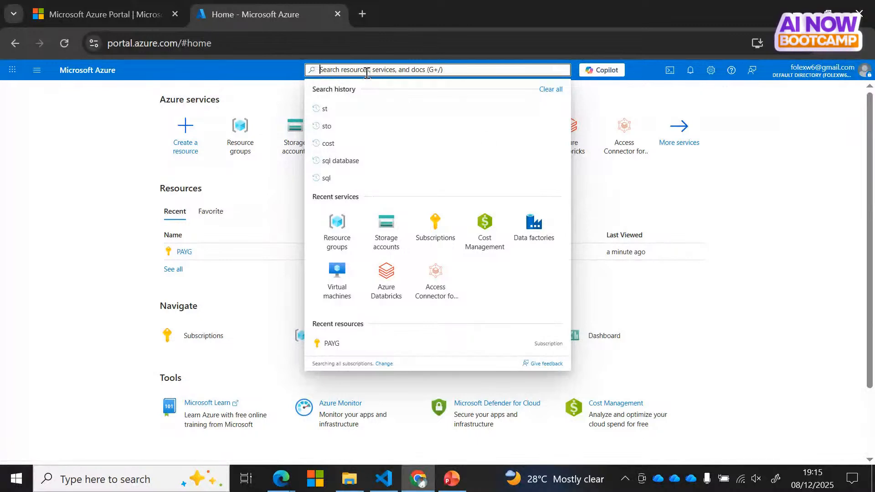
{"action": "type", "text": "a"}
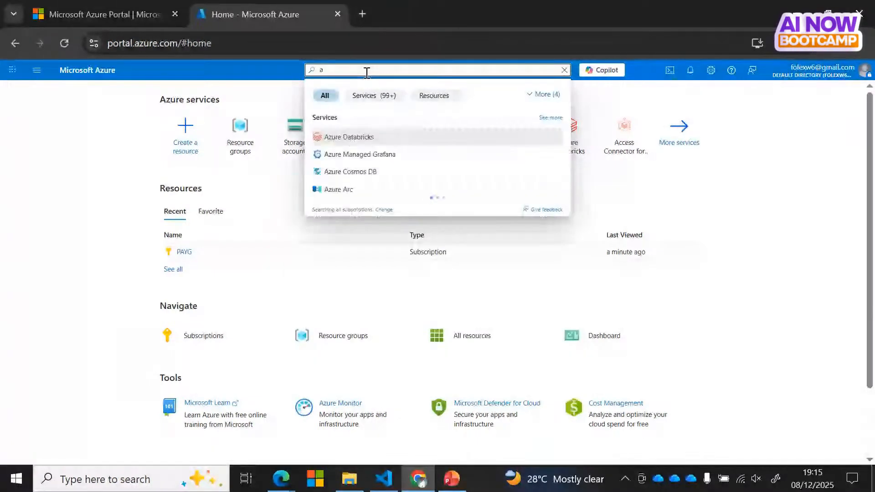
{"action": "type", "text": "eso"}
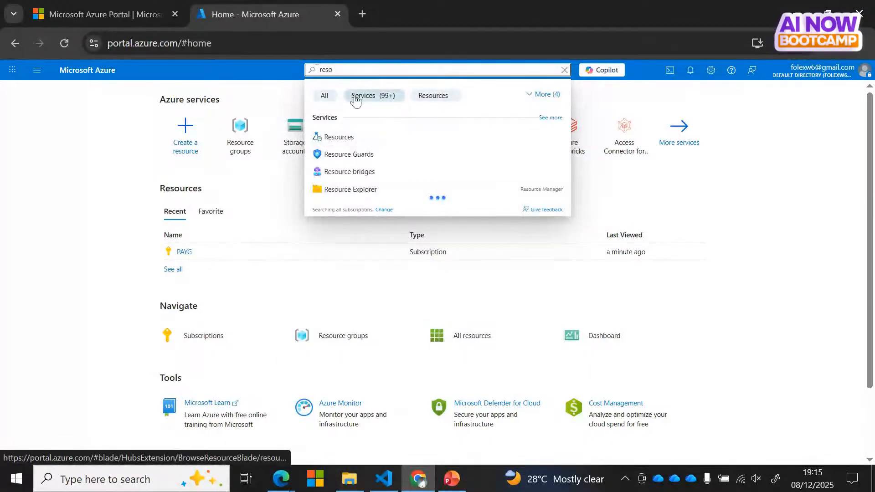
{"action": "type", "text": "ur"}
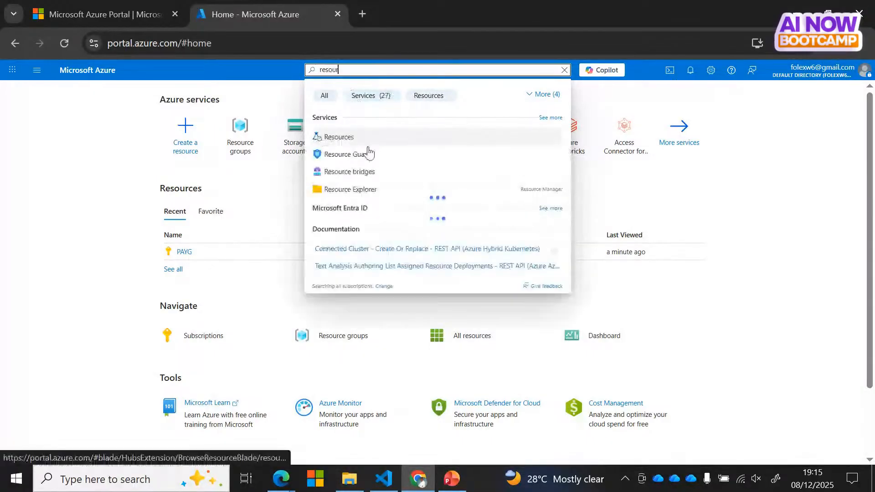
{"action": "type", "text": "ce"}
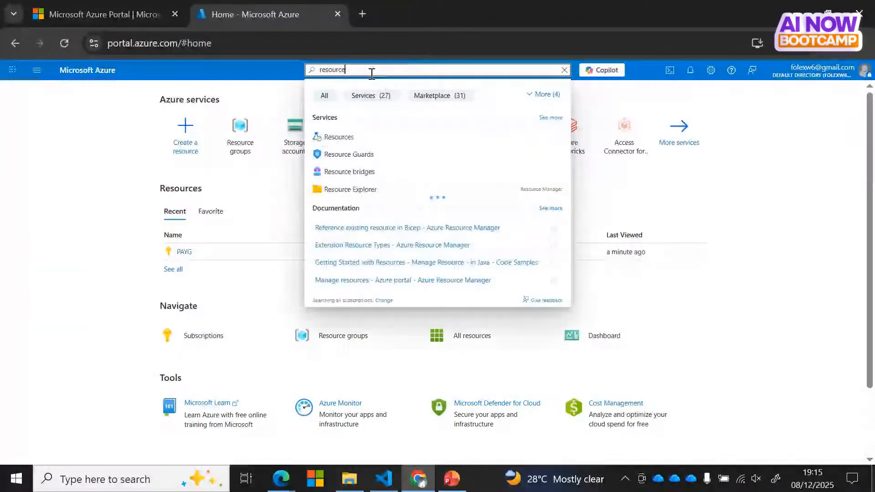
{"action": "type", "text": " gr"}
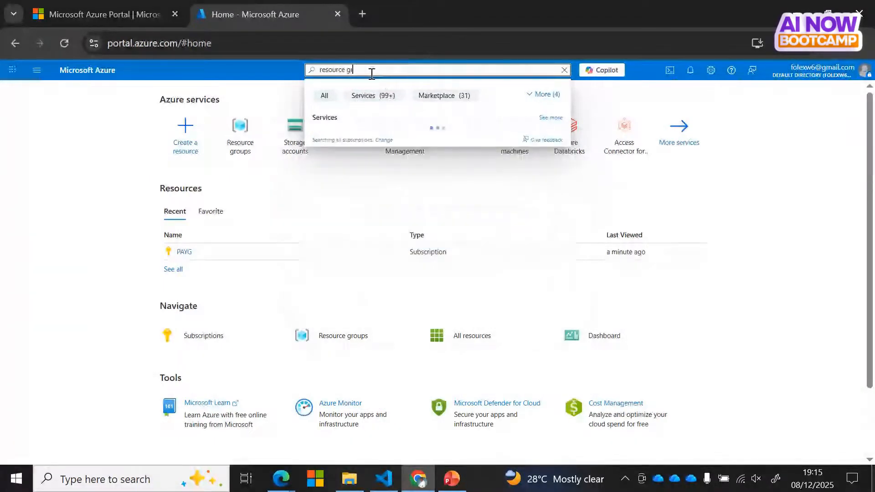
{"action": "type", "text": "op"}
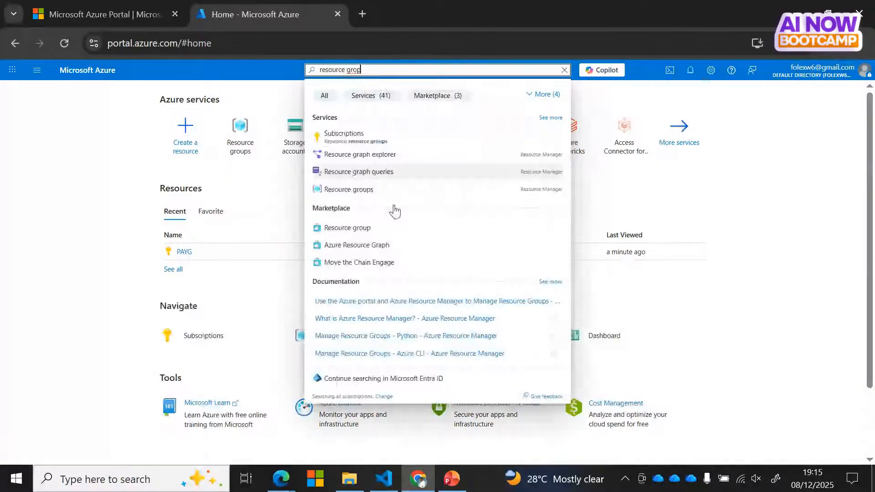
Step: Open Resource groups from the search results and start a new resource group
{"action": "left_click", "coordinate": [350, 191]}
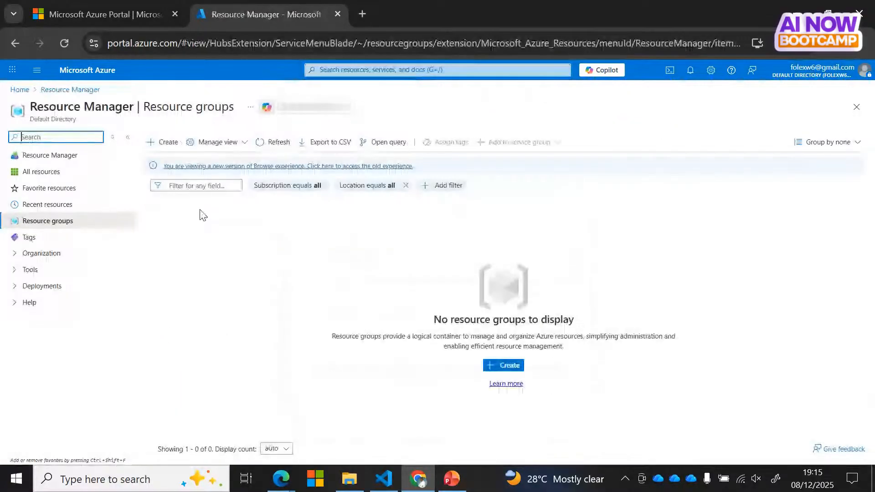
{"action": "left_click", "coordinate": [166, 143]}
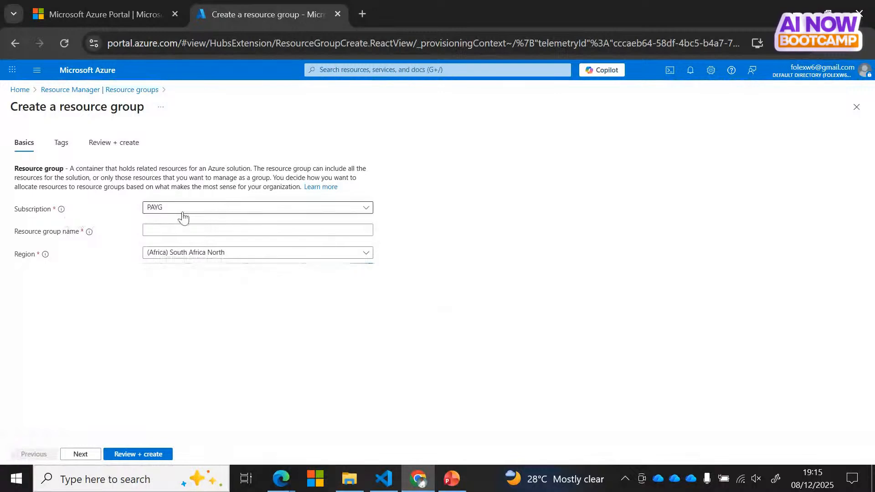
Step: Create resource group AI_Now_bootcamp under subscription PAYG in South Africa North
{"action": "left_click", "coordinate": [191, 209]}
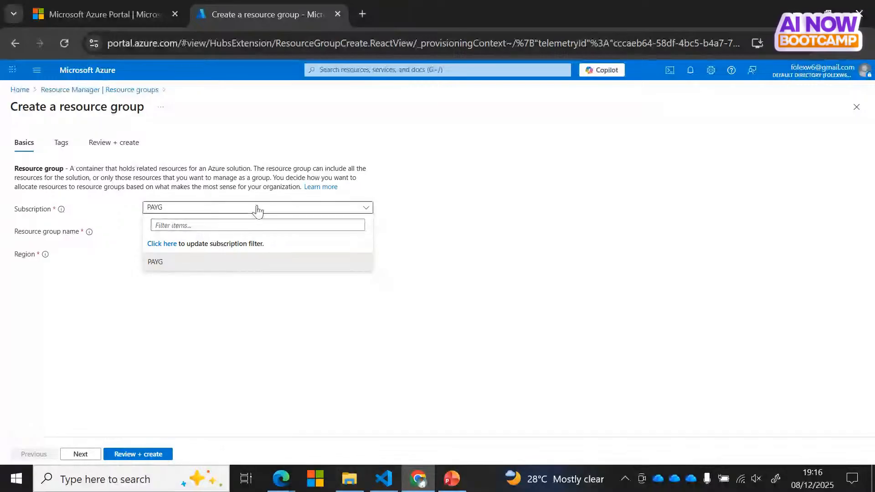
{"action": "left_click", "coordinate": [412, 248]}
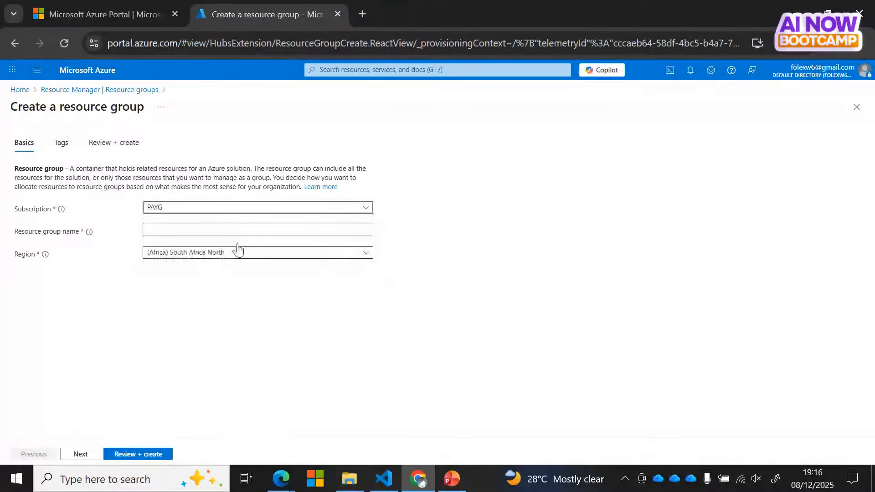
{"action": "left_click", "coordinate": [169, 231]}
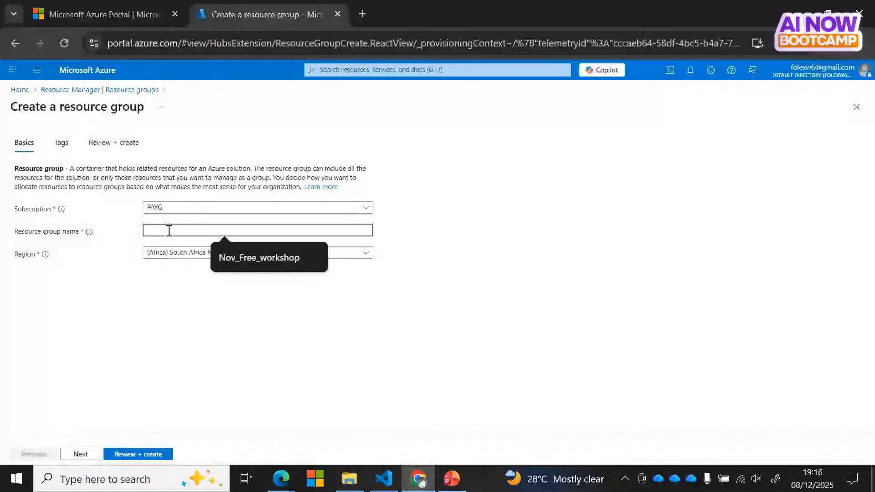
{"action": "type", "text": "T"}
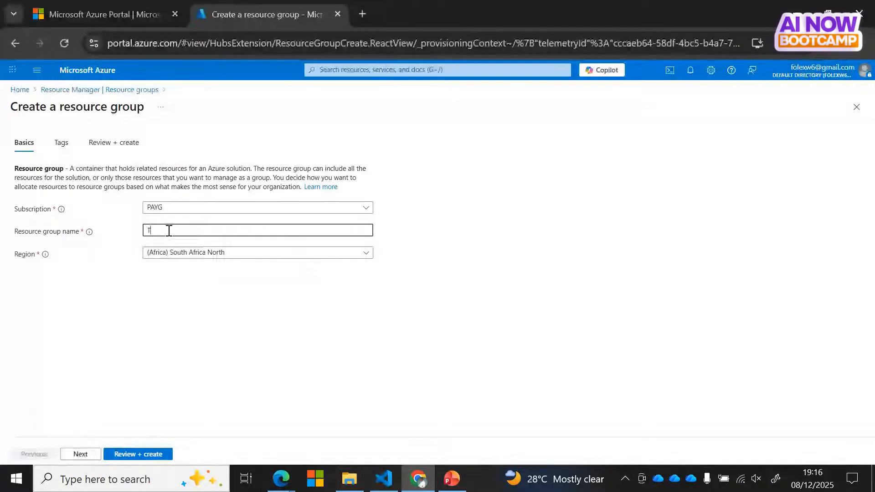
{"action": "key", "text": "BackSpace"}
{"action": "type", "text": "AI"}
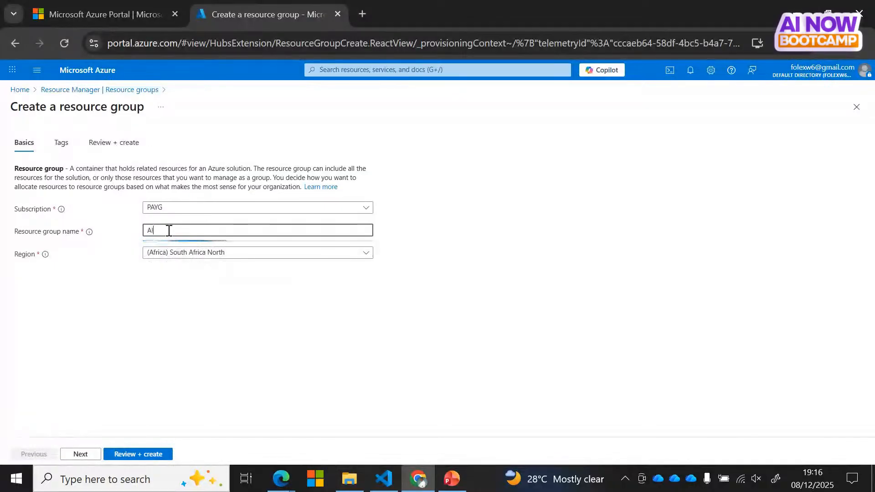
{"action": "type", "text": "_Now"}
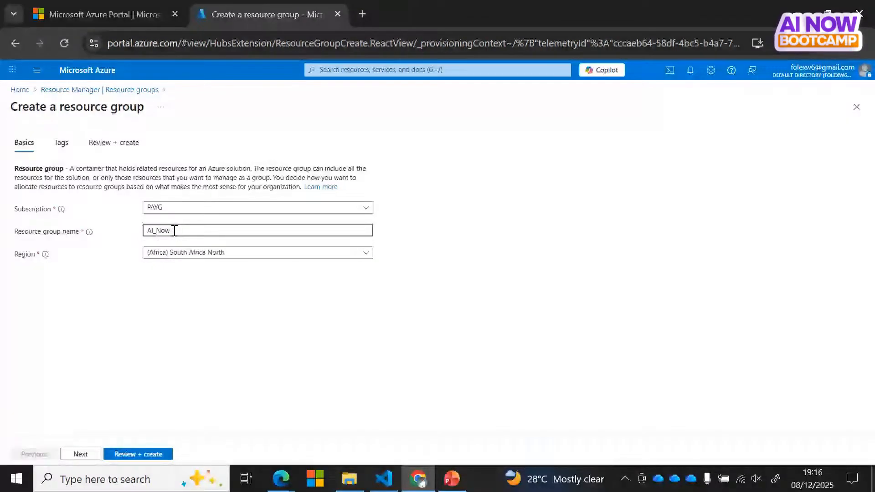
{"action": "type", "text": "_"}
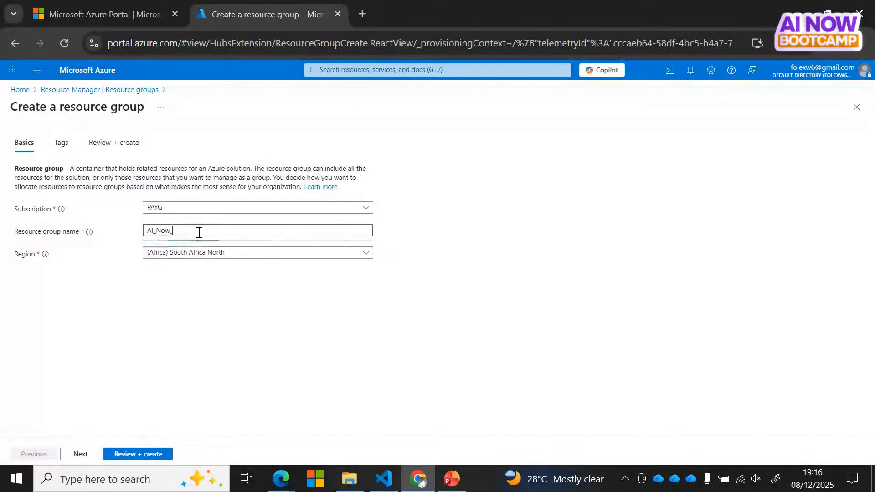
{"action": "type", "text": "bootcamp"}
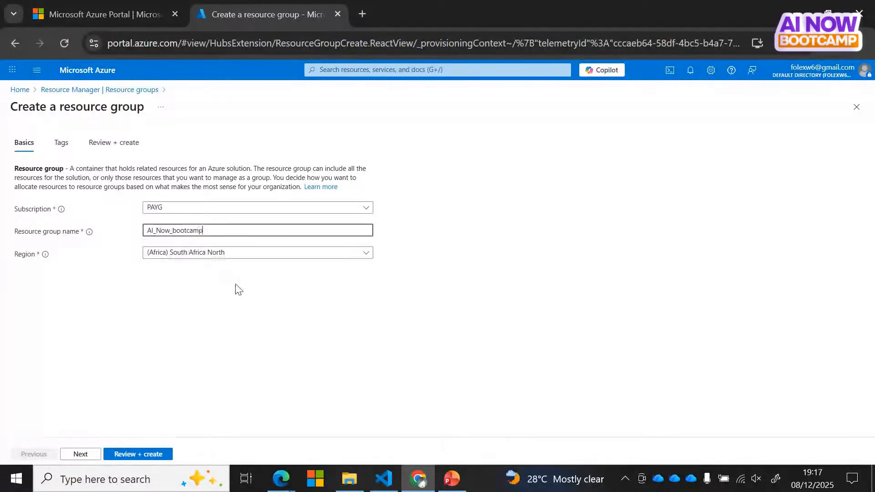
{"action": "left_click", "coordinate": [132, 455]}
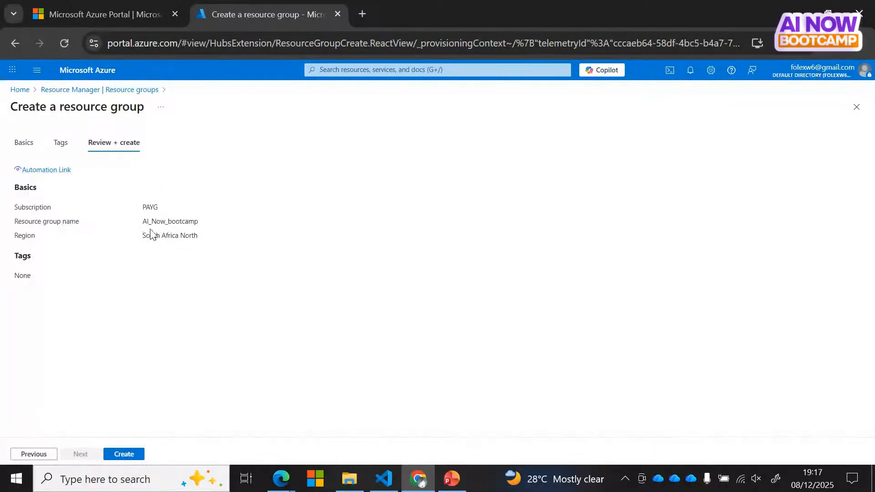
{"action": "left_click", "coordinate": [127, 454]}
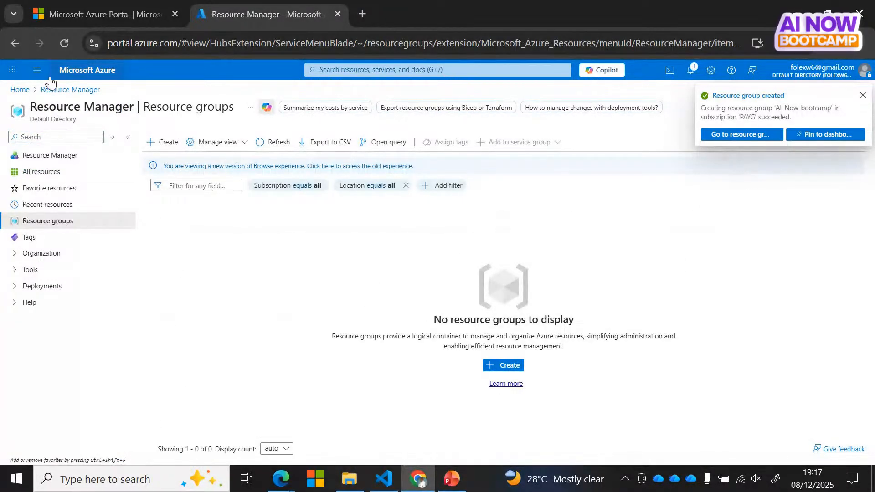
Step: Refresh the list until AI_Now_bootcamp appears, then return to the portal home page
{"action": "left_click", "coordinate": [62, 45]}
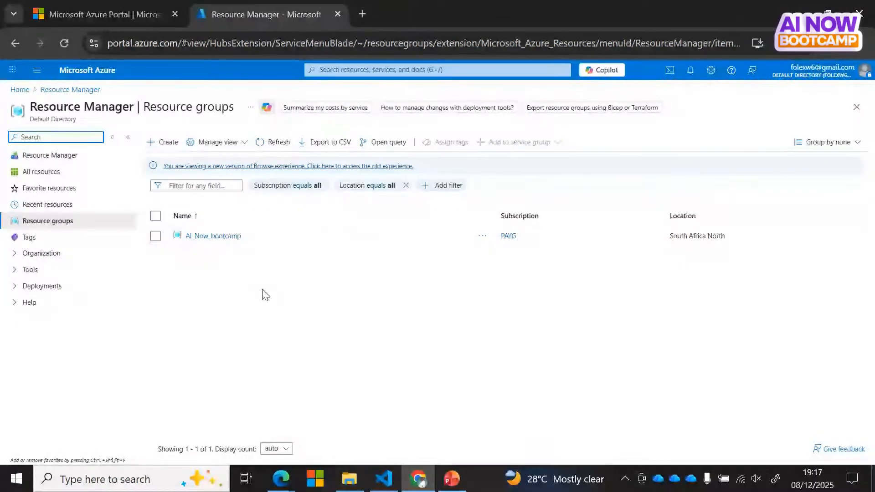
{"action": "left_click", "coordinate": [21, 91]}
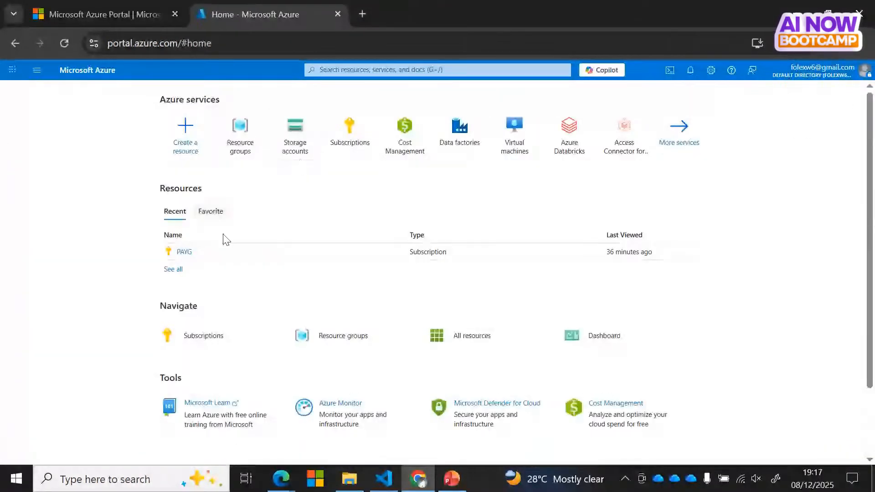
Step: Search 'vir' and open the Virtual machines service
{"action": "left_click", "coordinate": [391, 70]}
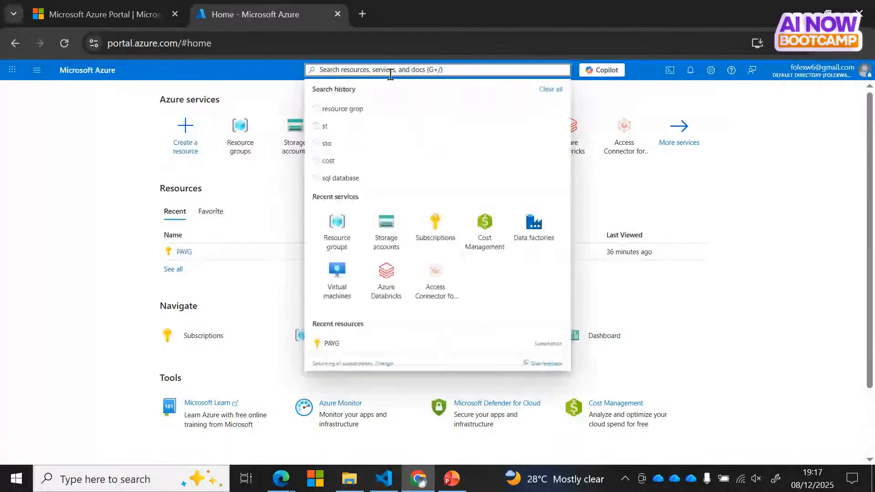
{"action": "type", "text": "vir"}
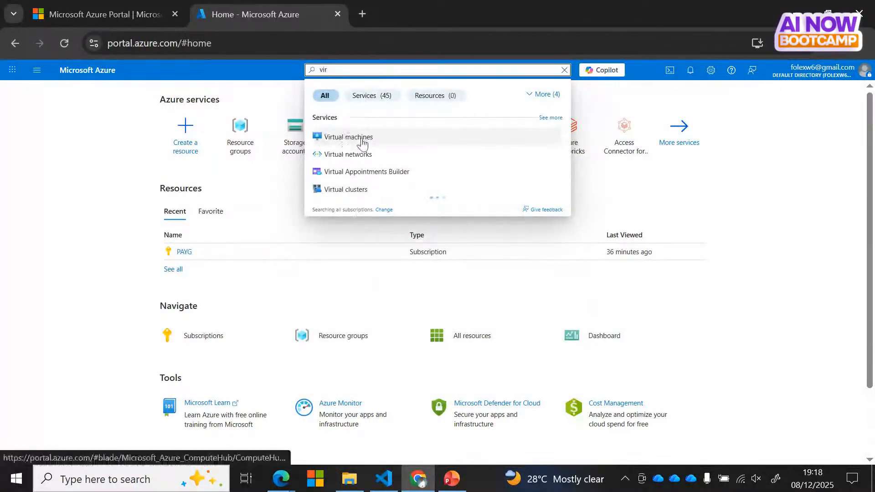
{"action": "left_click", "coordinate": [349, 139]}
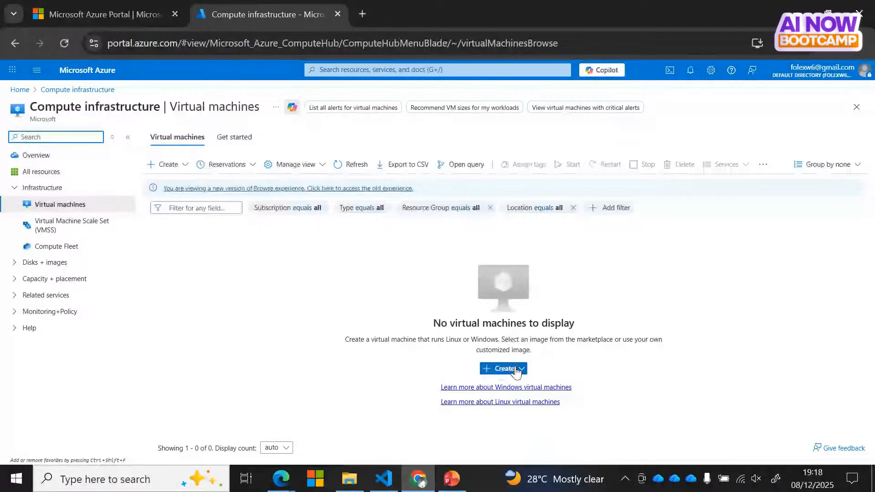
Step: Choose Create > Virtual machine to open the Basics form
{"action": "left_click", "coordinate": [516, 371]}
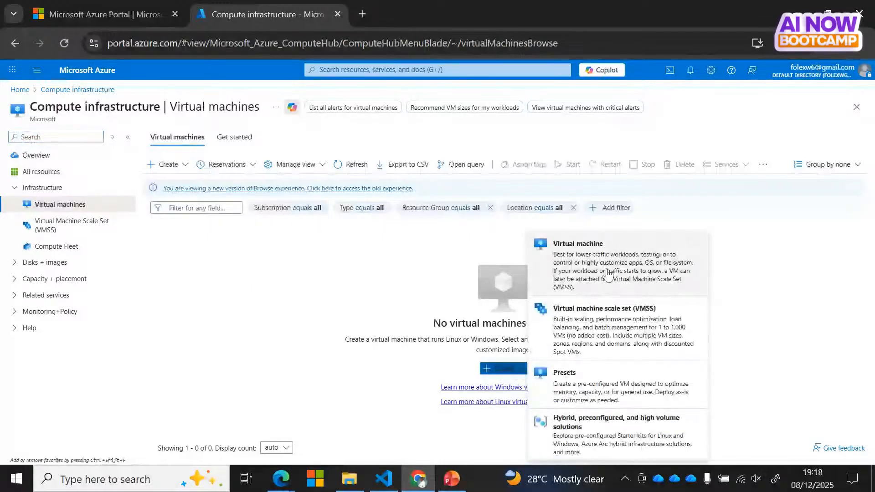
{"action": "left_click", "coordinate": [583, 259]}
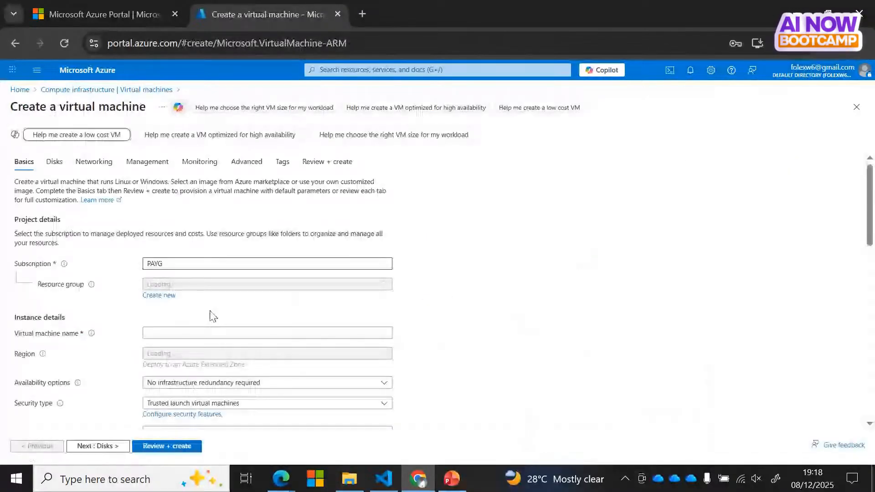
Step: Select AI_Now_bootcamp as the VM's resource group
{"action": "left_click_drag", "start_coordinate": [868, 241], "coordinate": [871, 254]}
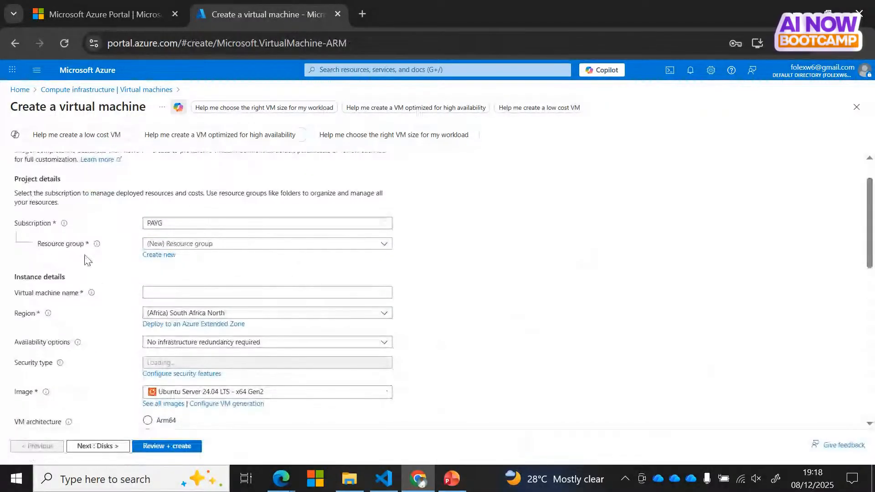
{"action": "left_click", "coordinate": [263, 248]}
{"action": "left_click", "coordinate": [162, 278]}
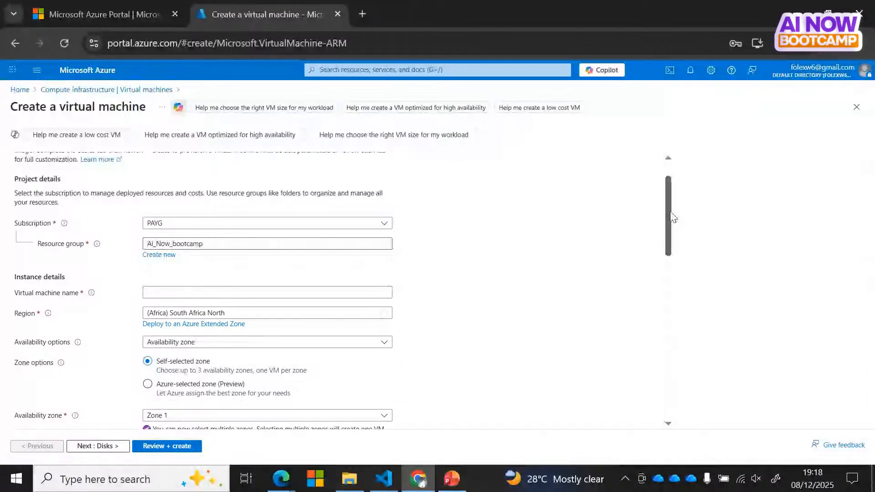
Step: Name the VM ai-now-vm, replacing the underscores with hyphens
{"action": "left_click_drag", "start_coordinate": [670, 212], "coordinate": [670, 229]}
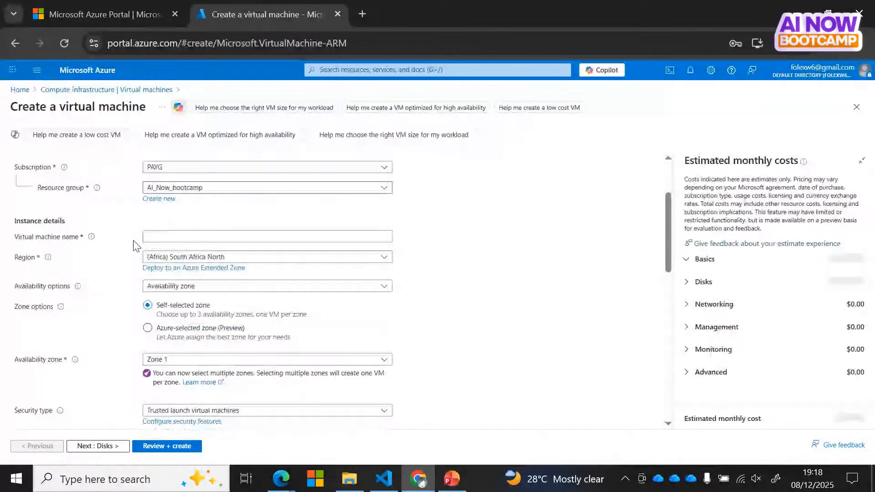
{"action": "left_click", "coordinate": [155, 236]}
{"action": "type", "text": "ai_n"}
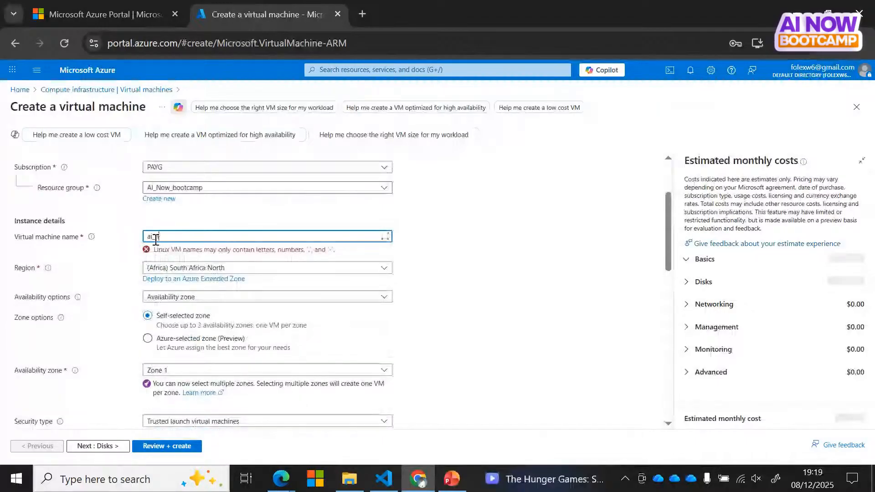
{"action": "type", "text": "ow_vm"}
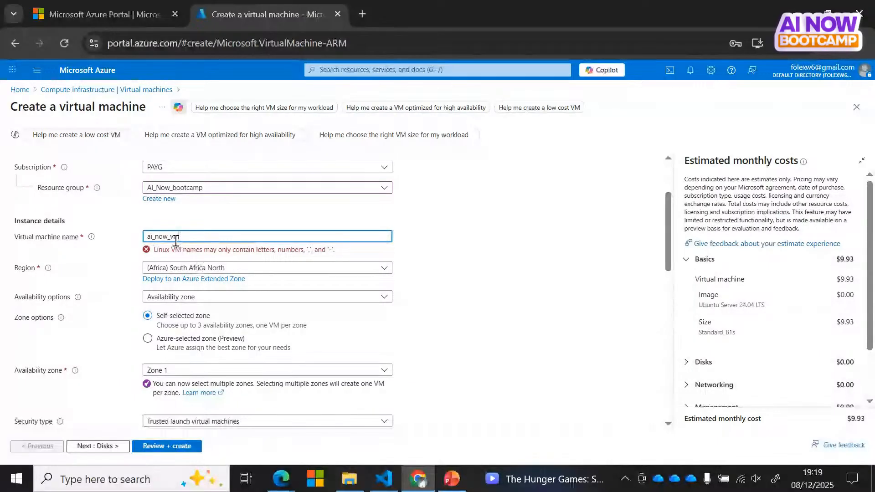
{"action": "left_click", "coordinate": [171, 240]}
{"action": "key", "text": "BackSpace"}
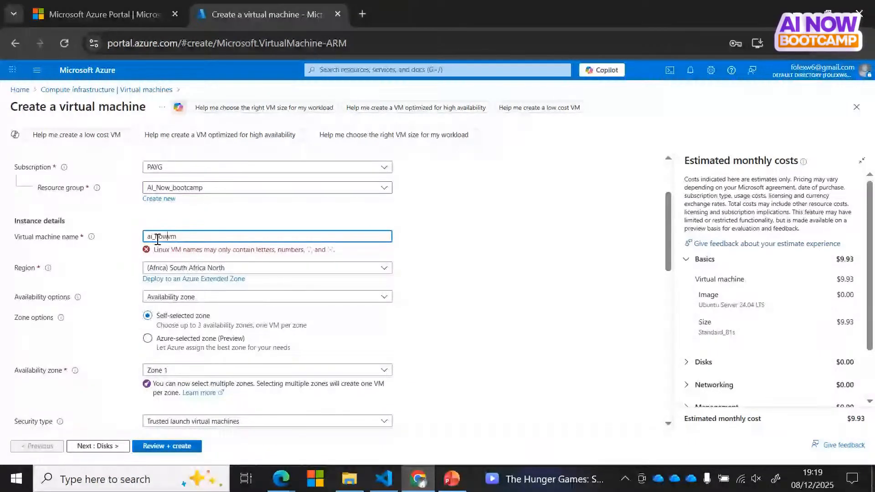
{"action": "left_click", "coordinate": [154, 237]}
{"action": "key", "text": "BackSpace"}
{"action": "type", "text": "-"}
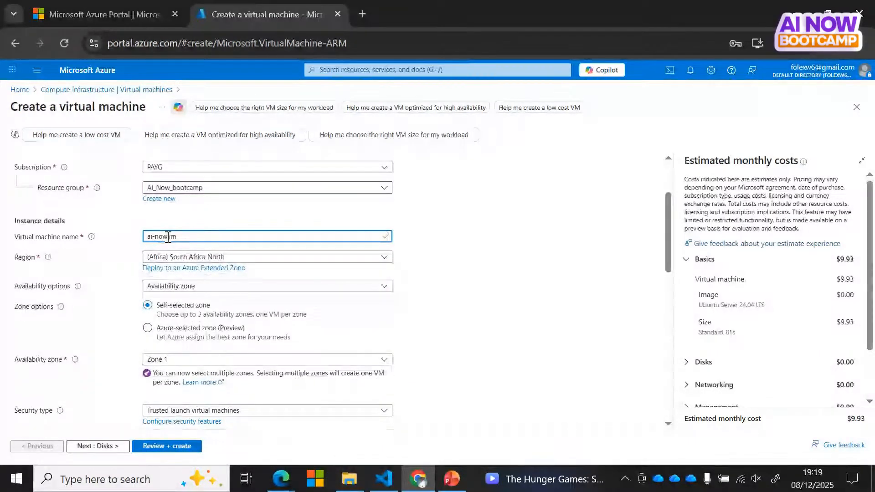
{"action": "left_click", "coordinate": [168, 236]}
{"action": "type", "text": "-"}
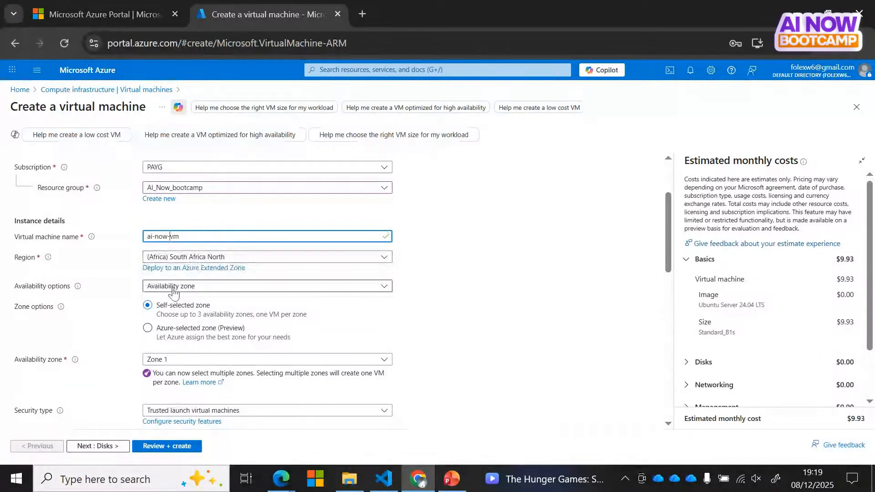
Step: Set availability to 'No infrastructure redundancy required' and security type to Standard
{"action": "left_click", "coordinate": [203, 286]}
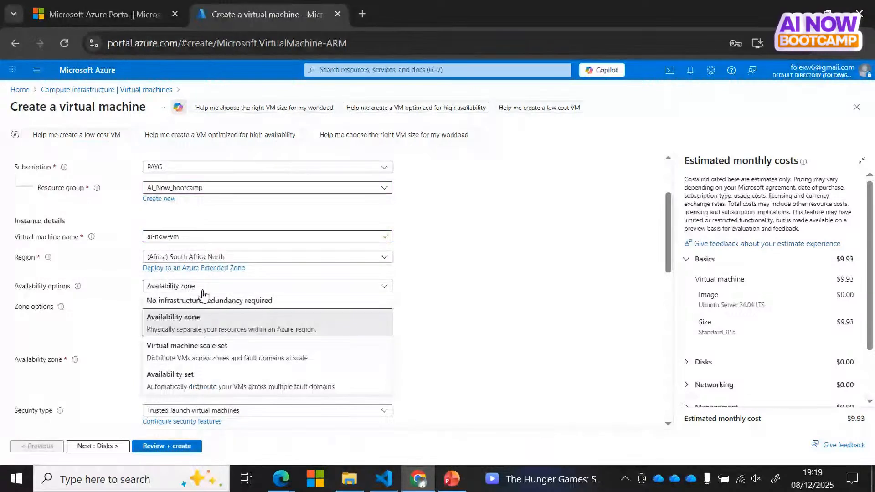
{"action": "left_click", "coordinate": [204, 301]}
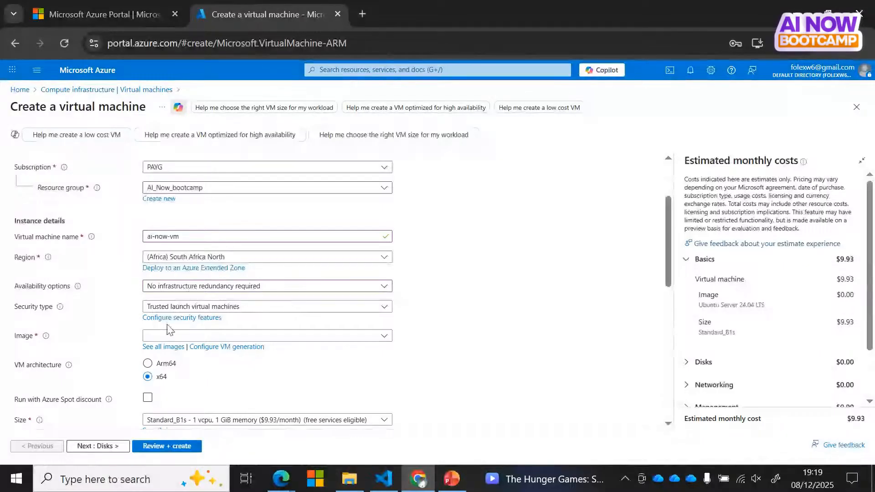
{"action": "left_click", "coordinate": [254, 310]}
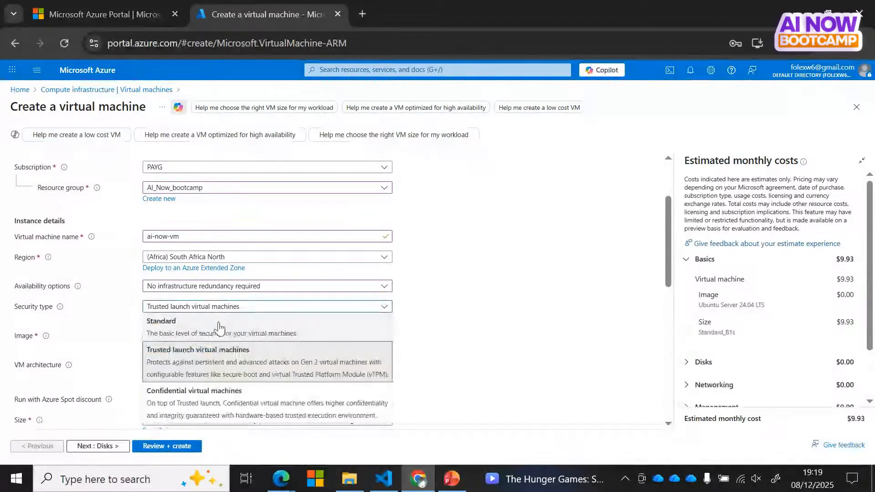
{"action": "left_click", "coordinate": [225, 325]}
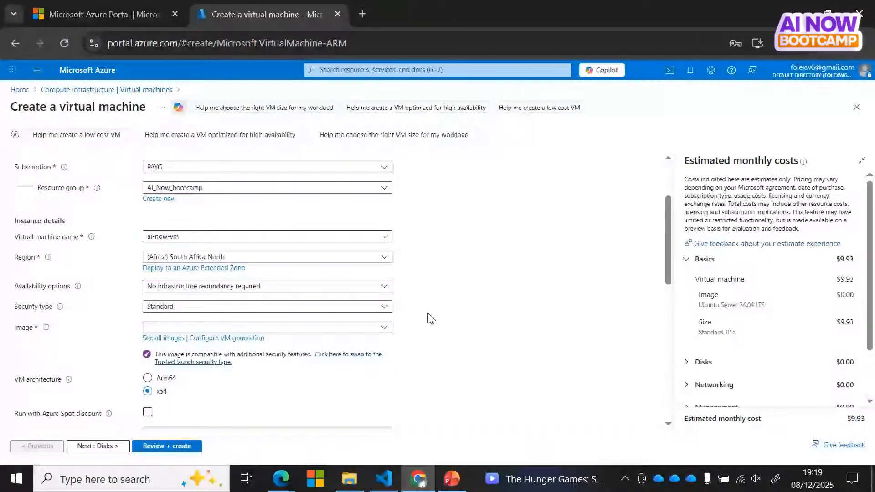
{"action": "left_click_drag", "start_coordinate": [669, 260], "coordinate": [668, 286]}
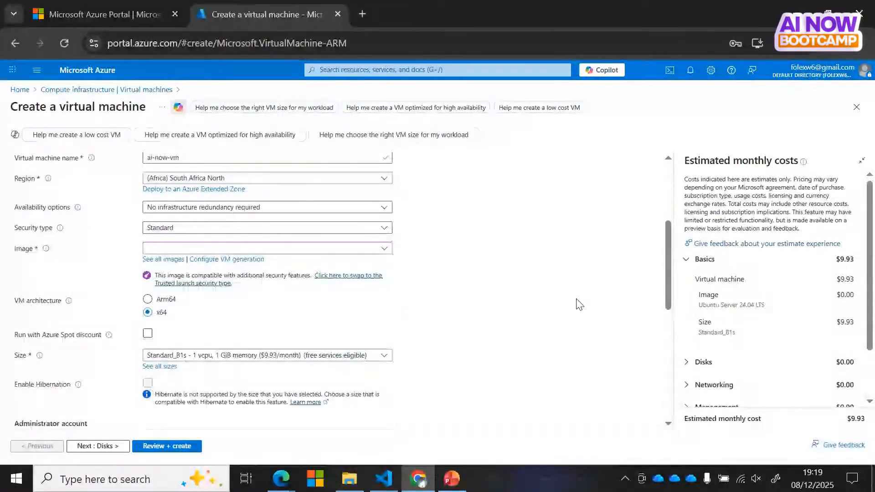
Step: Select the Windows Server 2025 Datacenter: Azure Edition - x64 Gen2 image for the VM
{"action": "left_click", "coordinate": [385, 250]}
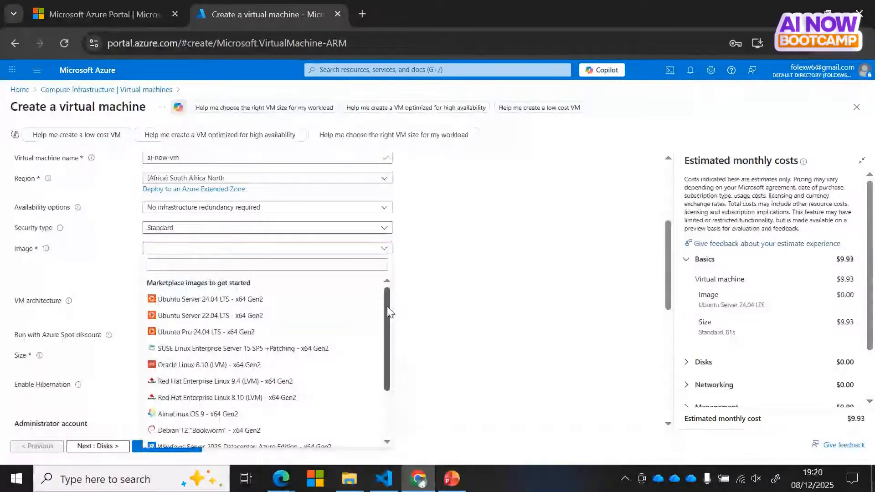
{"action": "left_click_drag", "start_coordinate": [387, 307], "coordinate": [384, 390]}
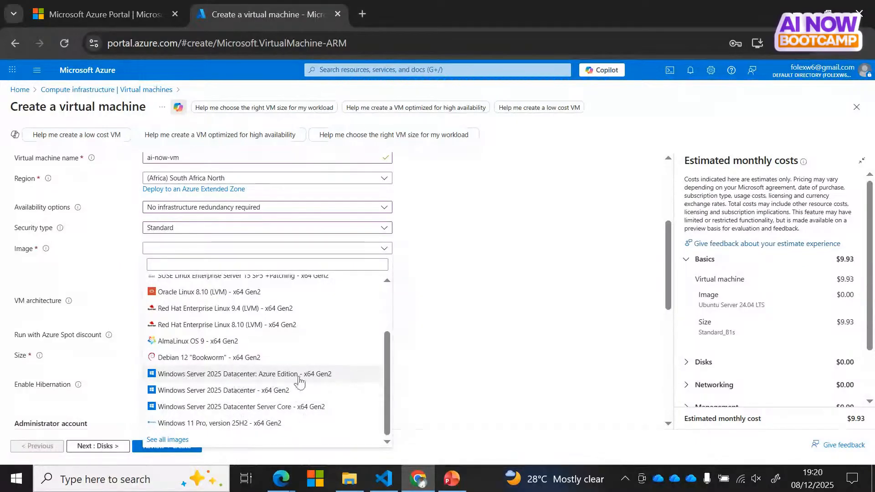
{"action": "left_click", "coordinate": [302, 376]}
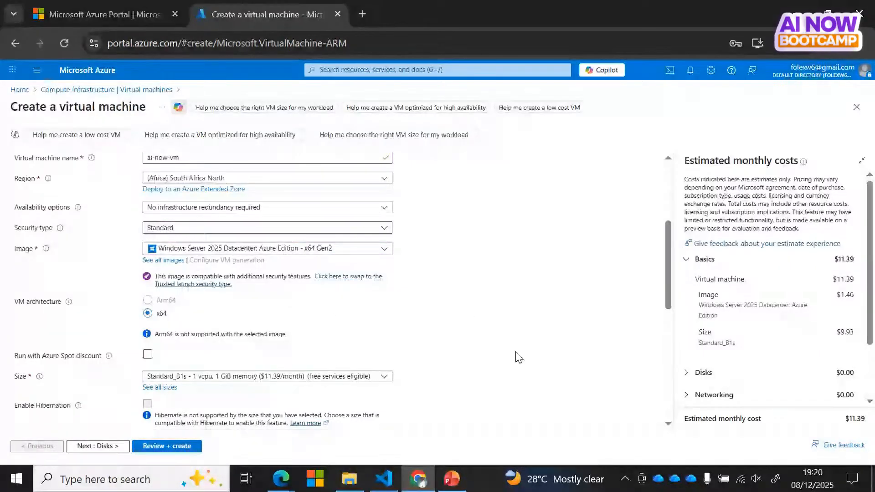
{"action": "scroll", "coordinate": [671, 319], "scroll_direction": "down", "scroll_amount": 2}
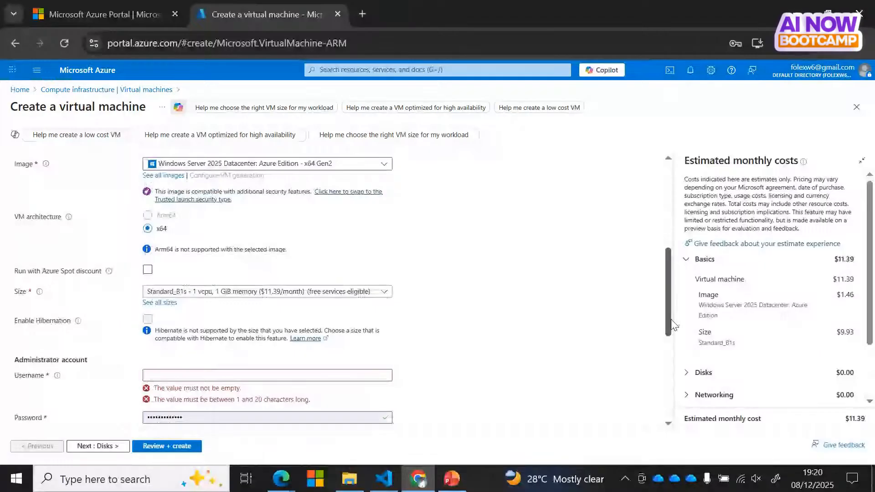
{"action": "scroll", "coordinate": [672, 324], "scroll_direction": "down", "scroll_amount": 1}
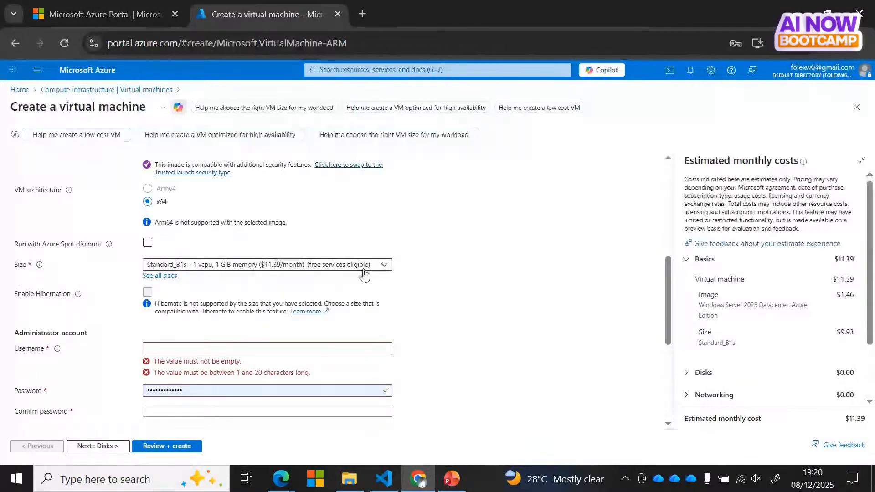
Step: Browse the B-Series and D-Series v6 size groups, then close the list keeping Standard_B1s
{"action": "left_click", "coordinate": [383, 268]}
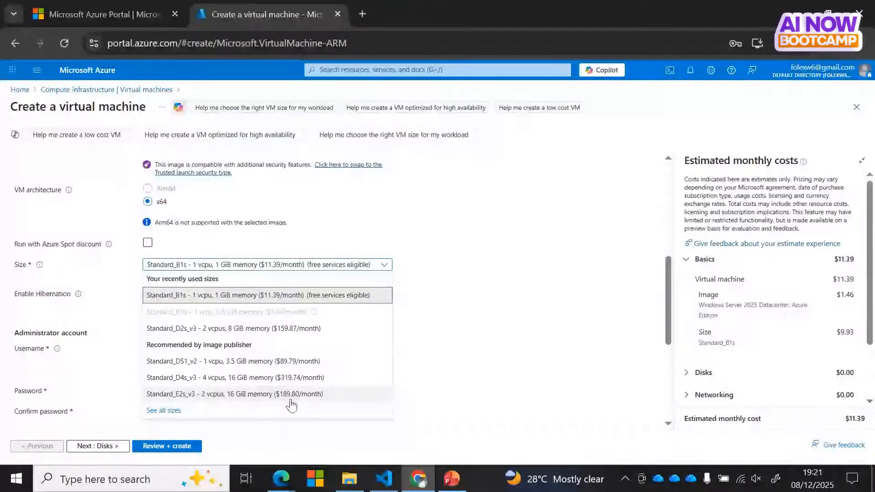
{"action": "left_click", "coordinate": [176, 411]}
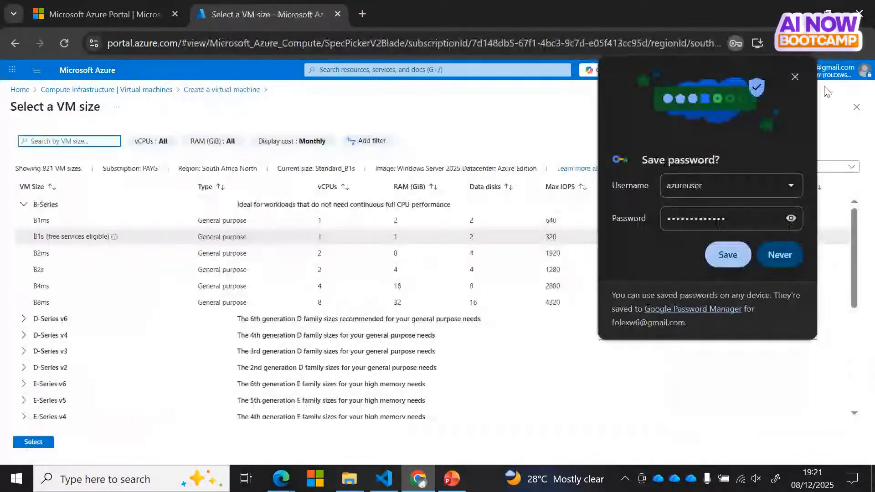
{"action": "left_click", "coordinate": [795, 76]}
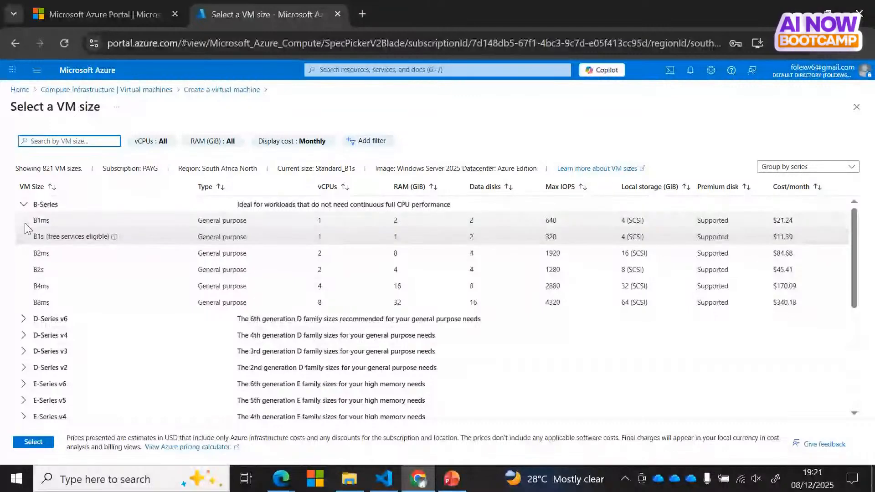
{"action": "left_click", "coordinate": [23, 204]}
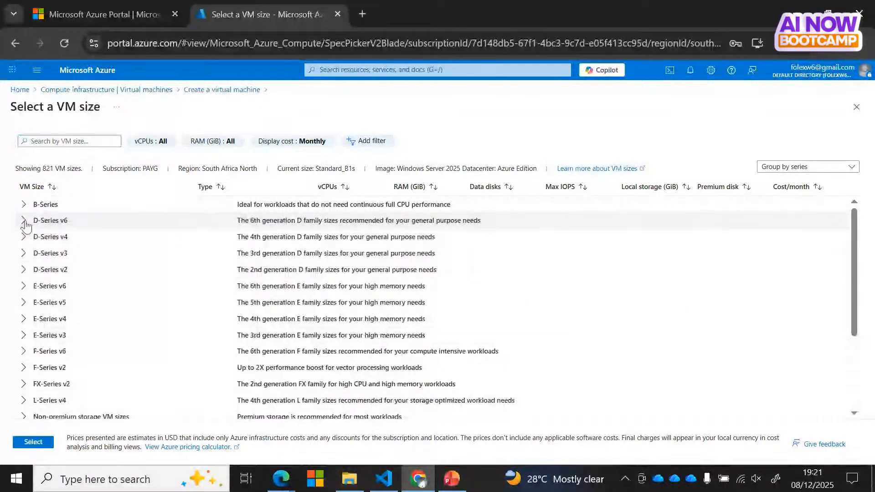
{"action": "left_click", "coordinate": [23, 221]}
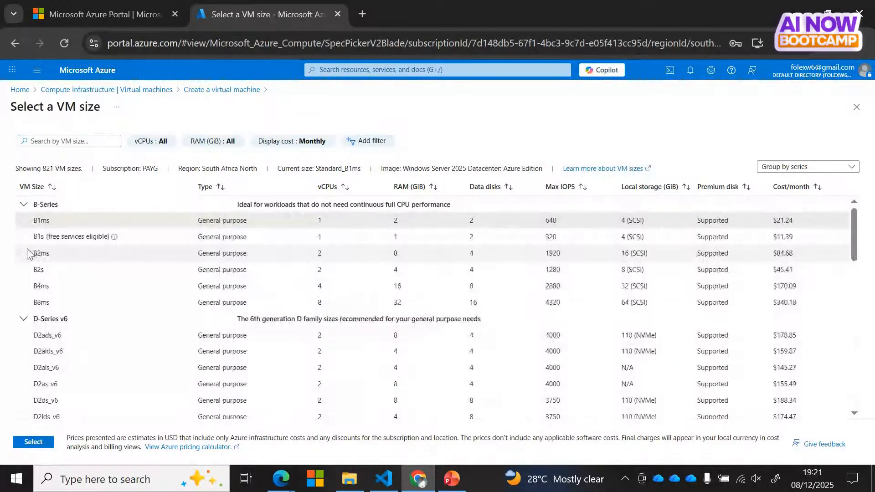
{"action": "left_click", "coordinate": [23, 325]}
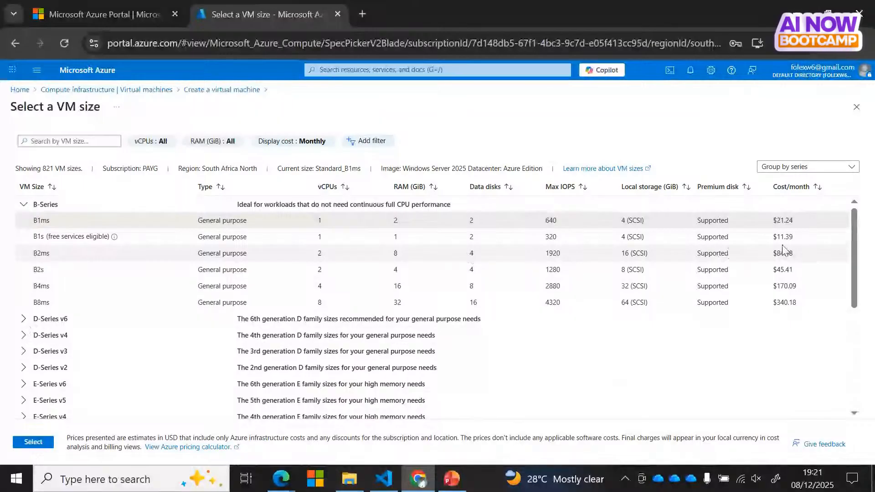
{"action": "left_click", "coordinate": [22, 205]}
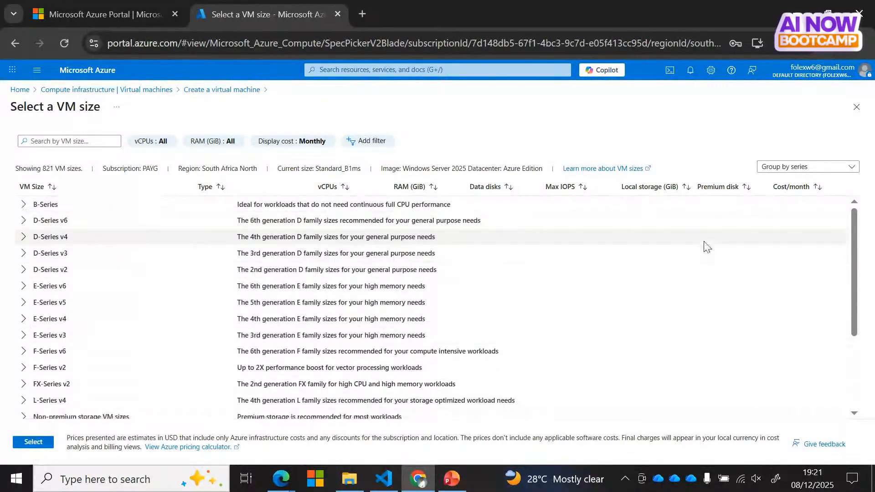
{"action": "left_click", "coordinate": [857, 109]}
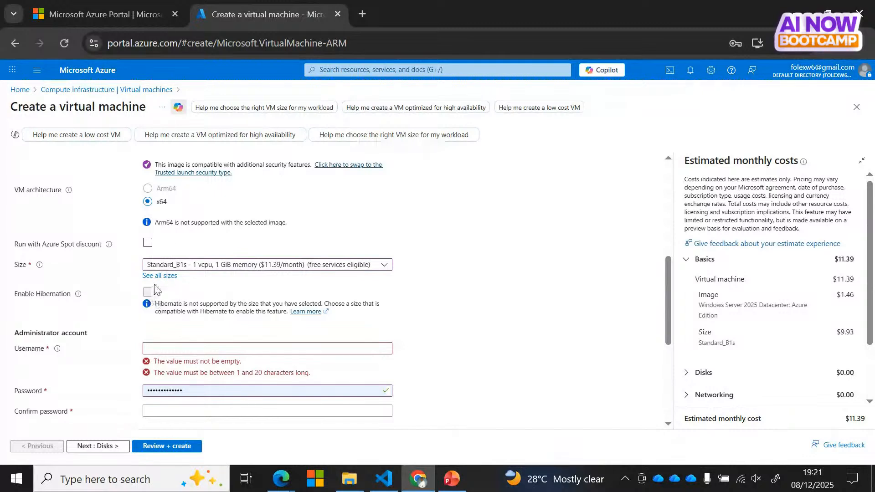
Step: Enter the administrator username and replace the autofilled password with a new one
{"action": "left_click", "coordinate": [174, 347]}
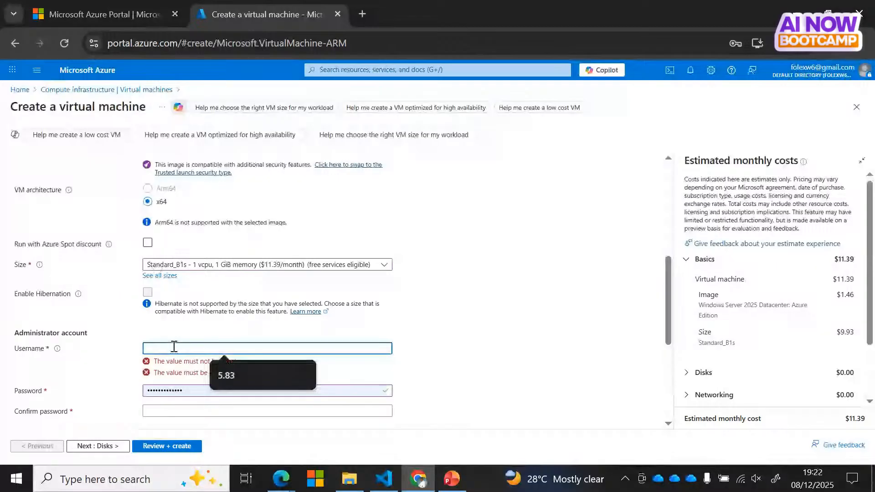
{"action": "type", "text": "Folex"}
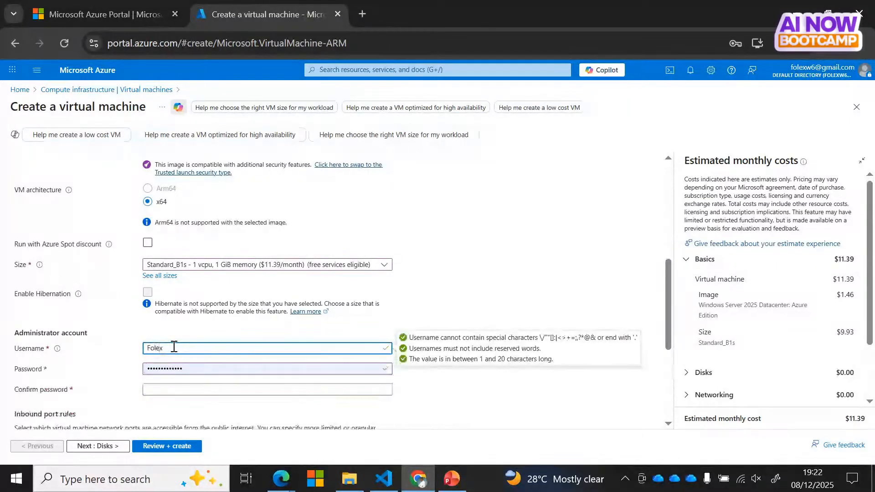
{"action": "left_click", "coordinate": [195, 366]}
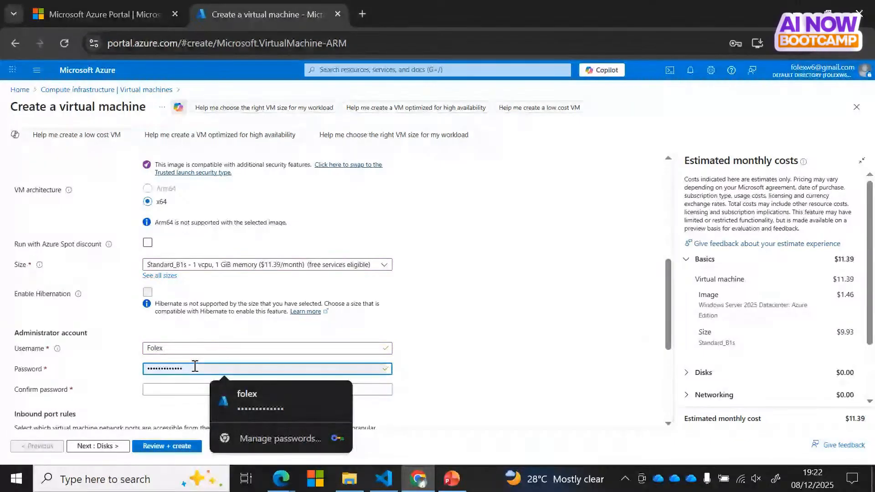
{"action": "key", "text": "ctrl+a"}
{"action": "key", "text": "BackSpace"}
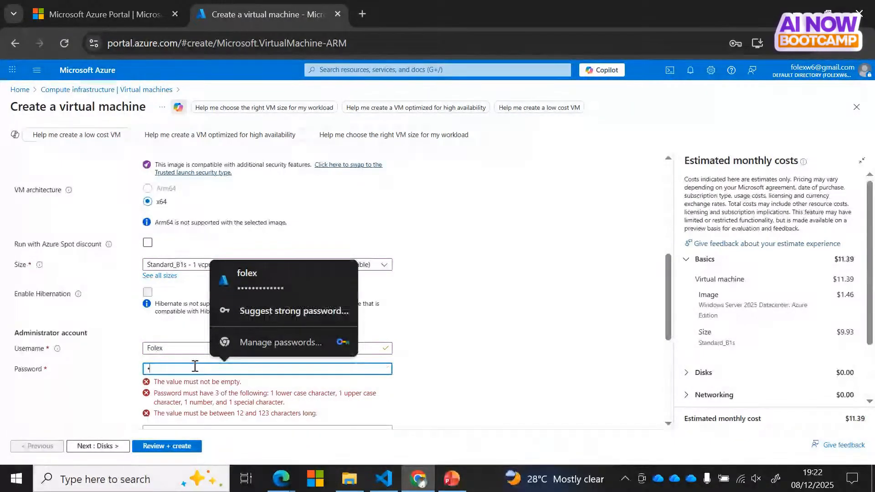
{"action": "key", "text": "BackSpace"}
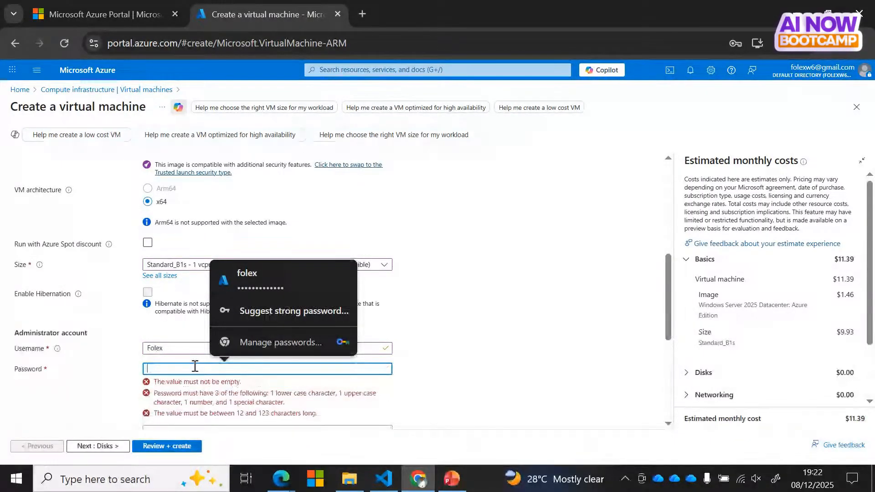
{"action": "type", "text": "•••••••"}
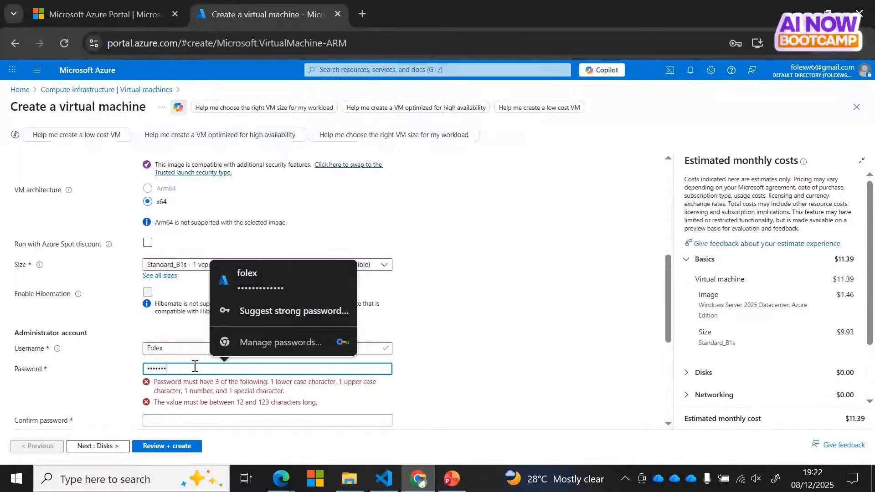
{"action": "type", "text": "••••••"}
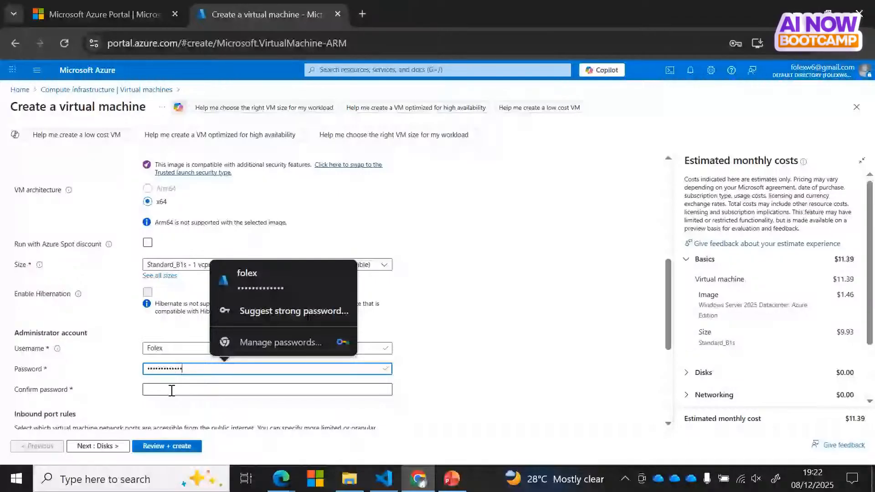
Step: Re-enter the new password in Confirm password and return to the top of the form
{"action": "left_click", "coordinate": [172, 390]}
{"action": "type", "text": "•••••••••••••"}
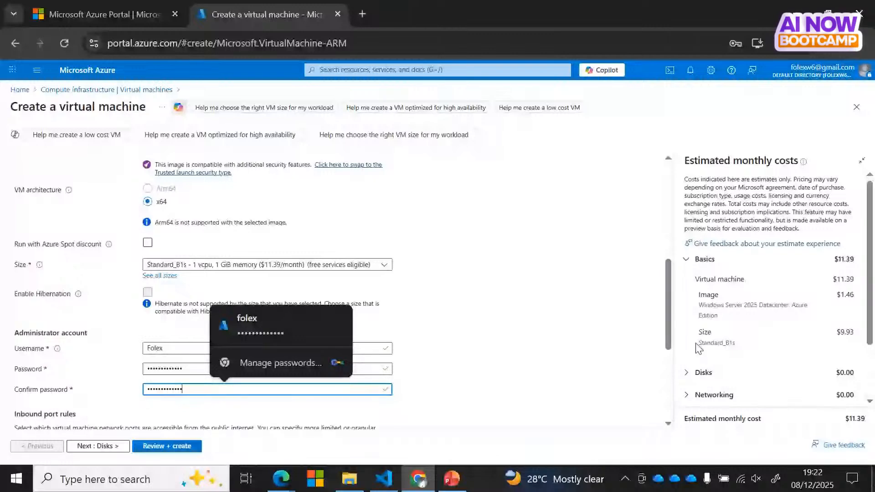
{"action": "scroll", "coordinate": [669, 358], "scroll_direction": "down", "scroll_amount": 2}
{"action": "left_click_drag", "start_coordinate": [670, 358], "coordinate": [667, 389]}
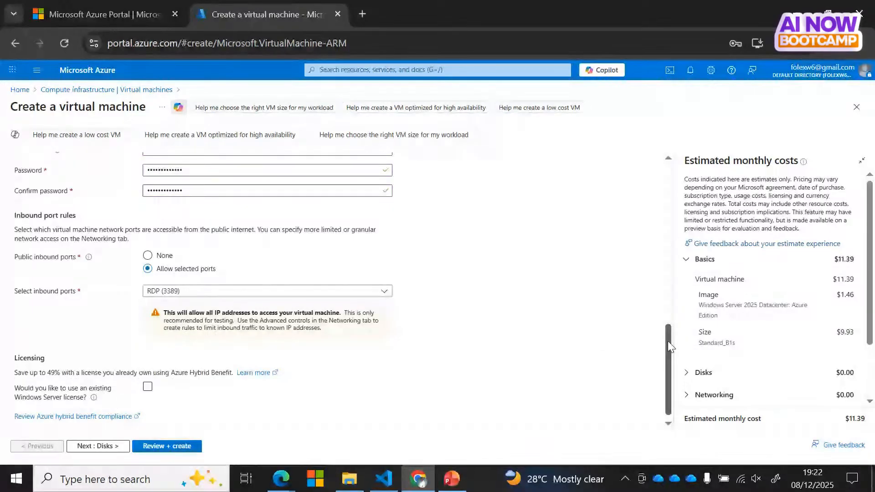
{"action": "left_click_drag", "start_coordinate": [668, 341], "coordinate": [666, 304]}
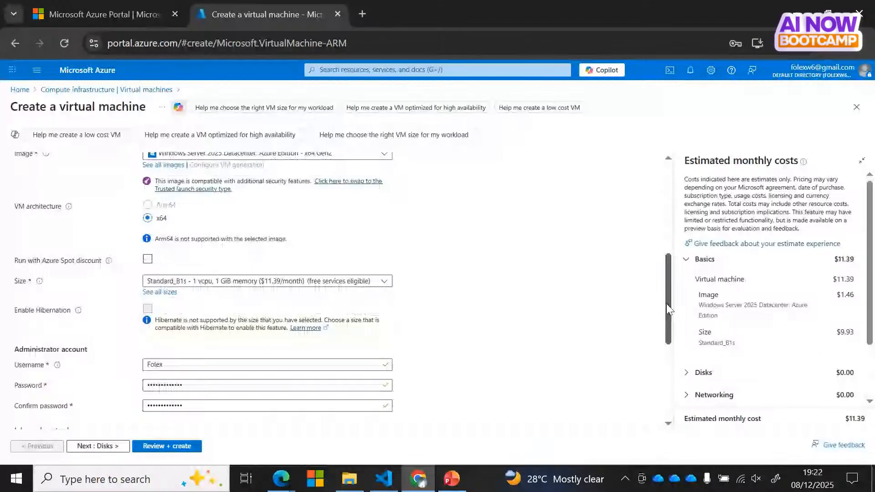
{"action": "left_click_drag", "start_coordinate": [666, 303], "coordinate": [667, 211]}
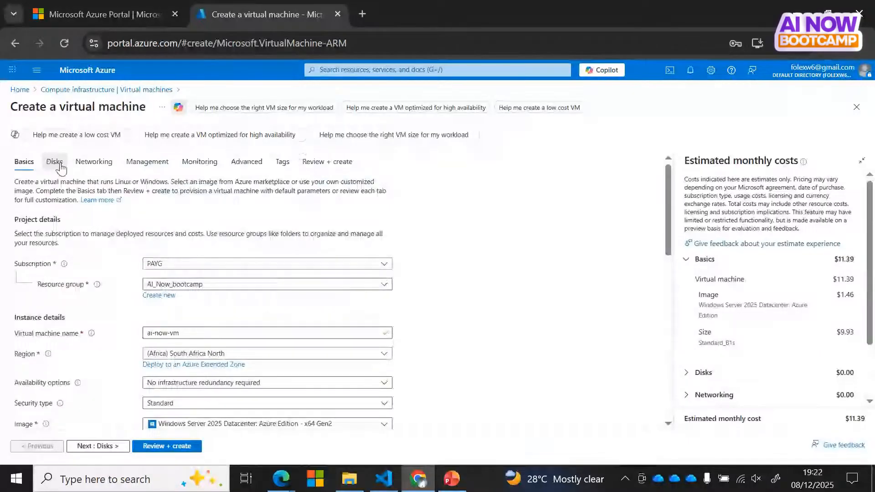
Step: Review the Disks tab, keeping the default 127 GiB Premium SSD OS disk, then continue to Networking
{"action": "left_click", "coordinate": [61, 167]}
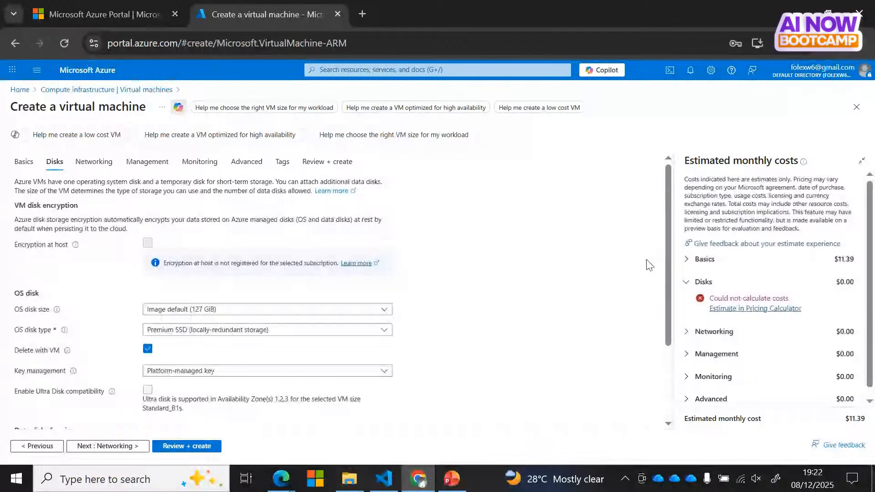
{"action": "scroll", "coordinate": [649, 265], "scroll_direction": "down", "scroll_amount": 1}
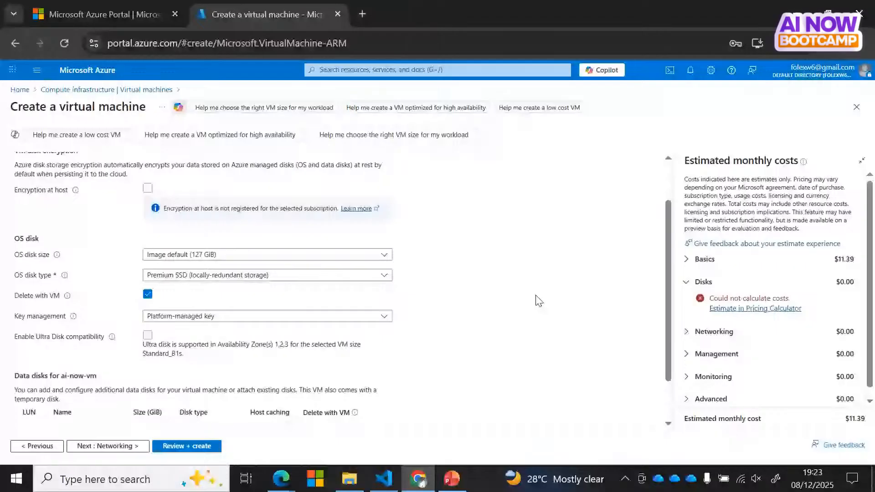
{"action": "scroll", "coordinate": [674, 385], "scroll_direction": "down", "scroll_amount": 1}
{"action": "scroll", "coordinate": [674, 385], "scroll_direction": "up", "scroll_amount": 2}
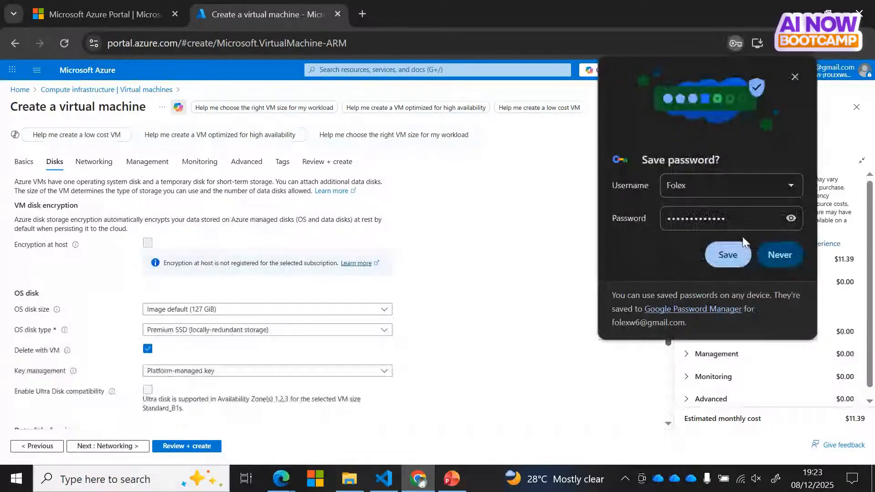
{"action": "left_click", "coordinate": [794, 78]}
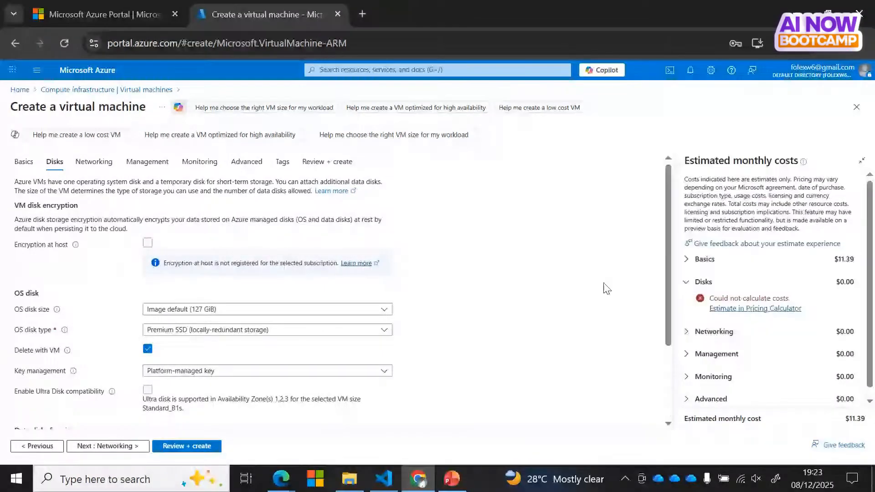
{"action": "scroll", "coordinate": [665, 332], "scroll_direction": "down", "scroll_amount": 2}
{"action": "scroll", "coordinate": [665, 351], "scroll_direction": "down", "scroll_amount": 1}
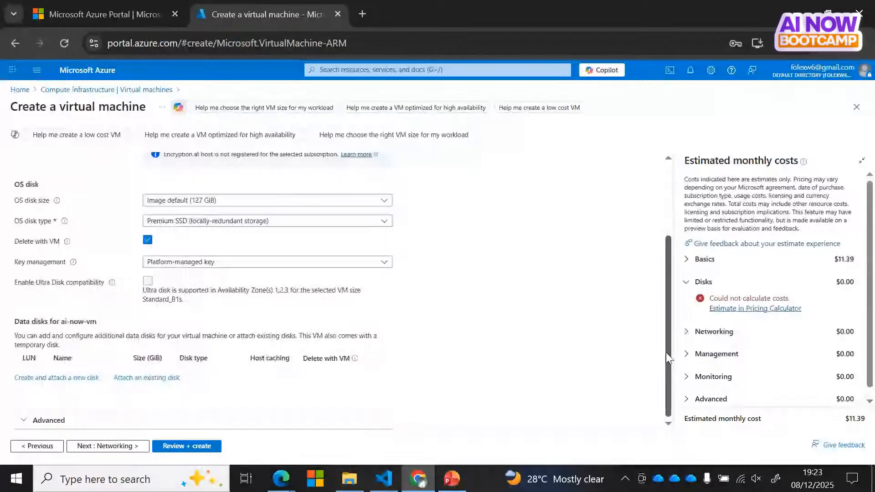
{"action": "scroll", "coordinate": [666, 352], "scroll_direction": "up", "scroll_amount": 4}
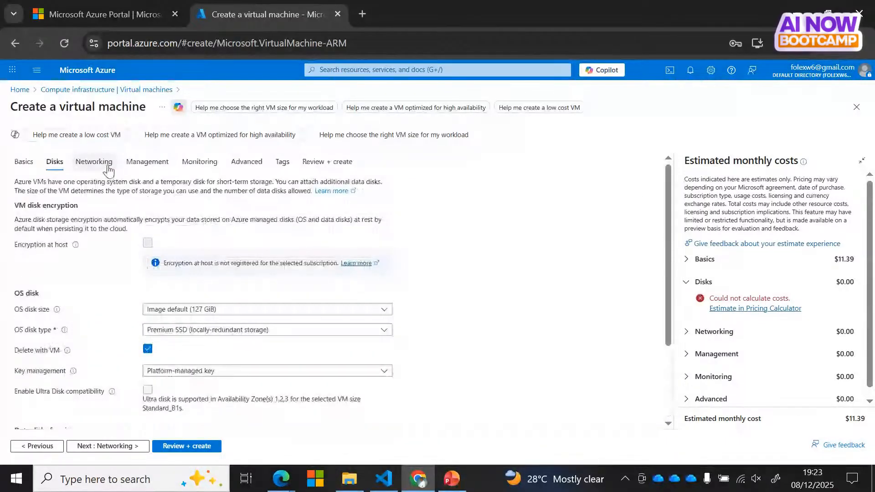
{"action": "left_click", "coordinate": [95, 161]}
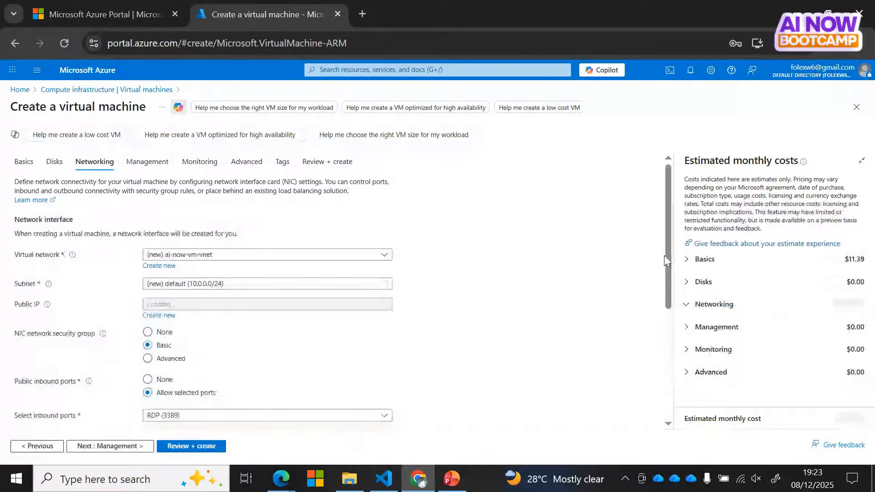
Step: Enable 'Delete public IP and NIC when VM is deleted' in the networking settings
{"action": "left_click_drag", "start_coordinate": [666, 255], "coordinate": [669, 264]}
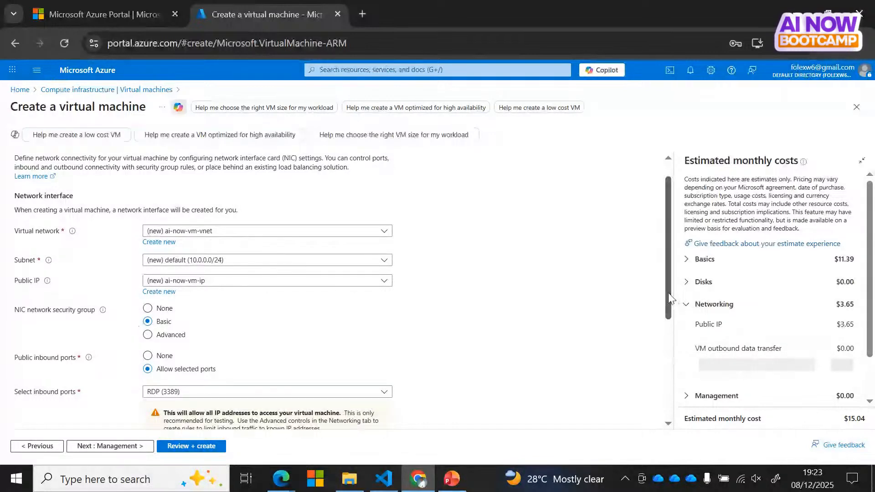
{"action": "left_click_drag", "start_coordinate": [670, 297], "coordinate": [671, 381]}
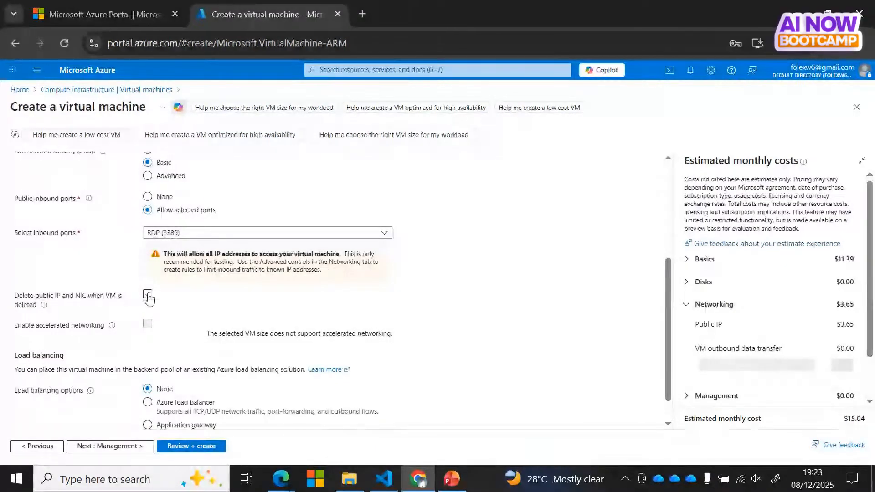
{"action": "left_click", "coordinate": [148, 294]}
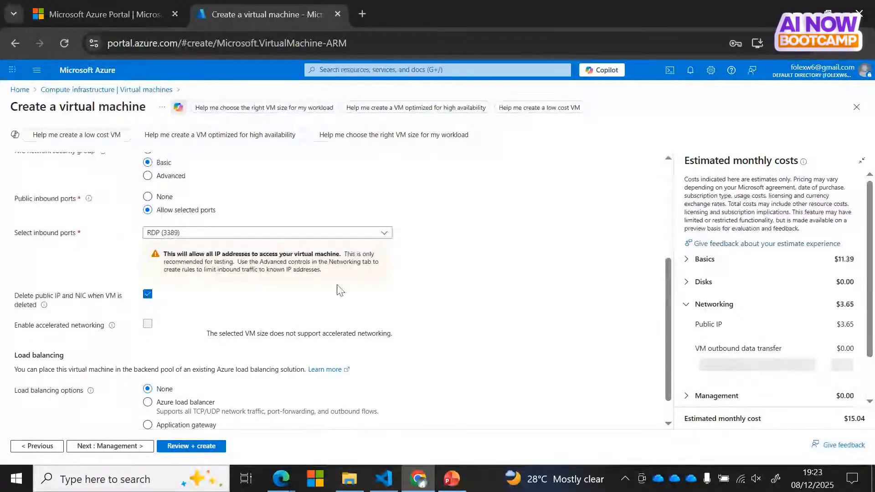
{"action": "left_click_drag", "start_coordinate": [670, 312], "coordinate": [668, 339]}
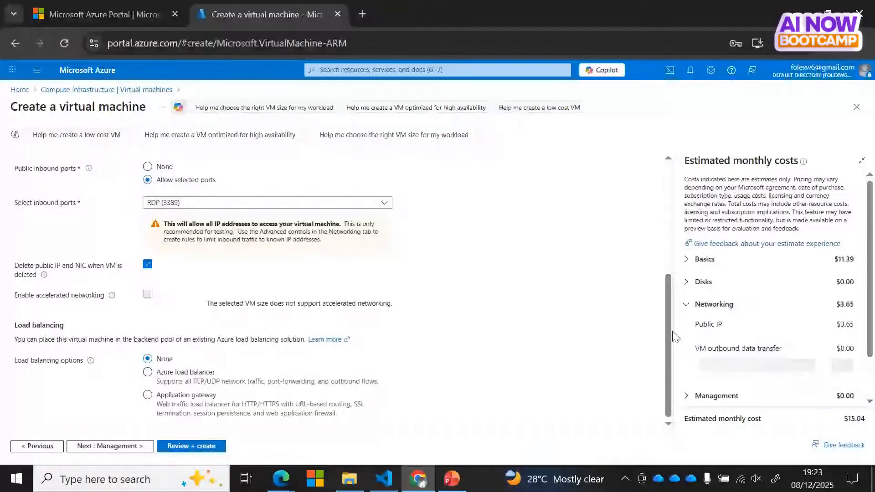
{"action": "left_click_drag", "start_coordinate": [669, 332], "coordinate": [661, 230]}
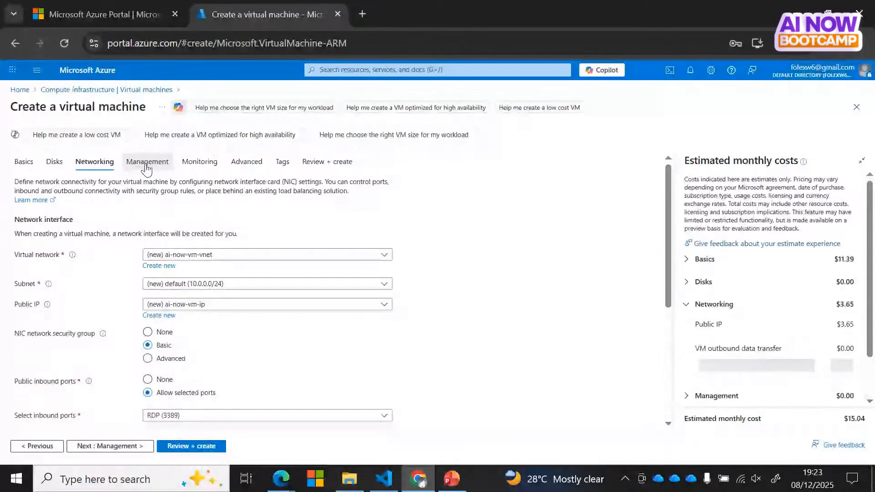
Step: Turn on auto-shutdown on the Management tab, leaving the time at 7:00:00 PM
{"action": "left_click", "coordinate": [146, 167]}
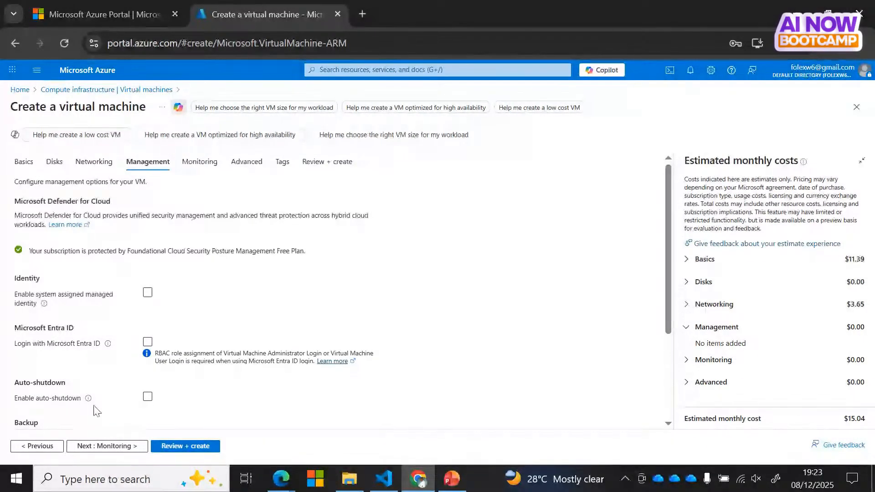
{"action": "left_click", "coordinate": [148, 398]}
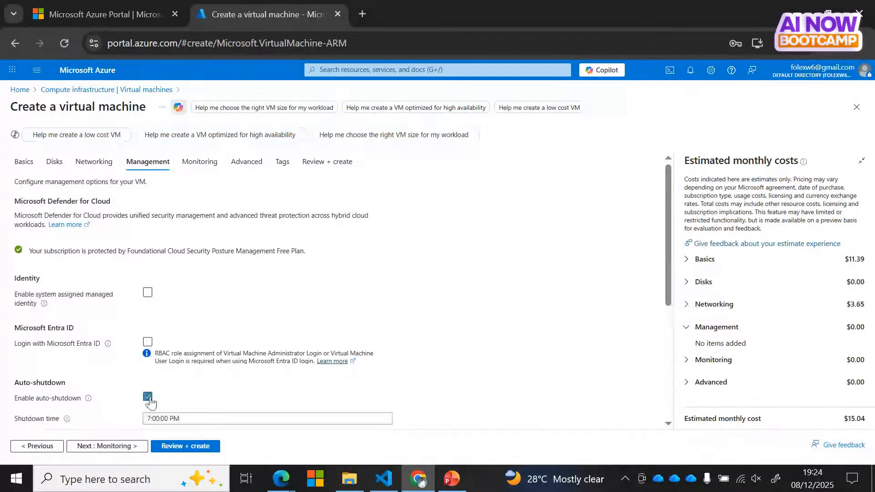
{"action": "left_click_drag", "start_coordinate": [668, 253], "coordinate": [665, 360]}
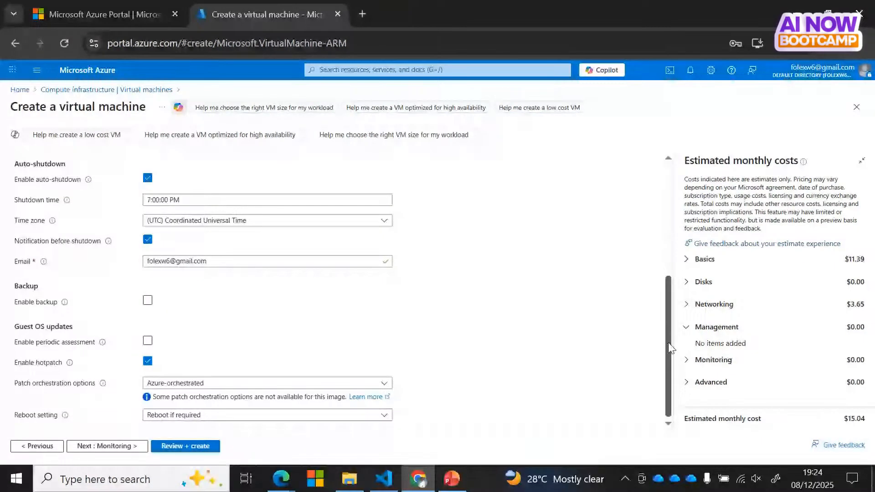
{"action": "scroll", "coordinate": [668, 343], "scroll_direction": "up", "scroll_amount": 5}
{"action": "left_click_drag", "start_coordinate": [173, 251], "coordinate": [233, 173]}
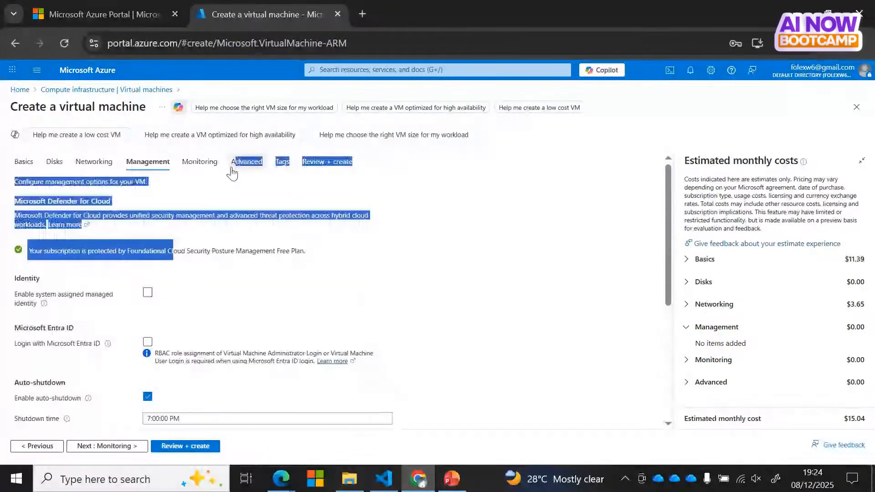
Step: Recheck the Monitoring, Networking and Disks settings, then go to Review + create
{"action": "left_click", "coordinate": [197, 163]}
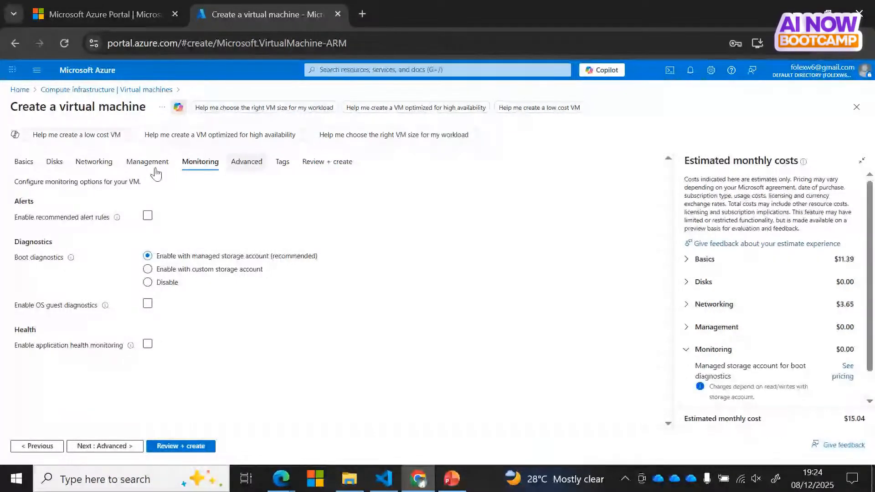
{"action": "left_click", "coordinate": [88, 165]}
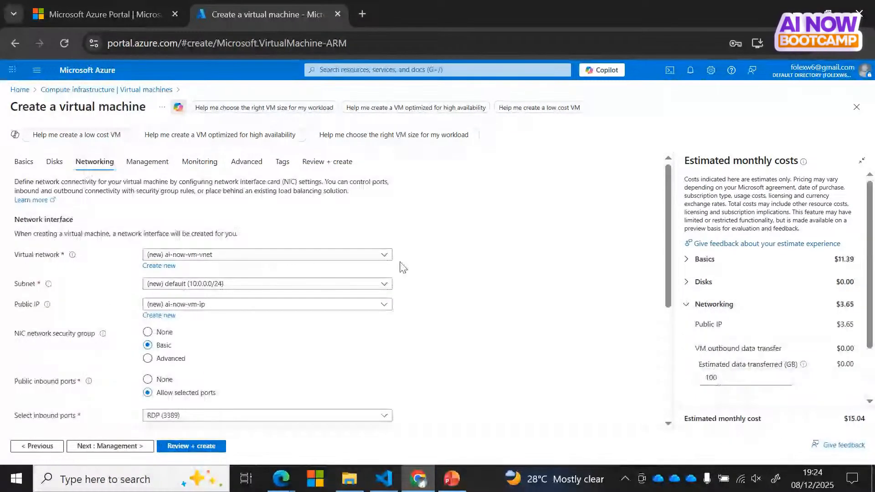
{"action": "left_click_drag", "start_coordinate": [672, 252], "coordinate": [669, 403]}
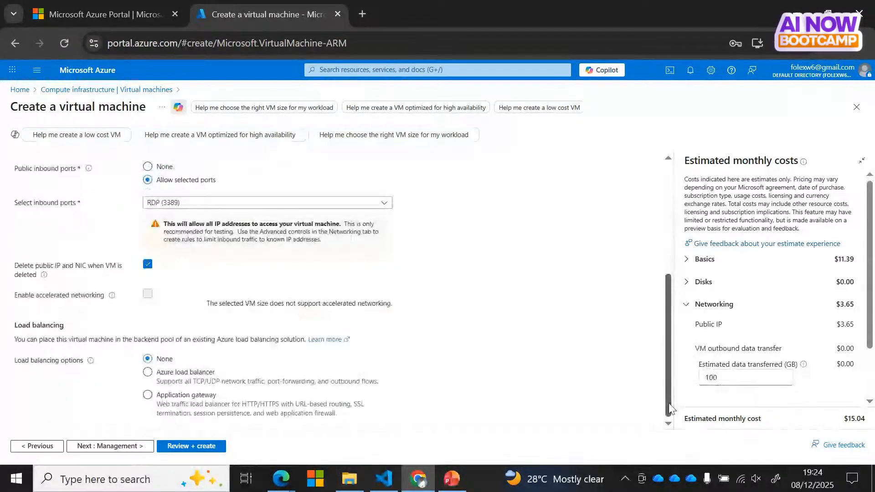
{"action": "scroll", "coordinate": [670, 408], "scroll_direction": "up", "scroll_amount": 5}
{"action": "left_click", "coordinate": [55, 162]}
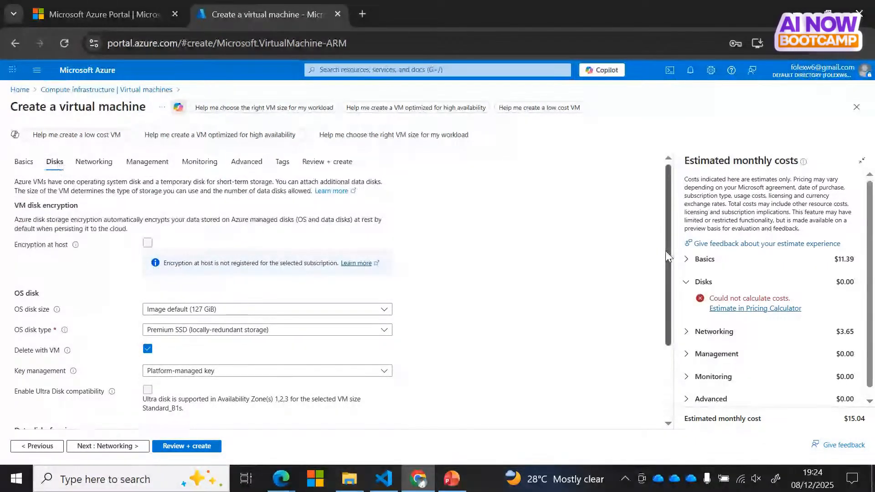
{"action": "left_click_drag", "start_coordinate": [666, 256], "coordinate": [668, 319]}
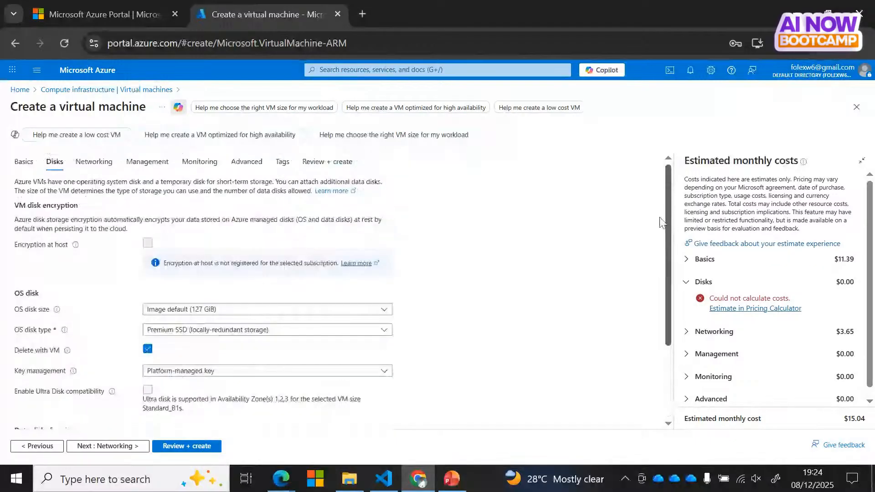
{"action": "left_click", "coordinate": [332, 166]}
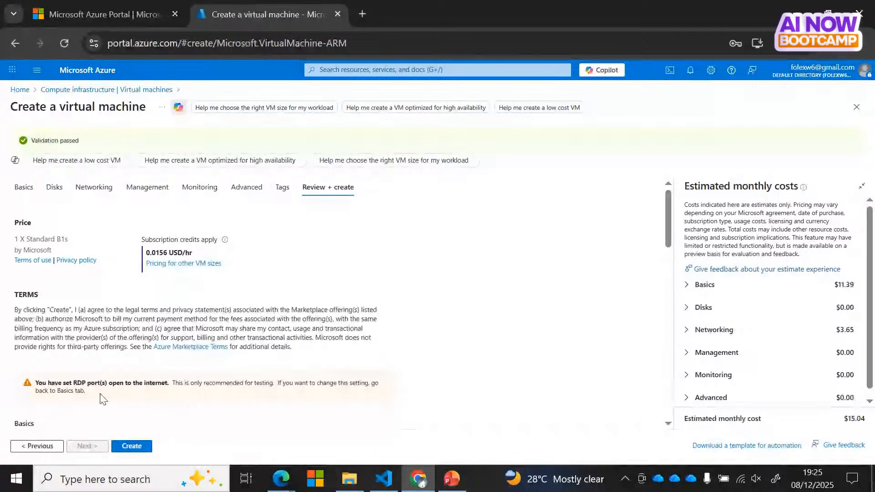
Step: Create the validated Standard B1s virtual machine
{"action": "left_click", "coordinate": [141, 447]}
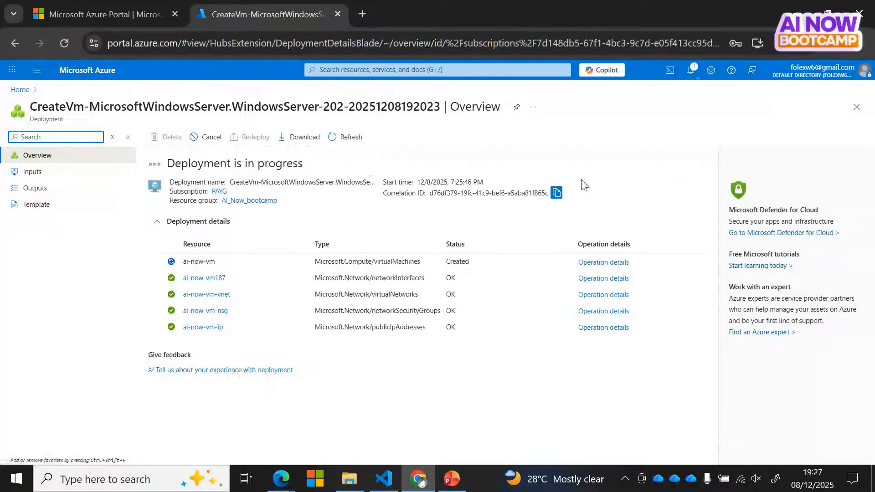
Step: Check the notifications for the ai-now-vm deployment's progress
{"action": "left_click", "coordinate": [690, 70]}
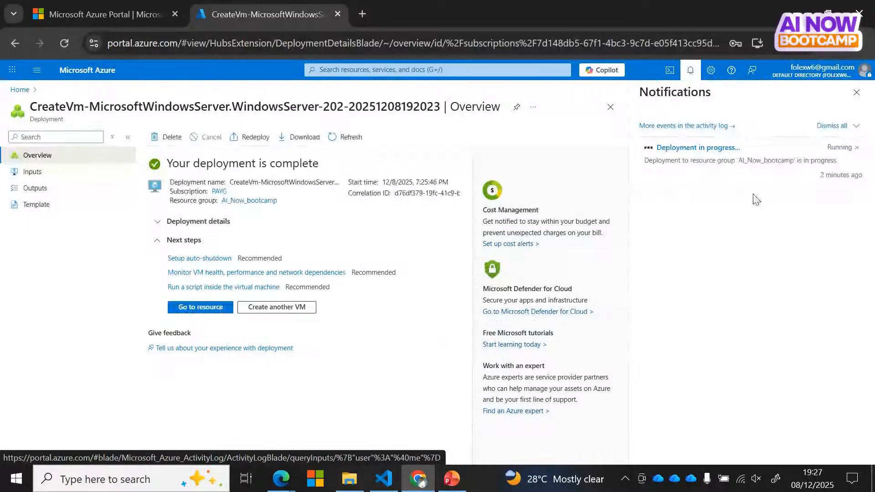
Step: Close the notifications, return to Azure home, and open the AI_Now_bootcamp resource group
{"action": "left_click", "coordinate": [856, 93]}
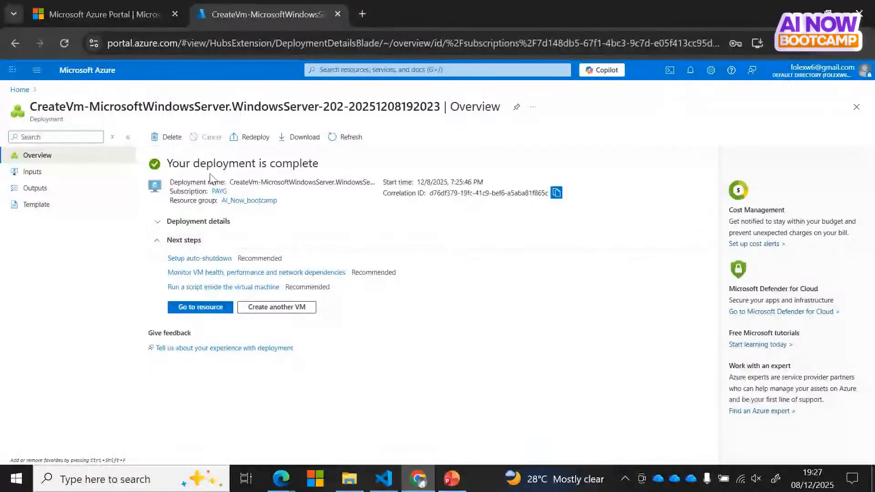
{"action": "left_click", "coordinate": [19, 90]}
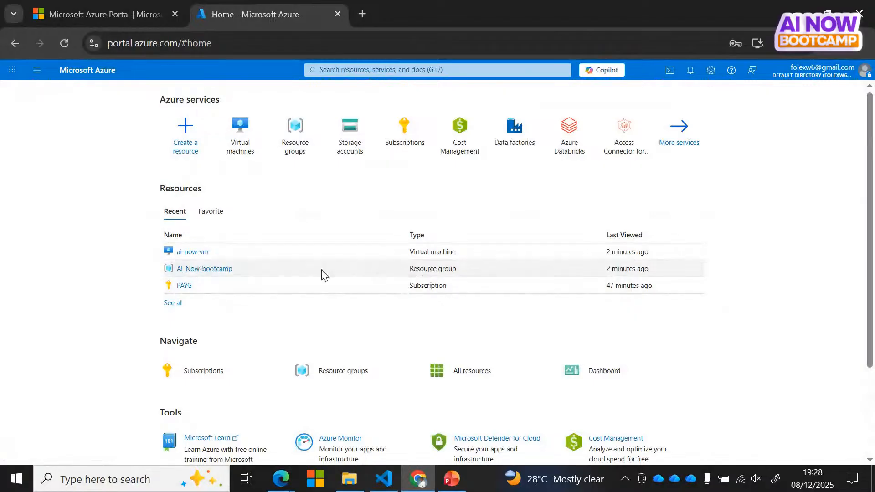
{"action": "left_click", "coordinate": [209, 275]}
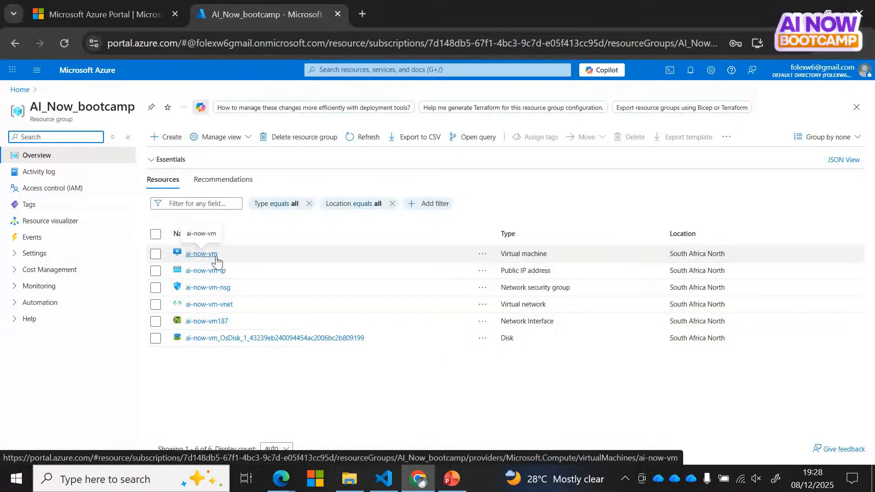
{"action": "key", "text": "Tab"}
{"action": "key", "text": "Tab"}
{"action": "key", "text": "Tab"}
{"action": "key", "text": "Tab"}
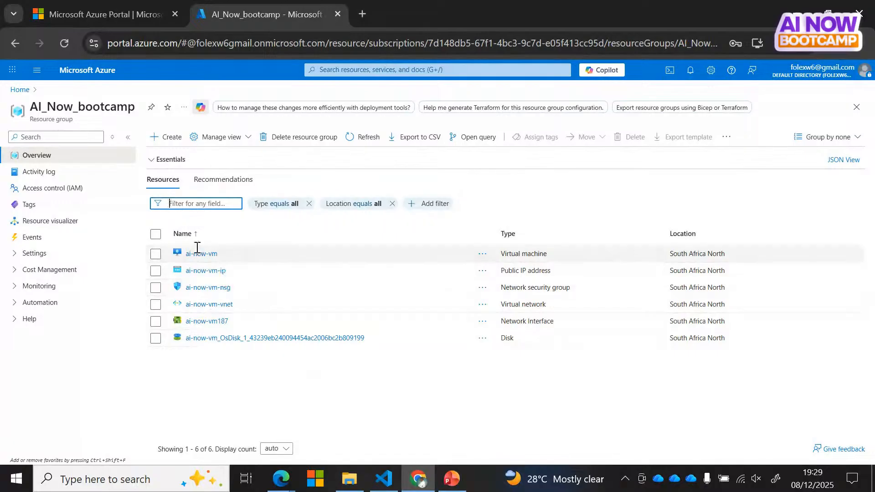
Step: Open the ai-now-vm overview, dismiss the restart prompt, and reload until Agent status shows Ready
{"action": "left_click", "coordinate": [200, 258]}
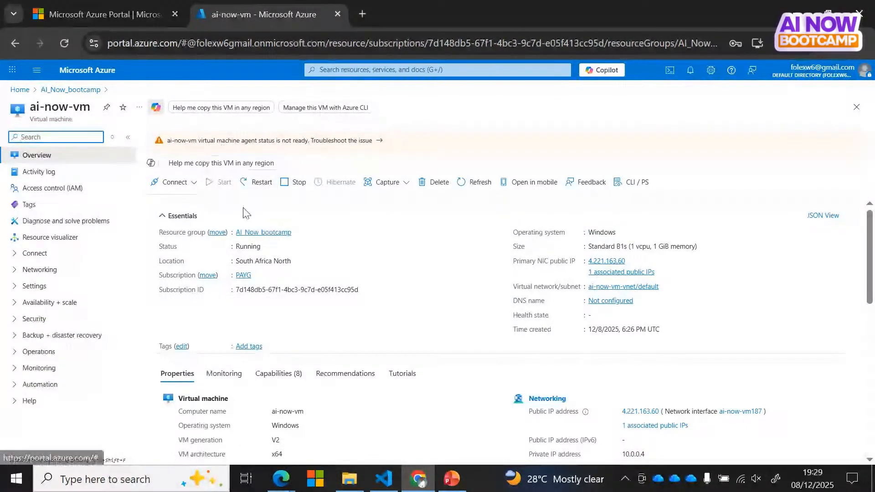
{"action": "left_click", "coordinate": [258, 182]}
{"action": "left_click", "coordinate": [167, 175]}
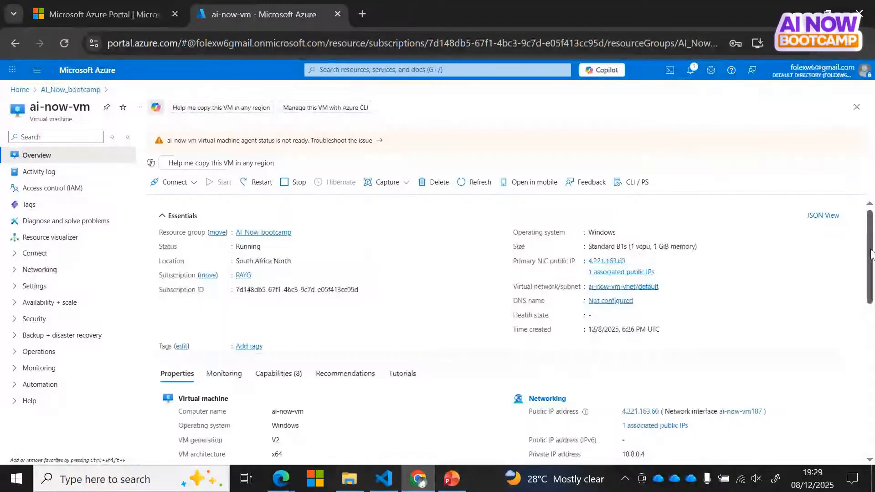
{"action": "scroll", "coordinate": [871, 254], "scroll_direction": "down", "scroll_amount": 7}
{"action": "scroll", "coordinate": [871, 257], "scroll_direction": "up", "scroll_amount": 6}
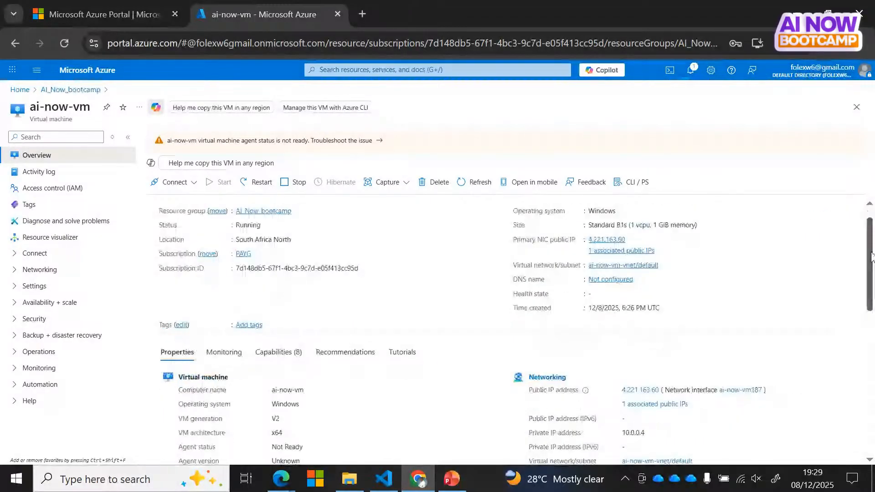
{"action": "scroll", "coordinate": [871, 251], "scroll_direction": "up", "scroll_amount": 1}
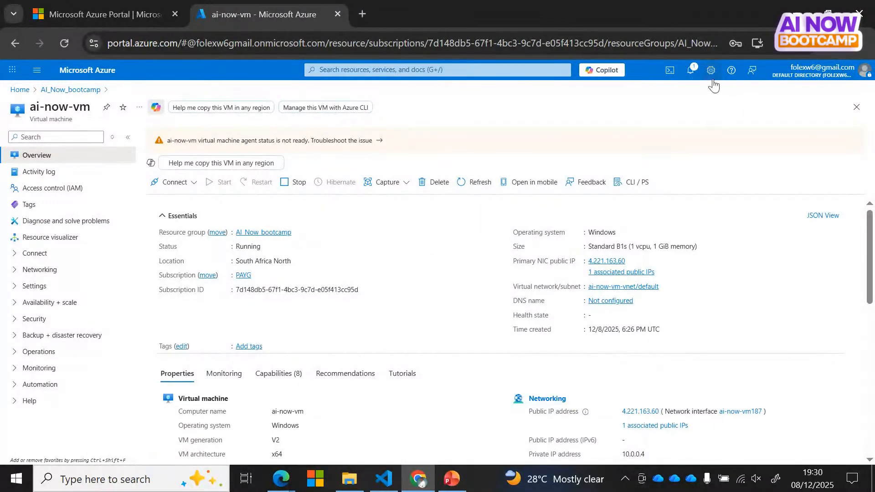
{"action": "left_click", "coordinate": [67, 44]}
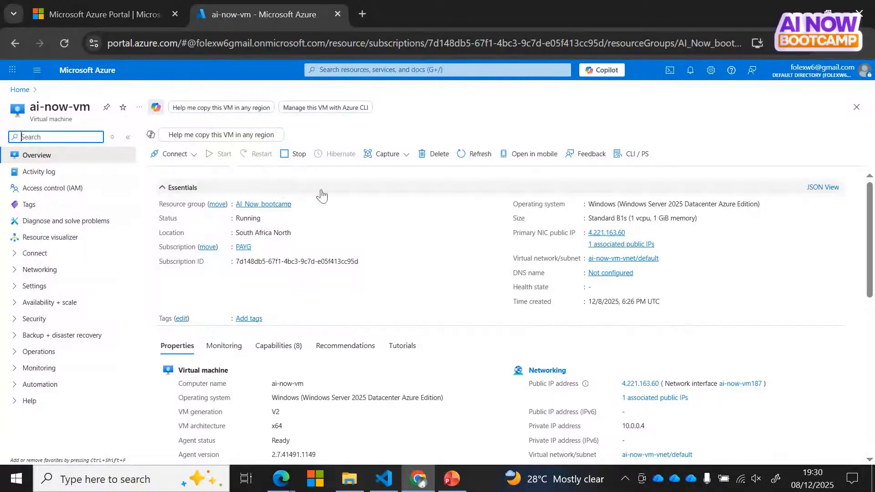
Step: Download ai-now-vm.rdp from the VM's Native RDP connect page, then switch to File Explorer
{"action": "left_click", "coordinate": [16, 256]}
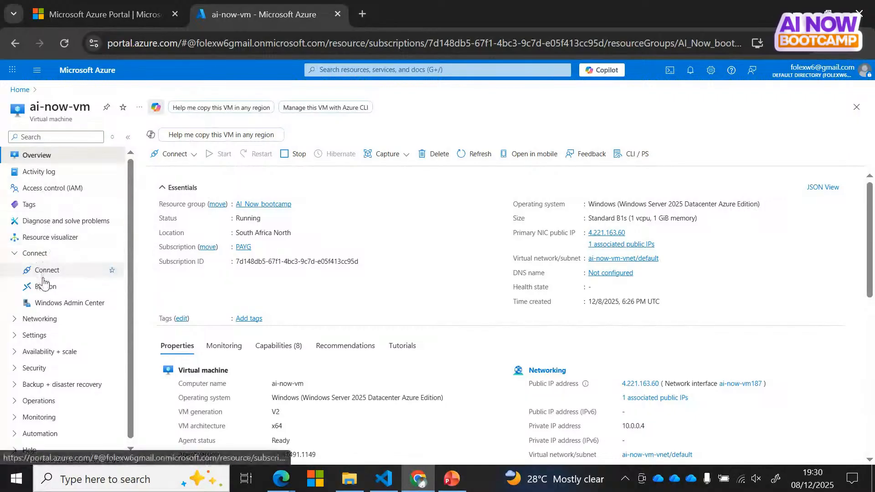
{"action": "left_click", "coordinate": [59, 272]}
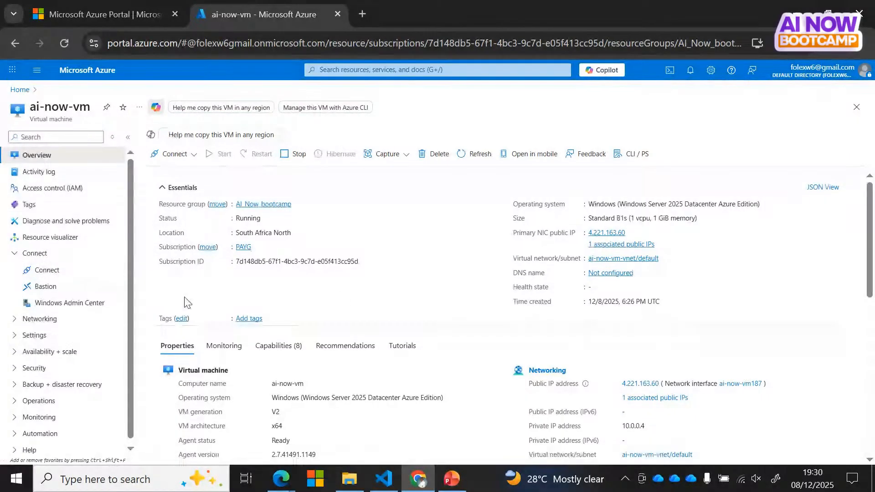
{"action": "left_click", "coordinate": [49, 271]}
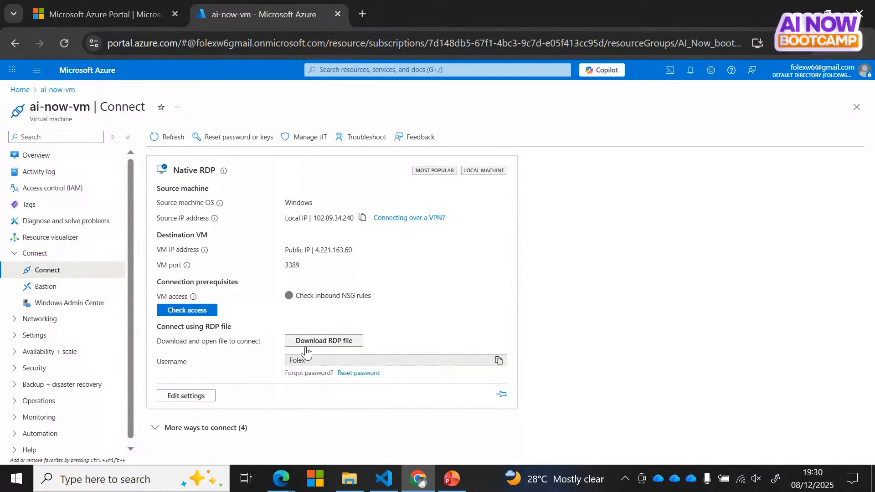
{"action": "left_click", "coordinate": [344, 346]}
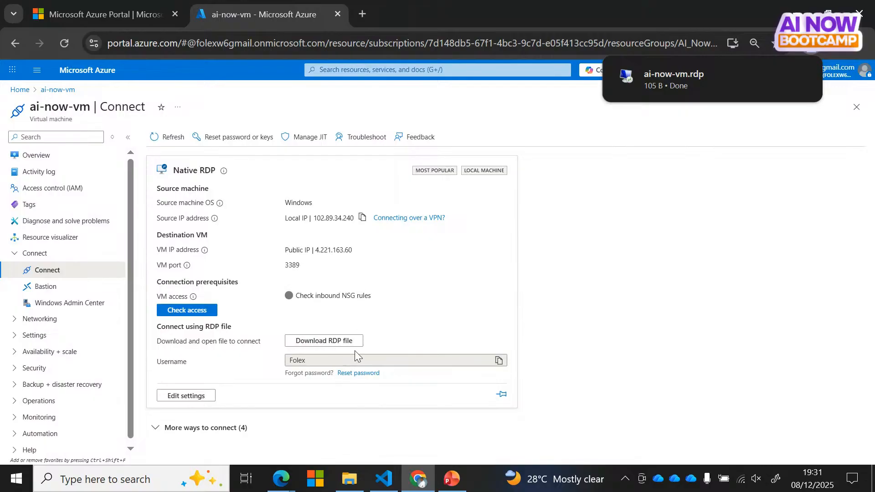
{"action": "left_click", "coordinate": [337, 489]}
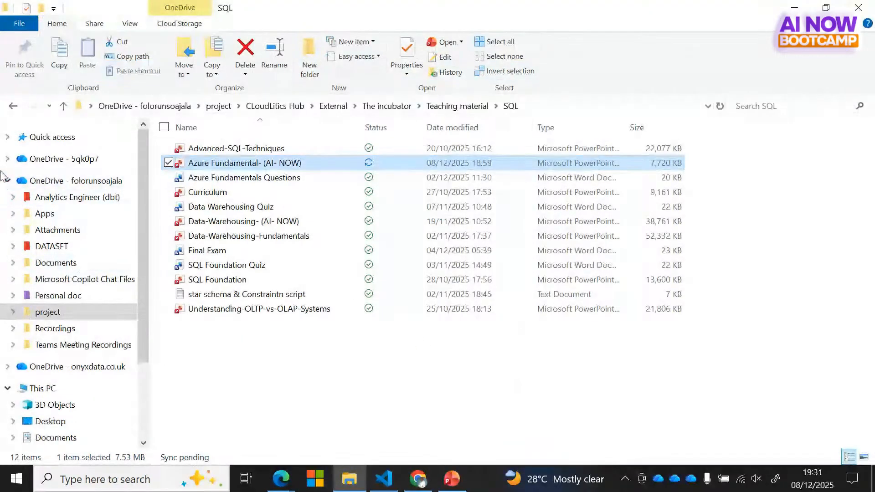
Step: Collapse the OneDrive tree and open the ai-now-vm RDP file from Downloads
{"action": "left_click", "coordinate": [7, 181]}
{"action": "left_click", "coordinate": [7, 180]}
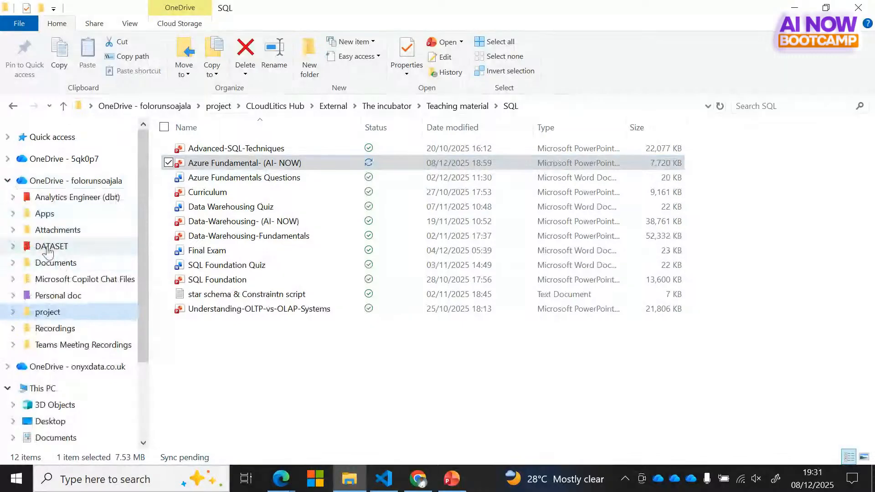
{"action": "key", "text": "Left"}
{"action": "key", "text": "Left"}
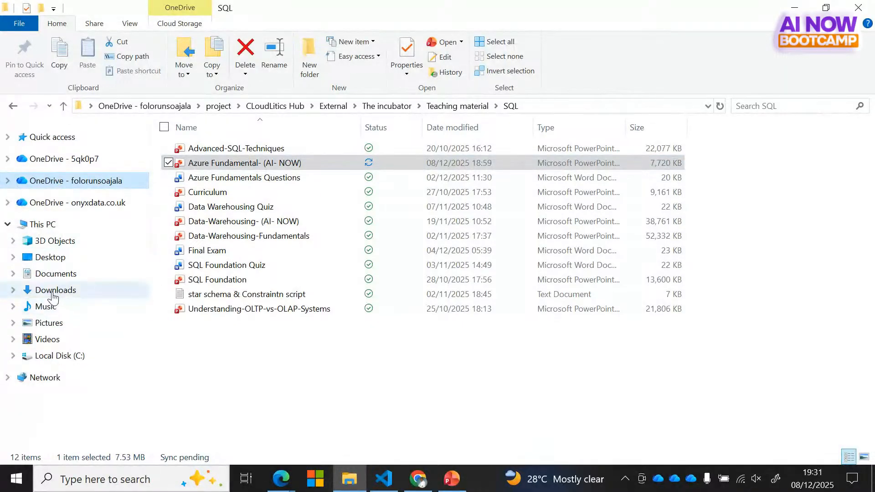
{"action": "left_click", "coordinate": [53, 292]}
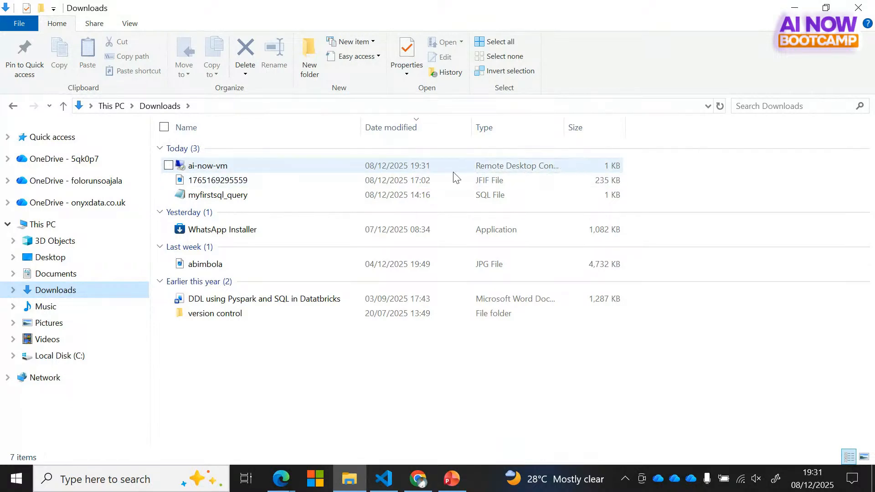
{"action": "double_click", "coordinate": [217, 169]}
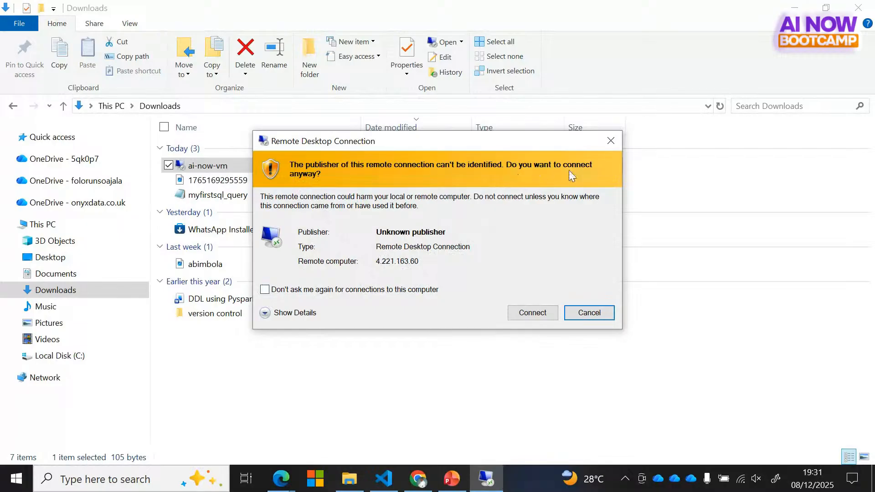
Step: Accept the unknown-publisher warning and try signing in with the saved Microsoft account's password
{"action": "left_click", "coordinate": [532, 319]}
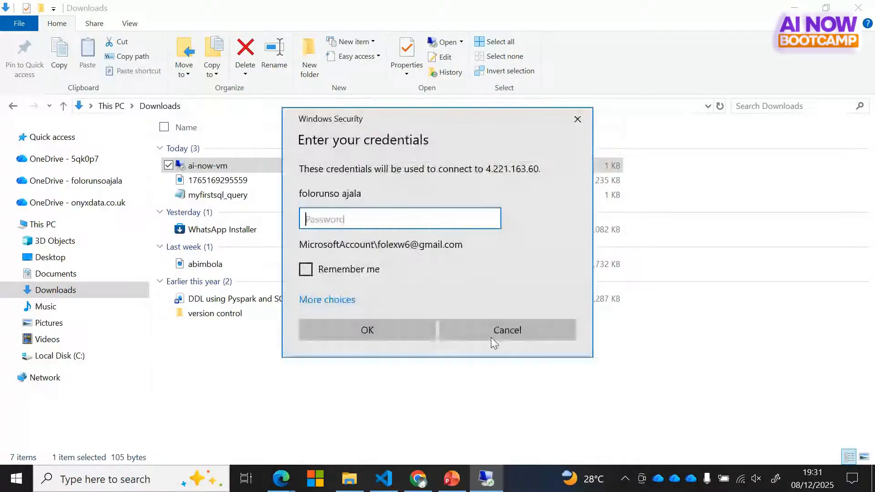
{"action": "left_click", "coordinate": [330, 301]}
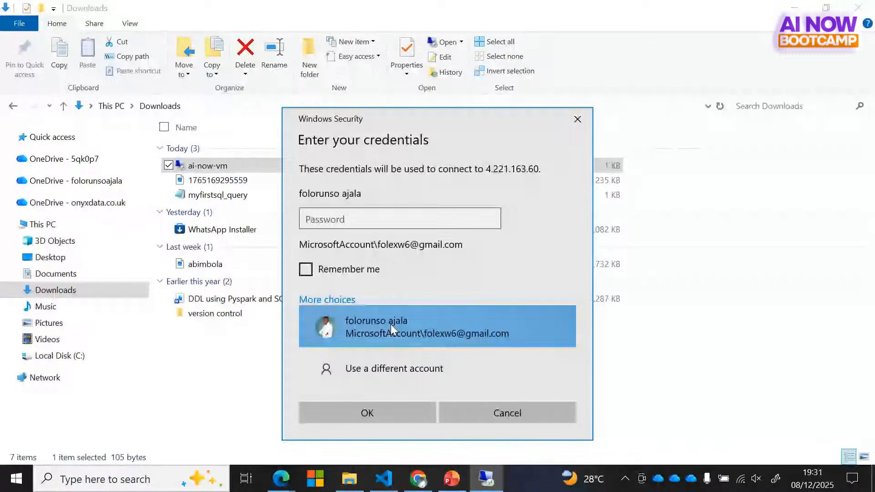
{"action": "left_click", "coordinate": [385, 325]}
{"action": "left_click", "coordinate": [376, 413]}
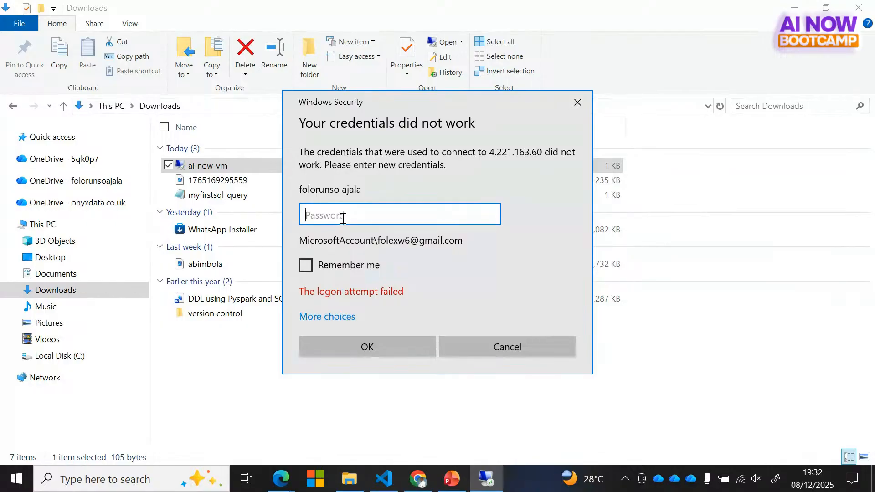
{"action": "type", "text": "****"}
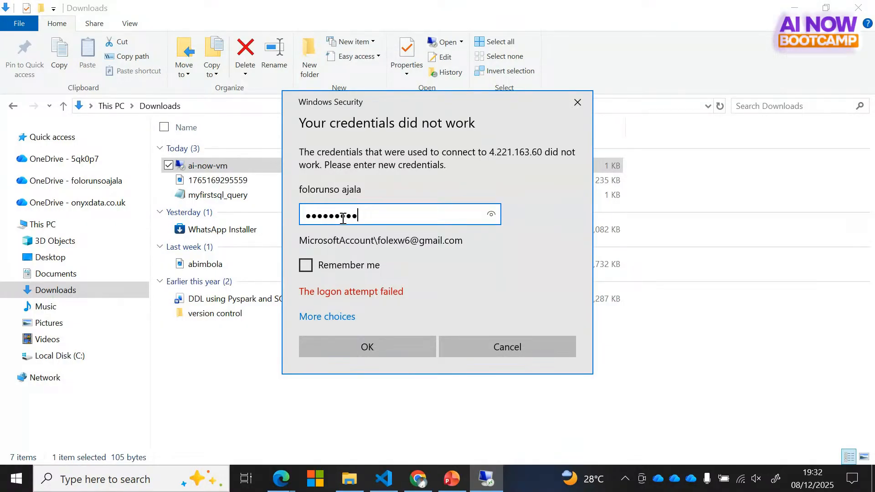
{"action": "type", "text": "*********"}
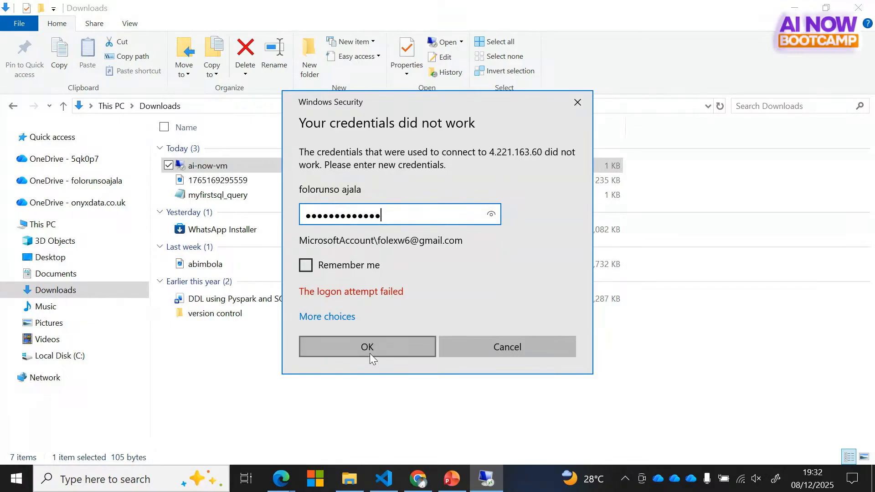
{"action": "left_click", "coordinate": [370, 353]}
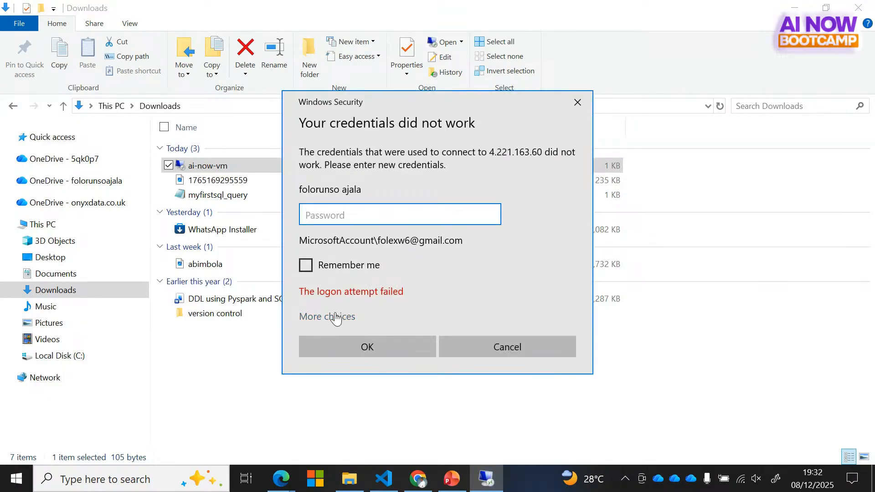
{"action": "left_click", "coordinate": [347, 322]}
Step: Try signing in with a different account using the VM user name and a password
{"action": "left_click", "coordinate": [403, 387]}
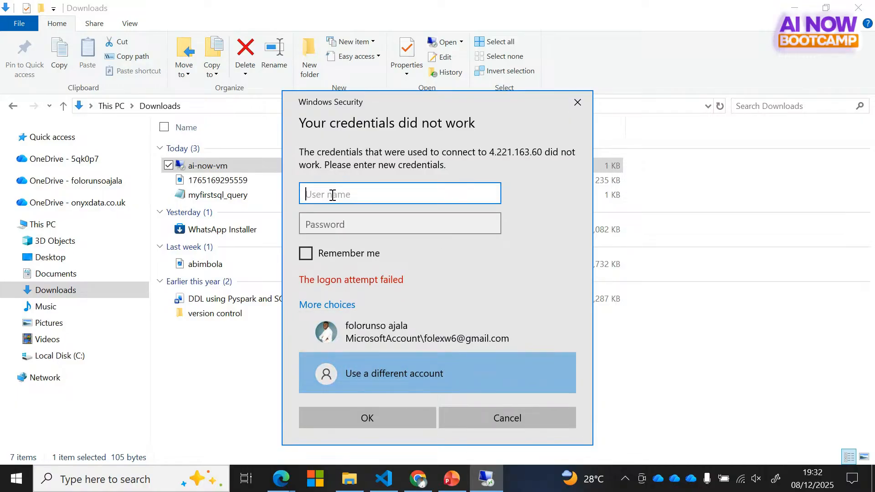
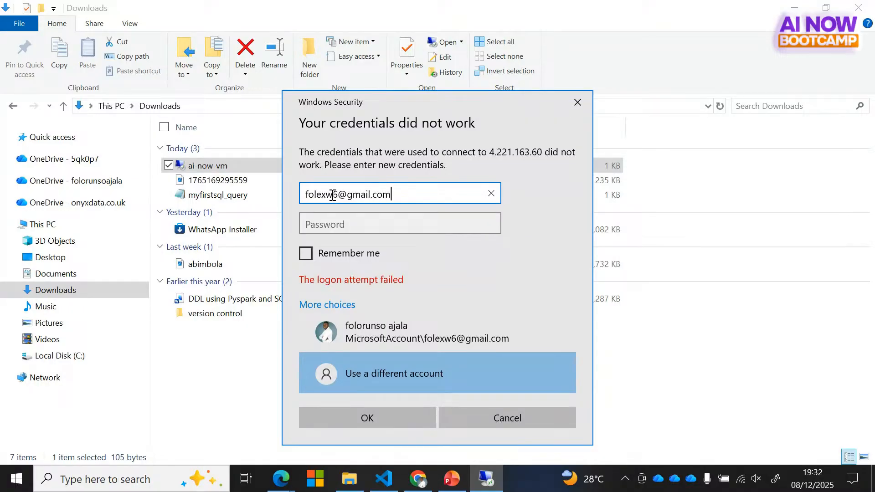
{"action": "left_click", "coordinate": [344, 226]}
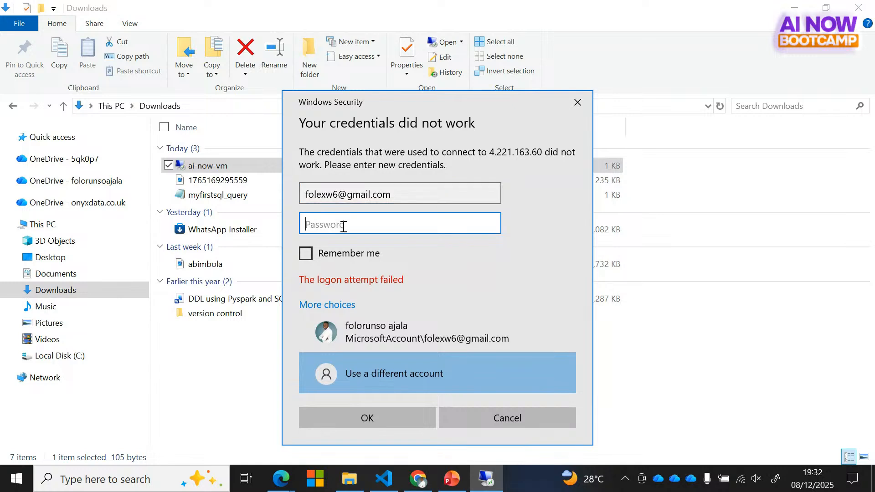
{"action": "type", "text": "••"}
{"action": "type", "text": "****"}
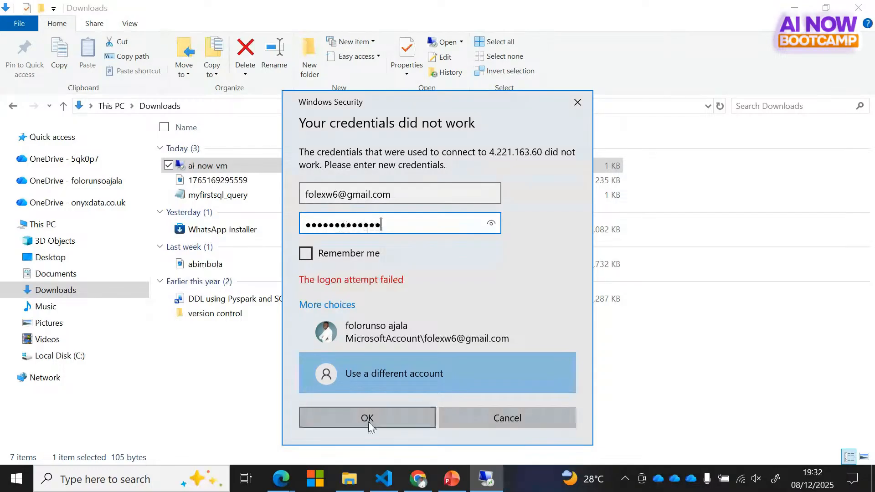
{"action": "left_click", "coordinate": [368, 418]}
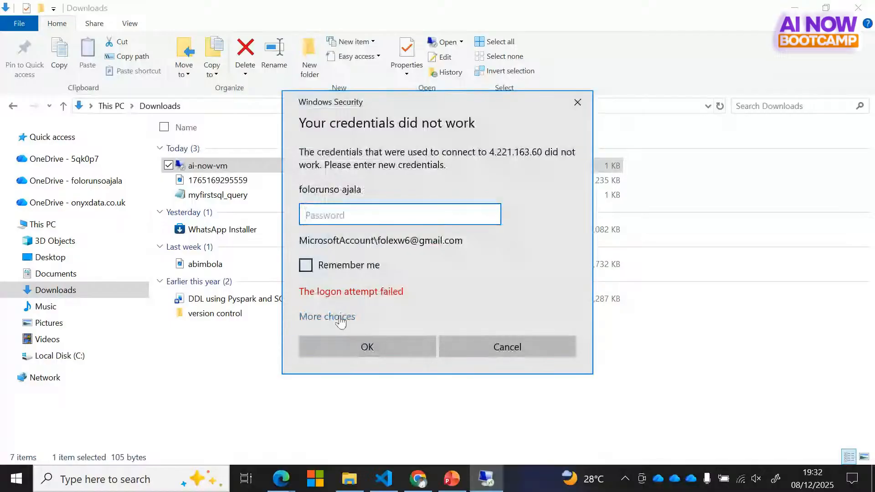
Step: Re-enter the VM user name and corrected password under a different account and submit
{"action": "left_click", "coordinate": [340, 317]}
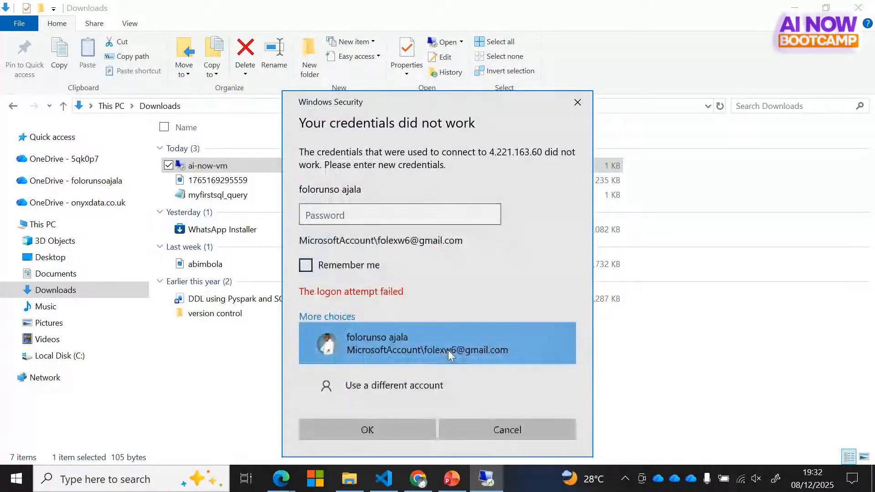
{"action": "left_click", "coordinate": [448, 350]}
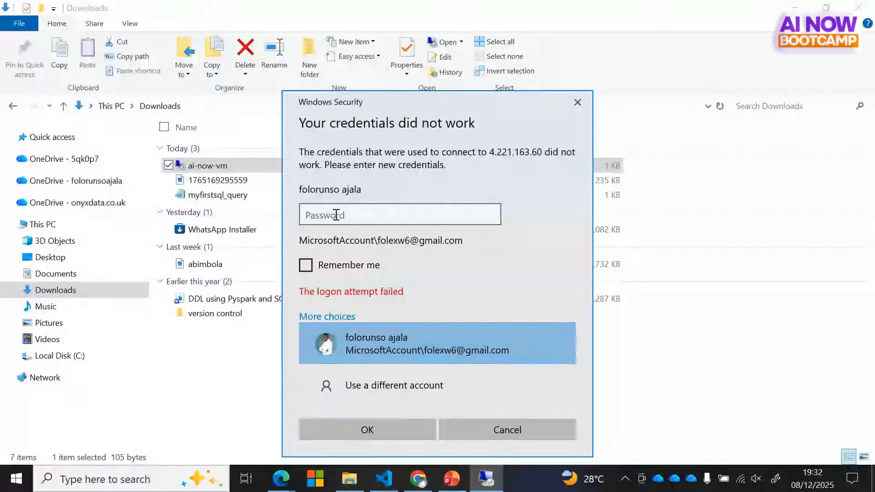
{"action": "left_click", "coordinate": [374, 391]}
{"action": "type", "text": "fol"}
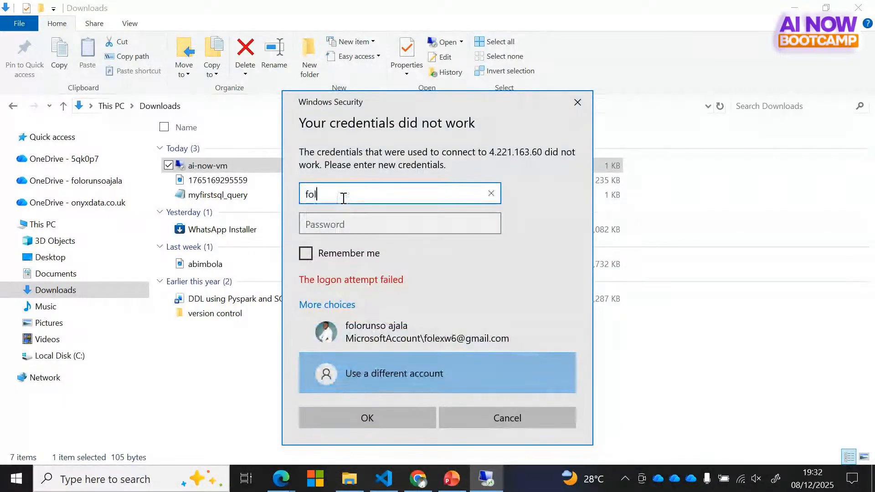
{"action": "type", "text": "ex"}
{"action": "left_click", "coordinate": [338, 225]}
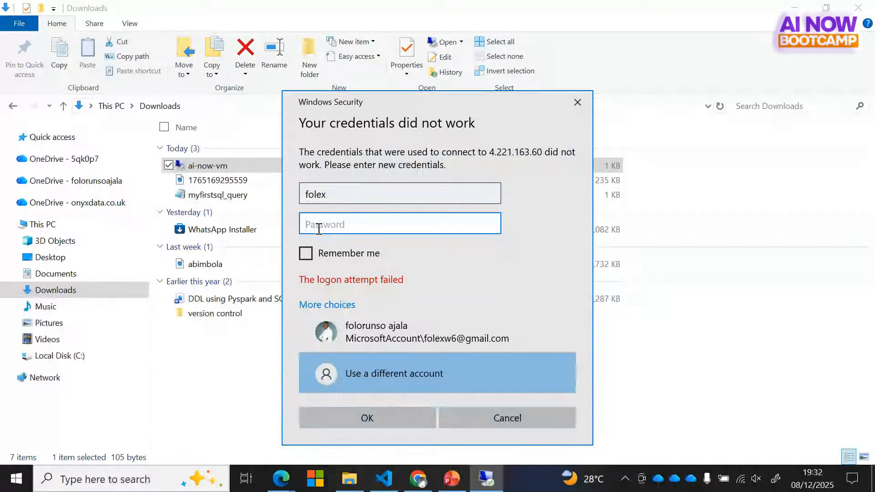
{"action": "type", "text": "•••"}
{"action": "key", "text": "BackSpace"}
{"action": "key", "text": "BackSpace"}
{"action": "key", "text": "BackSpace"}
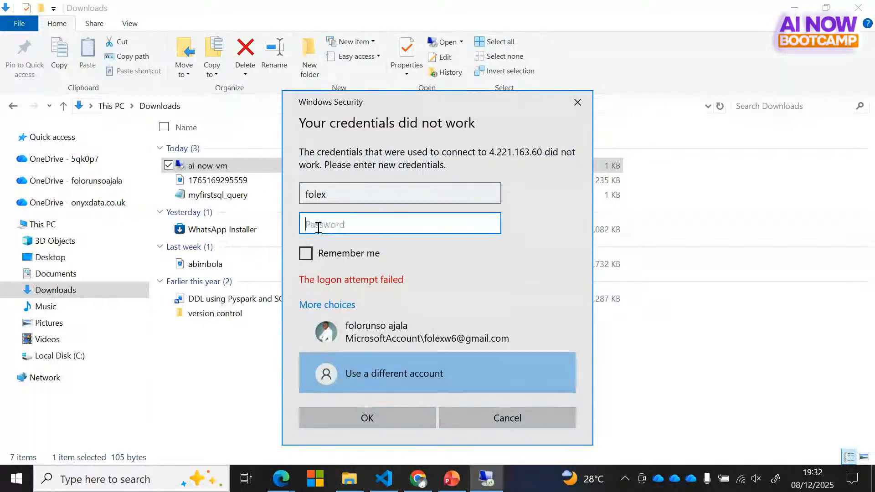
{"action": "type", "text": "•••••••"}
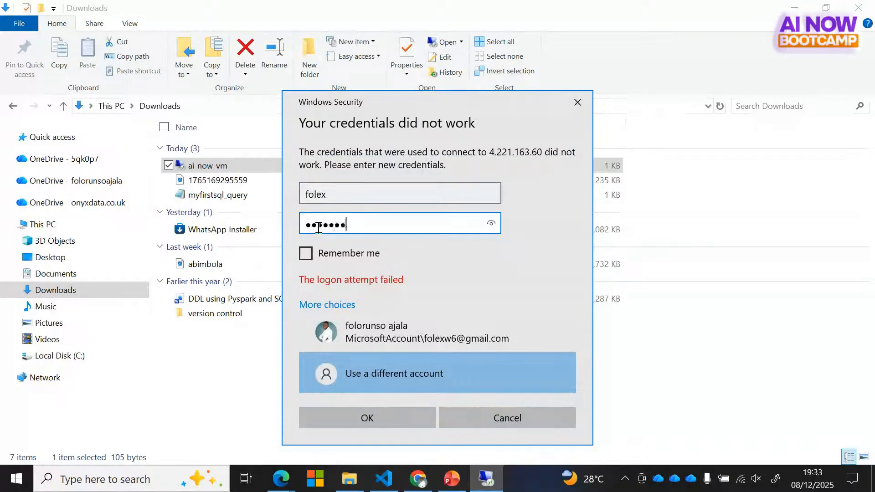
{"action": "type", "text": "••••••"}
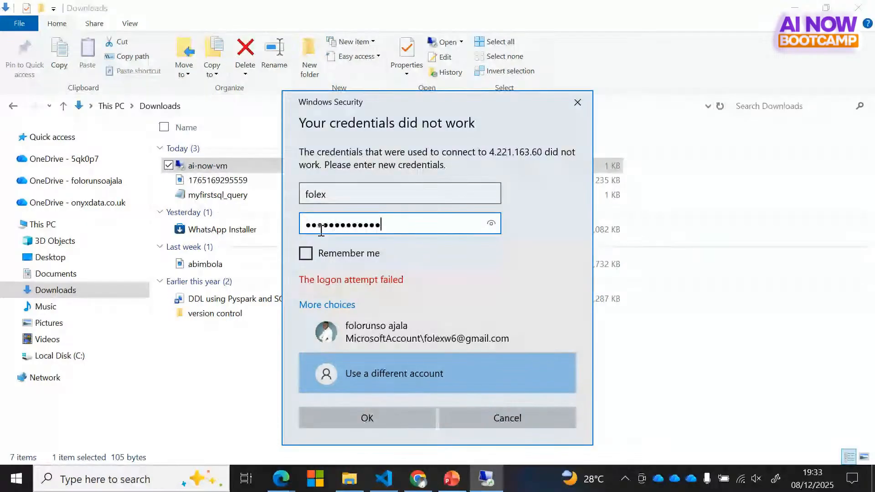
{"action": "key", "text": "Return"}
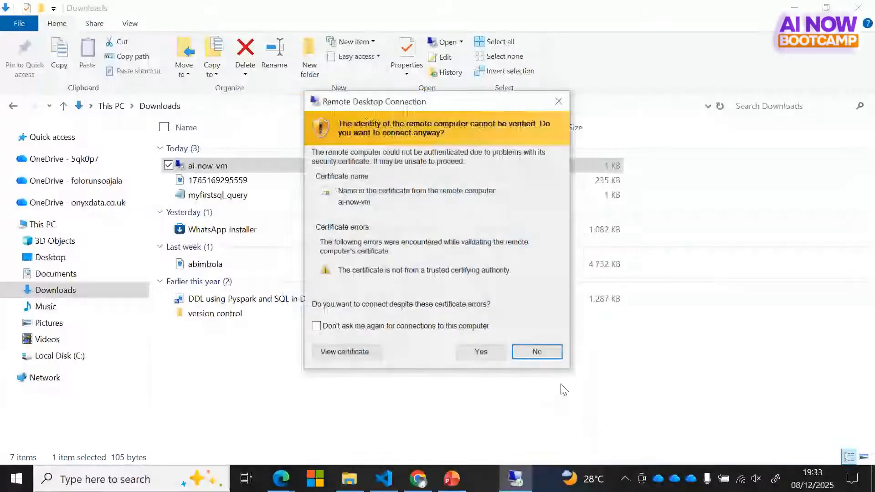
Step: Accept ai-now-vm's untrusted certificate to continue connecting to 4.221.163.60
{"action": "left_click_drag", "start_coordinate": [474, 101], "coordinate": [425, 57]}
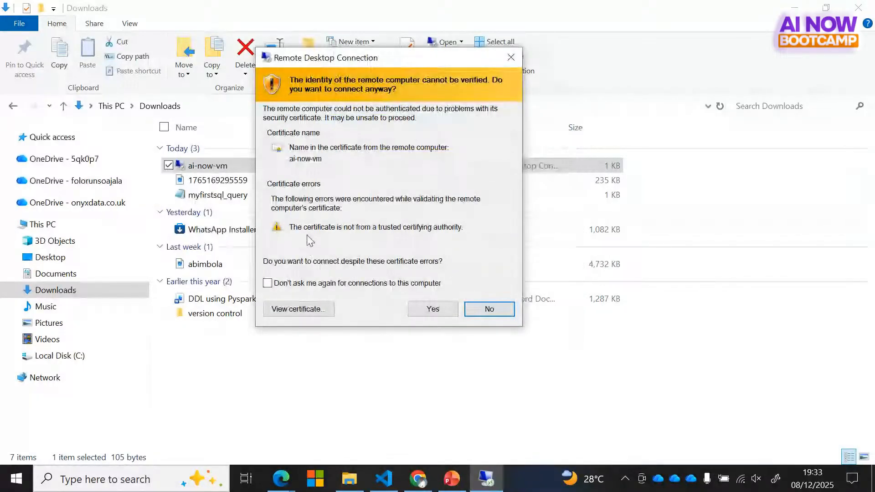
{"action": "left_click", "coordinate": [431, 309]}
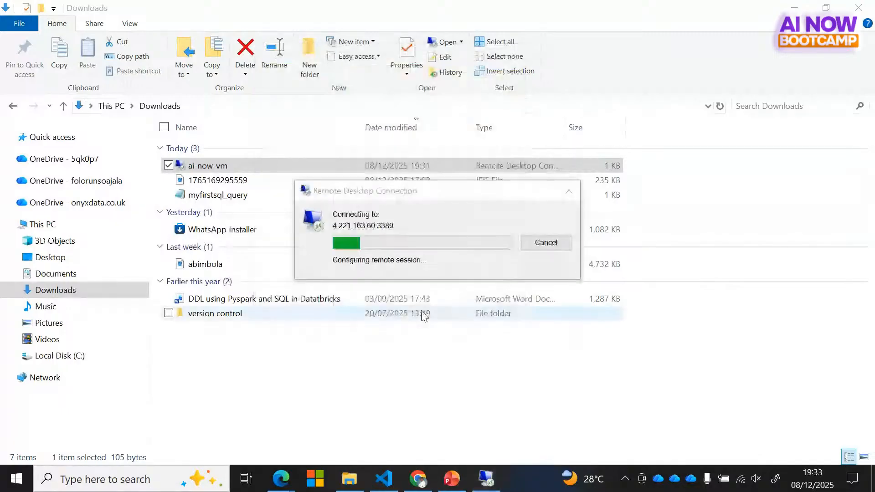
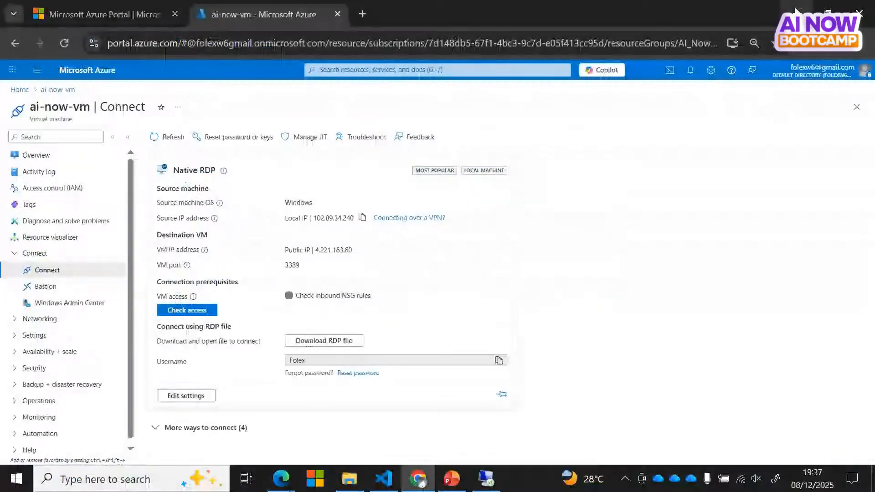
Step: Minimize the Azure portal window showing ai-now-vm's Native RDP Connect page
{"action": "left_click", "coordinate": [795, 10]}
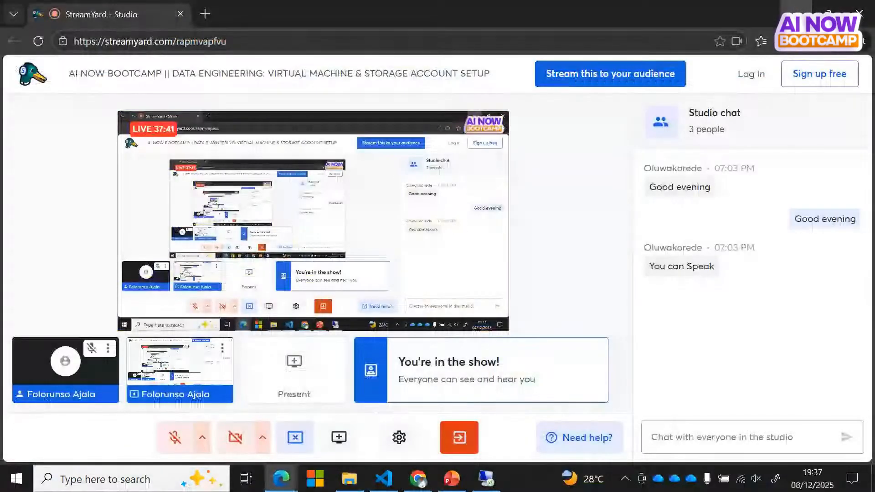
{"action": "left_click", "coordinate": [795, 9]}
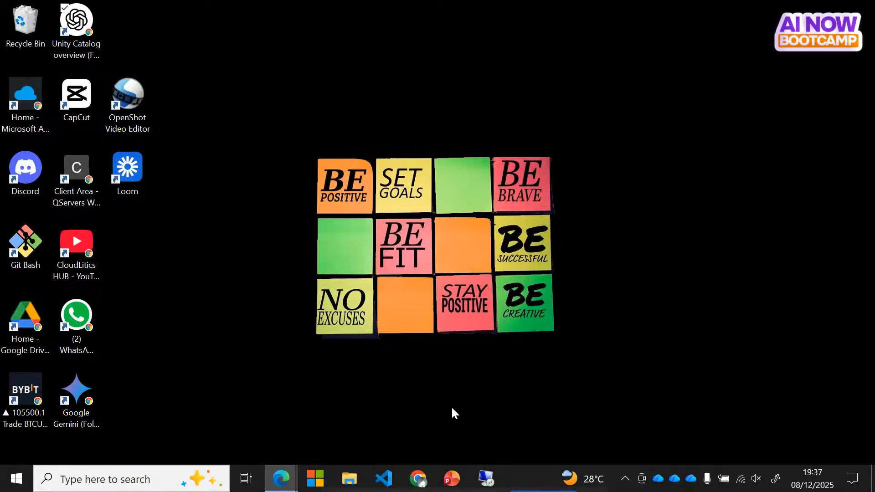
{"action": "left_click", "coordinate": [487, 479]}
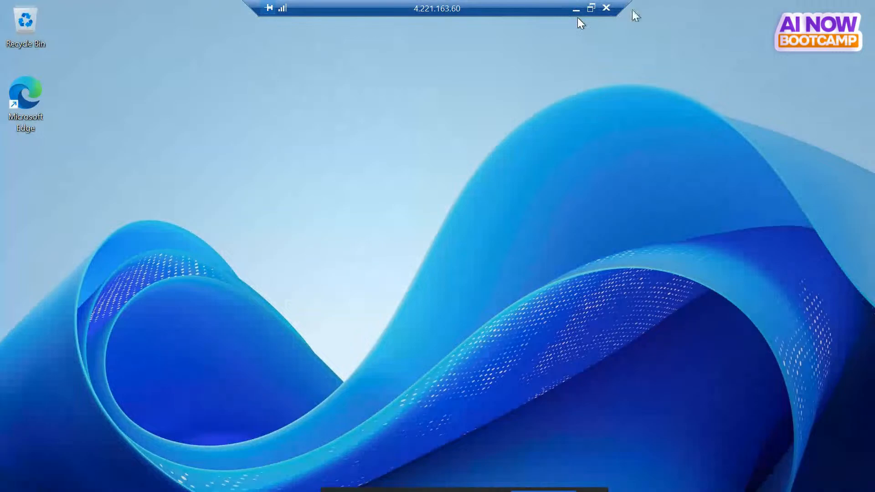
{"action": "left_click", "coordinate": [576, 10]}
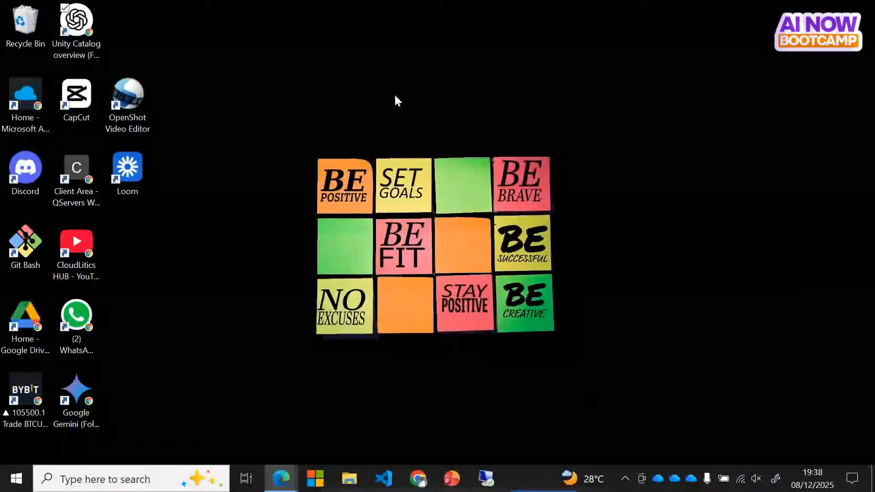
{"action": "left_click", "coordinate": [486, 478]}
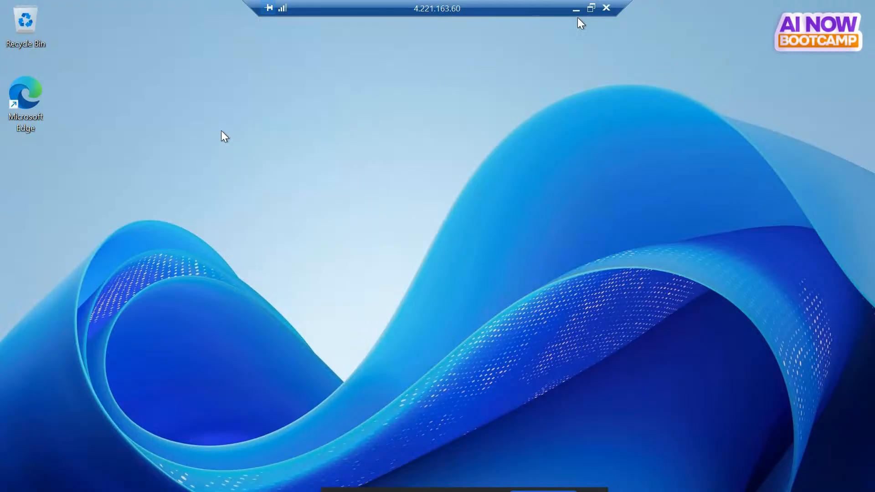
{"action": "left_click", "coordinate": [576, 11]}
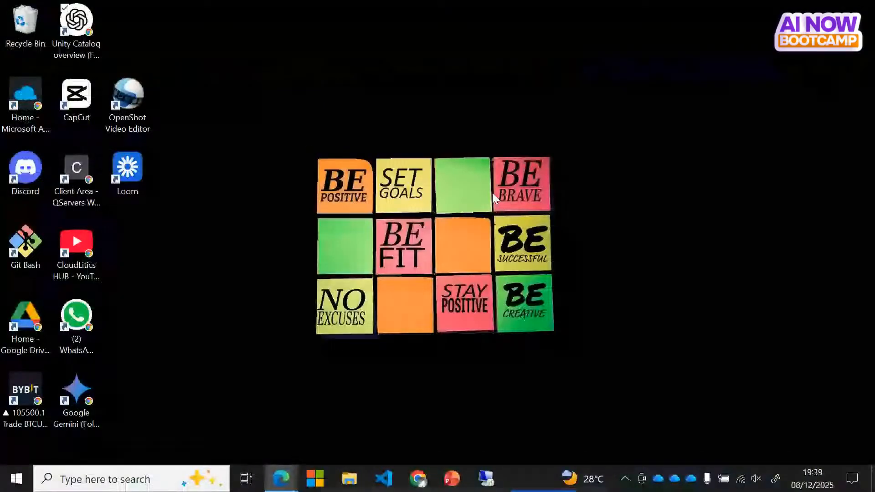
{"action": "left_click", "coordinate": [417, 478]}
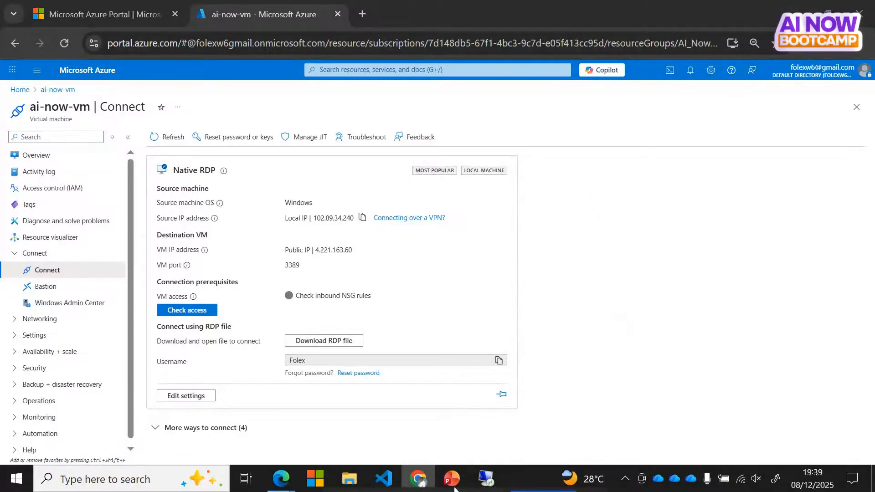
Step: Leave the dropped remote desktop session and go back to the Azure portal Home page
{"action": "left_click", "coordinate": [487, 479]}
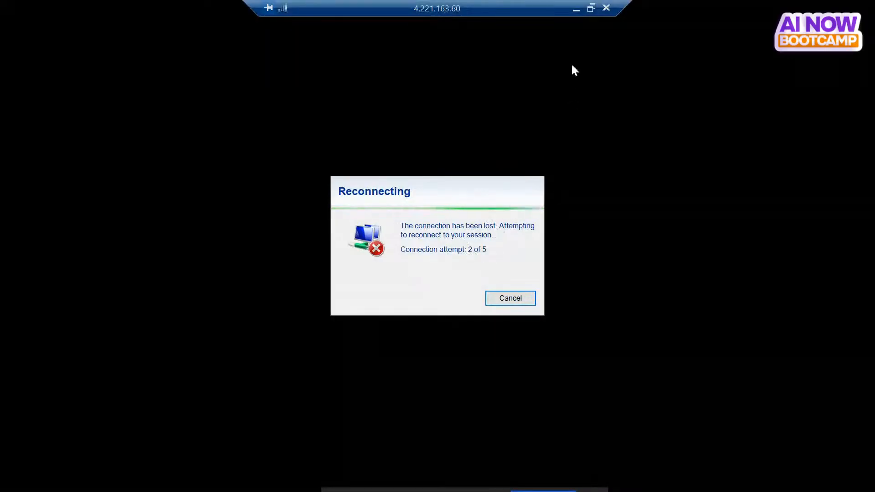
{"action": "left_click", "coordinate": [575, 9]}
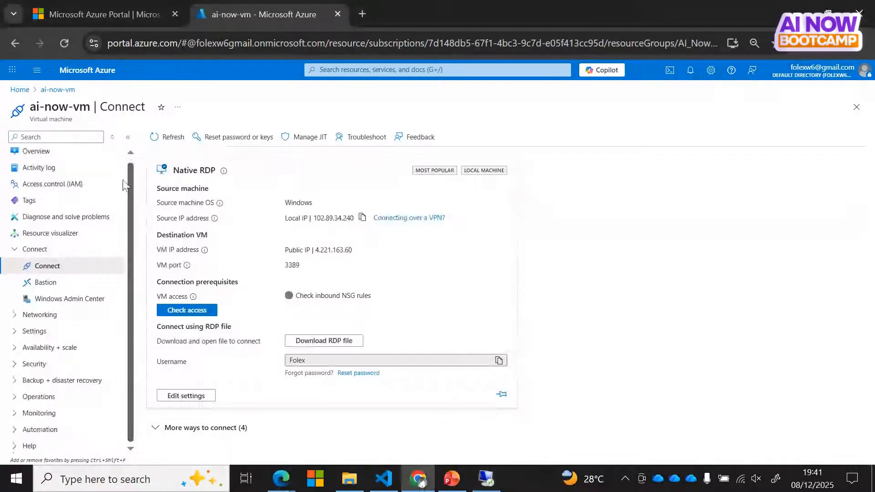
{"action": "left_click", "coordinate": [19, 90]}
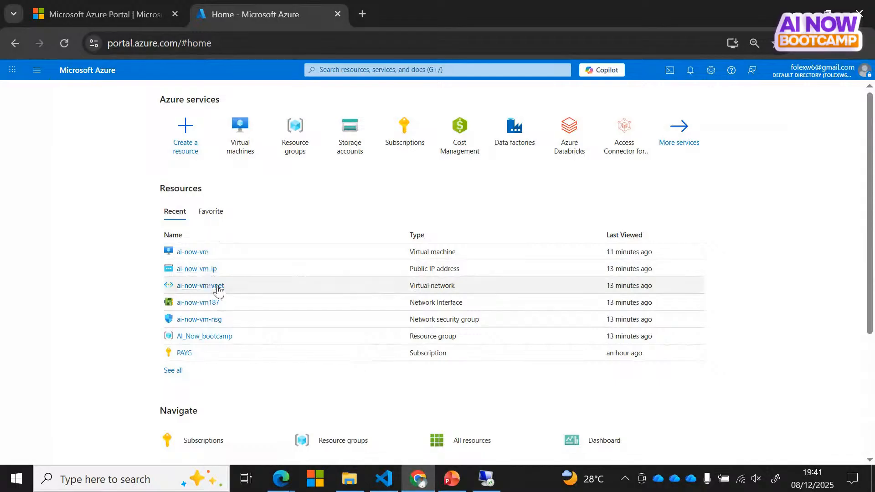
Step: Select all six resources in the AI_Now_bootcamp resource group for deletion
{"action": "left_click", "coordinate": [189, 339]}
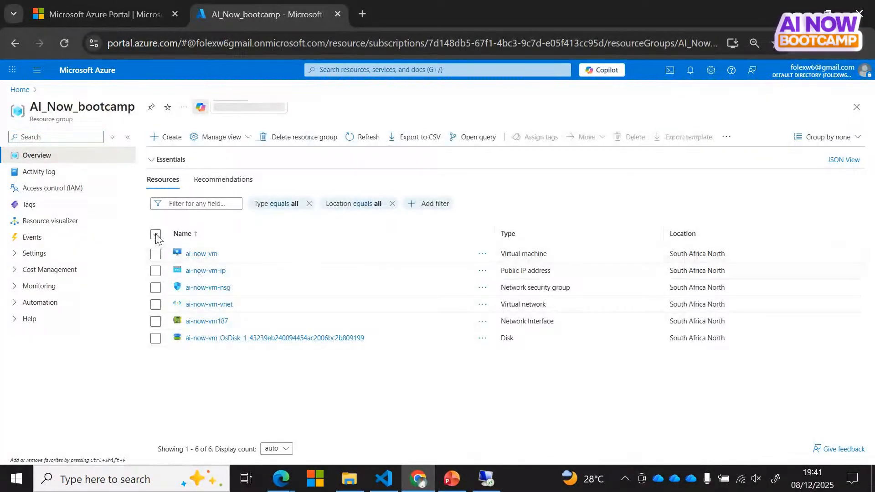
{"action": "left_click", "coordinate": [156, 235]}
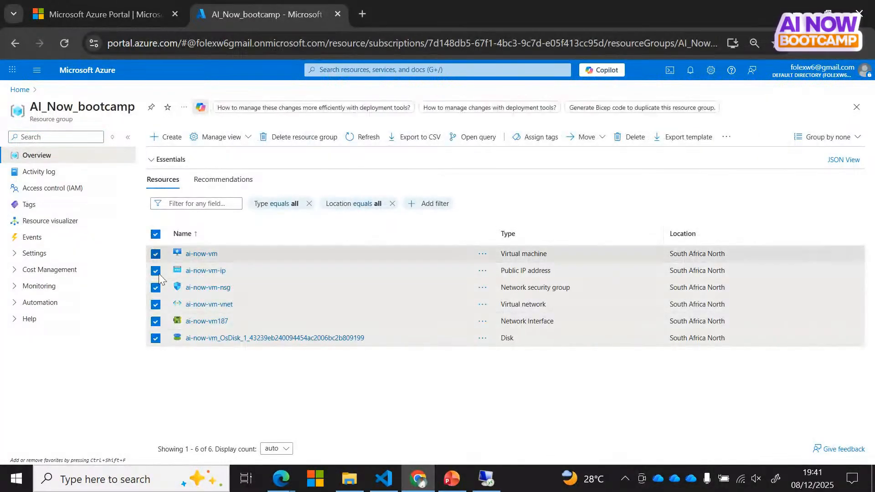
{"action": "left_click", "coordinate": [631, 139]}
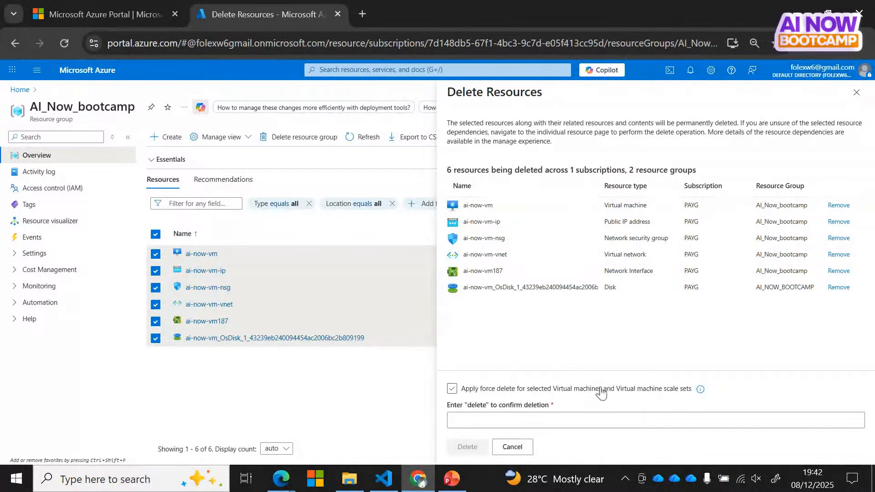
Step: Force delete all six ai-now-vm resources, confirming with the word 'delete'
{"action": "left_click", "coordinate": [453, 390]}
{"action": "left_click", "coordinate": [468, 419]}
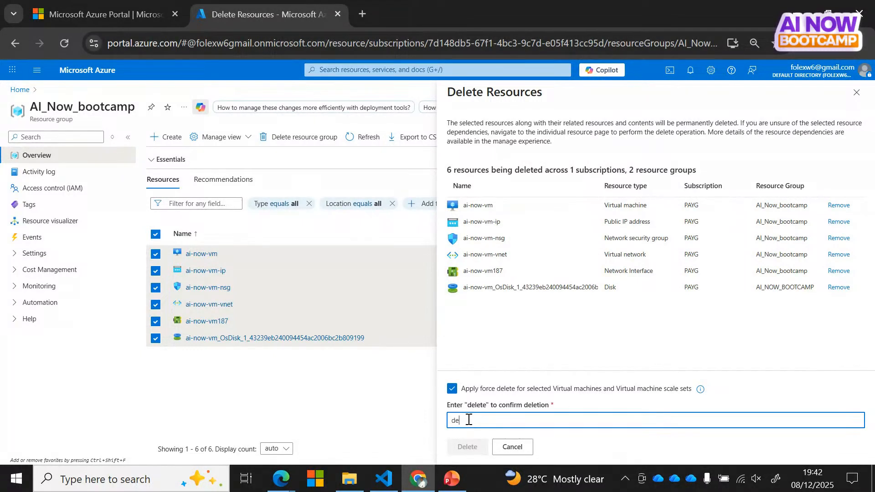
{"action": "type", "text": "delete"}
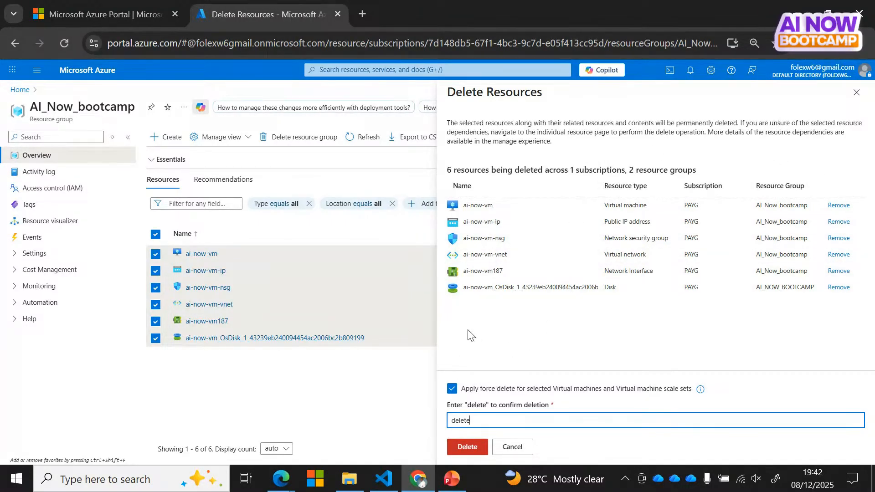
{"action": "left_click", "coordinate": [348, 343]}
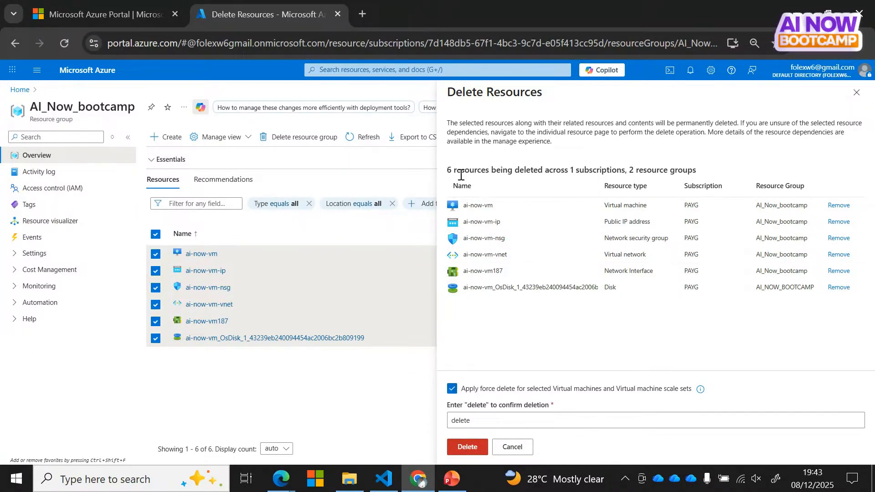
{"action": "left_click", "coordinate": [474, 450]}
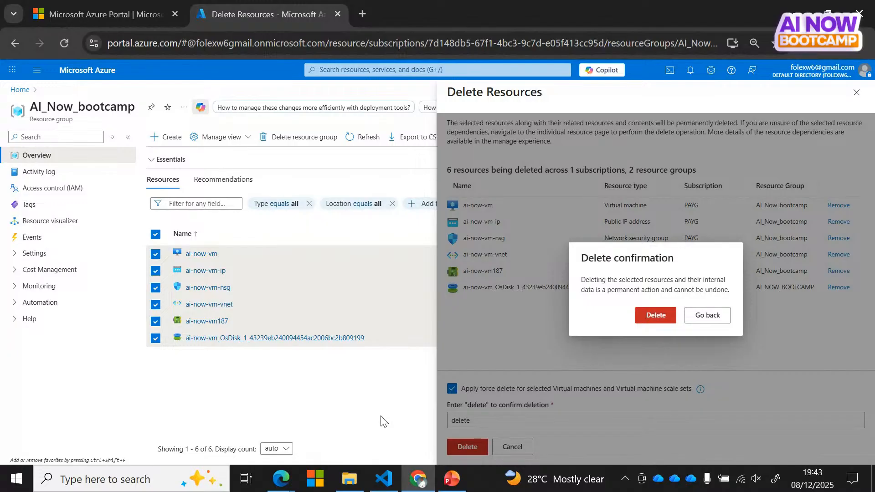
{"action": "left_click", "coordinate": [656, 315]}
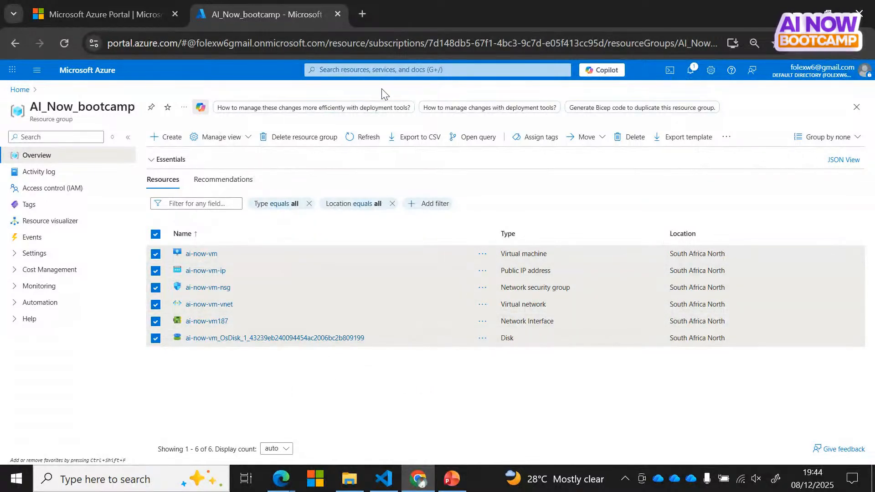
Step: Open the empty Storage accounts list from search and start a new storage account
{"action": "left_click", "coordinate": [364, 70]}
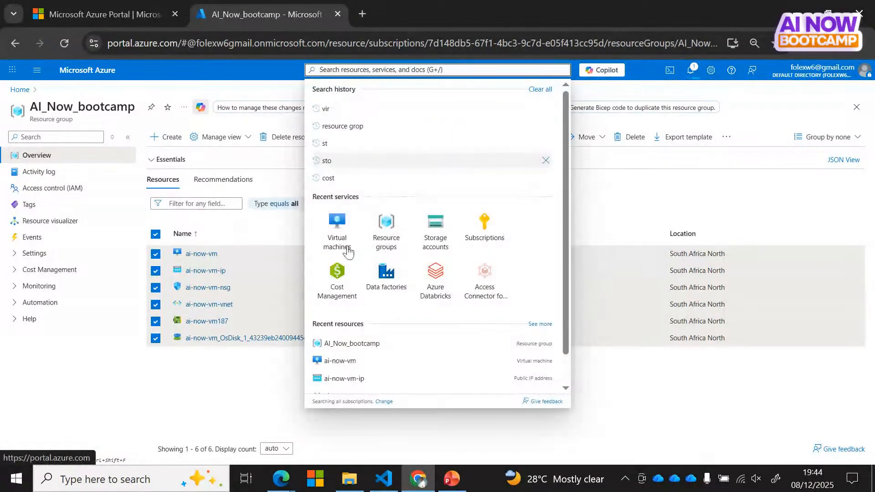
{"action": "left_click", "coordinate": [437, 234]}
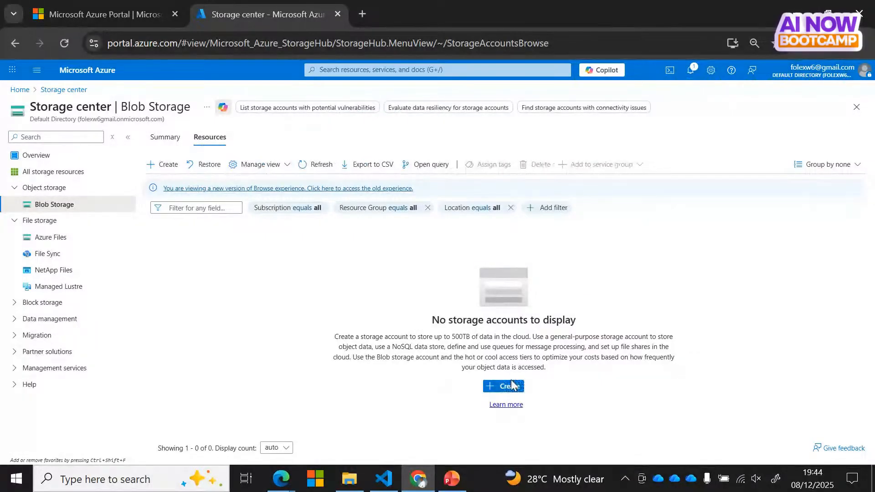
{"action": "left_click", "coordinate": [511, 387]}
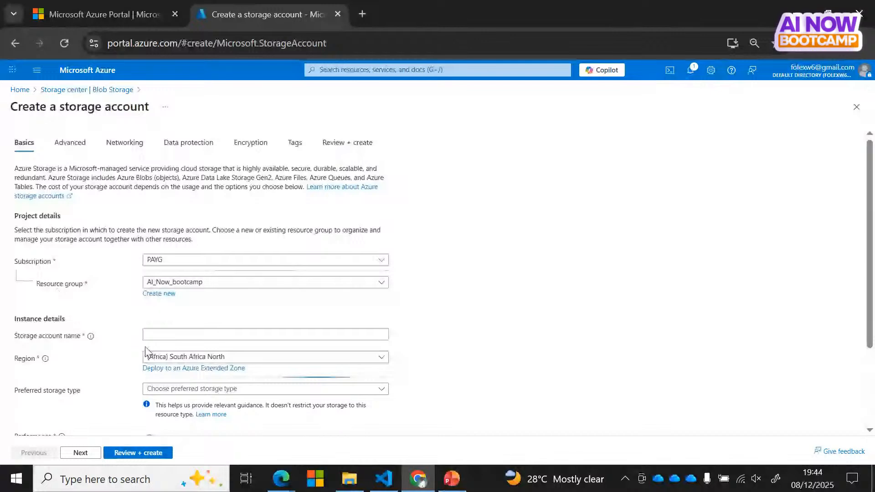
Step: Name the storage account ainowstorages, fixing the hyphenated and already-taken names
{"action": "left_click", "coordinate": [169, 335]}
{"action": "type", "text": "a"}
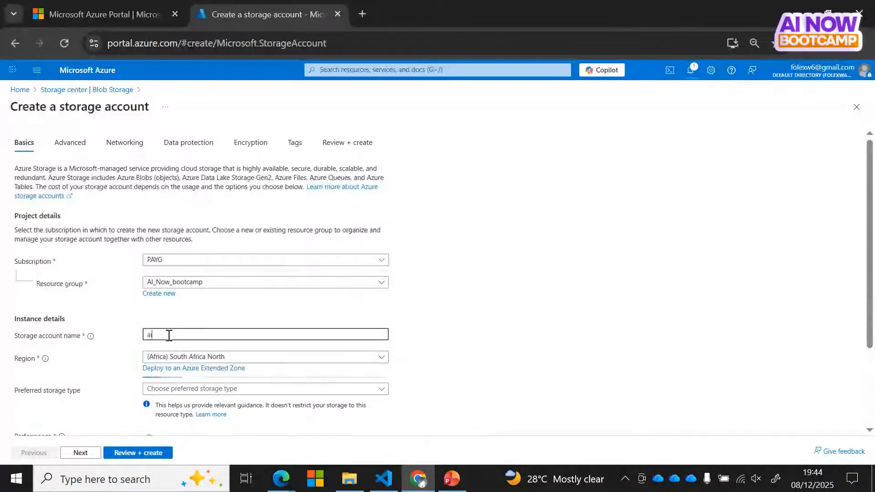
{"action": "type", "text": "i-"}
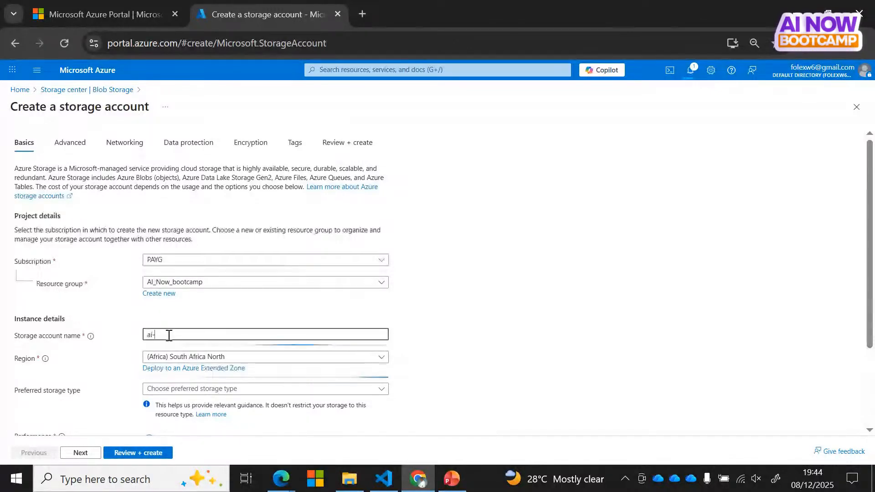
{"action": "type", "text": "now-st"}
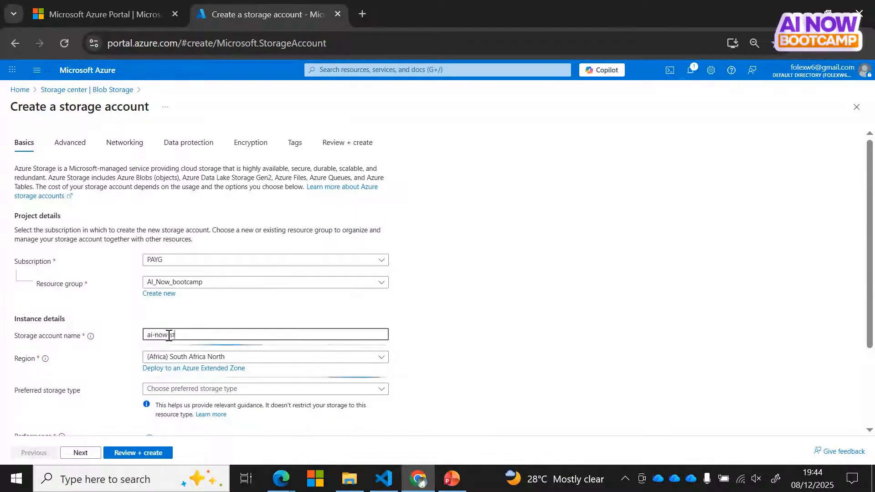
{"action": "type", "text": "orage"}
{"action": "left_click", "coordinate": [168, 335]}
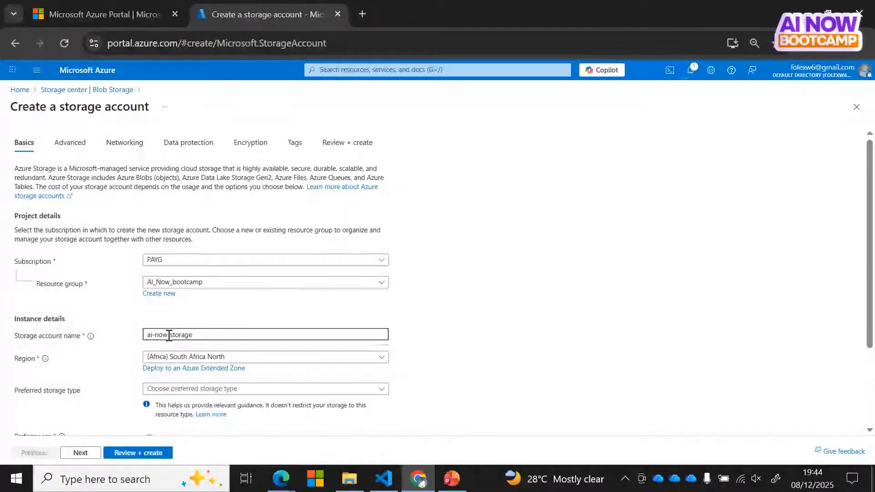
{"action": "type", "text": "-"}
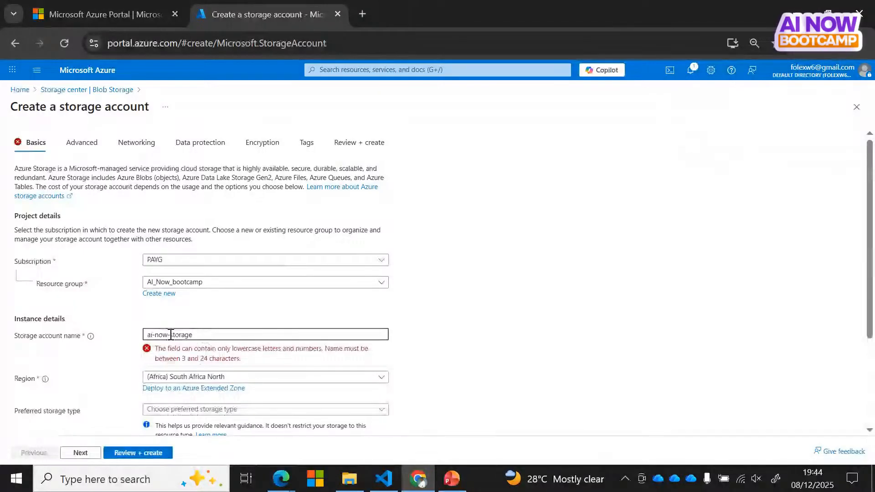
{"action": "key", "text": "BackSpace"}
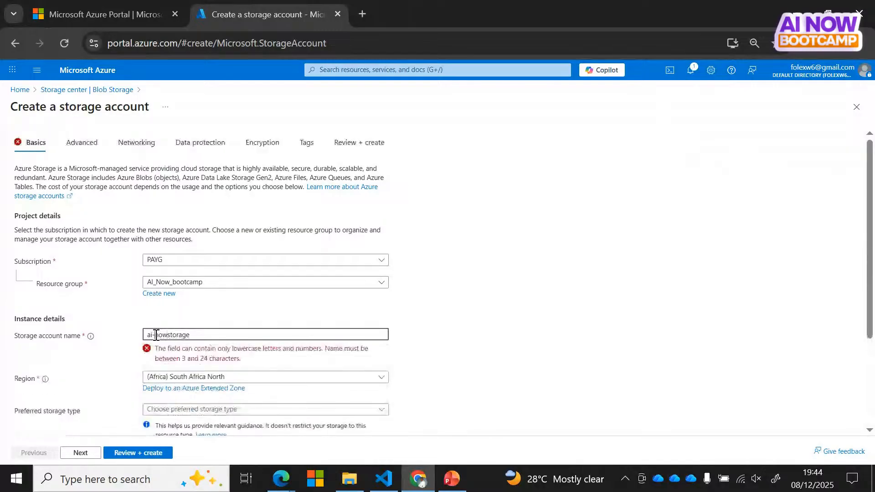
{"action": "key", "text": "BackSpace"}
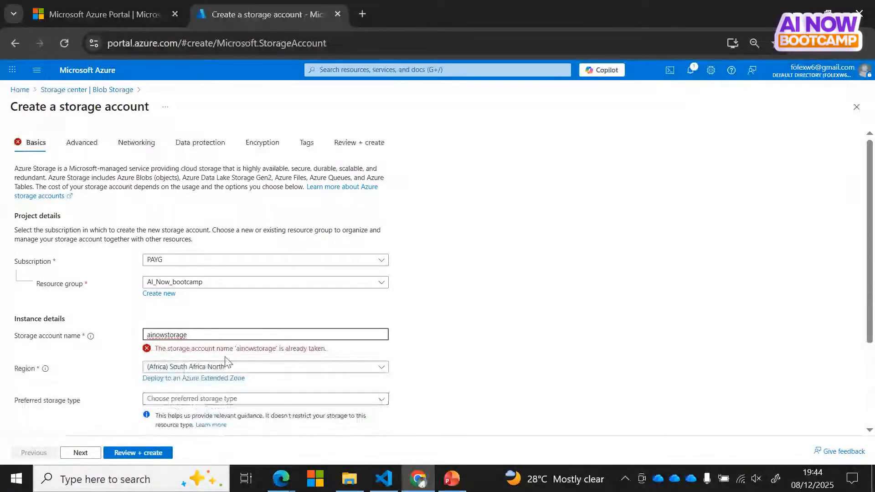
{"action": "type", "text": "s"}
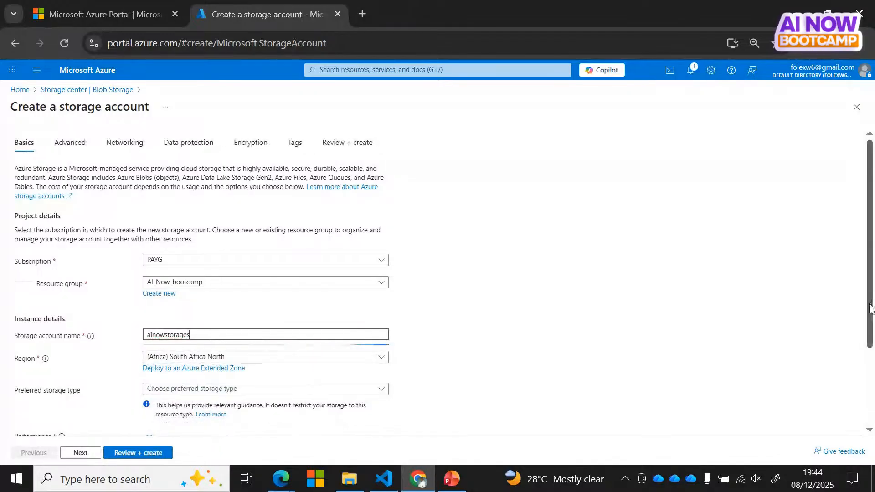
{"action": "scroll", "coordinate": [225, 297], "scroll_direction": "down", "scroll_amount": 3}
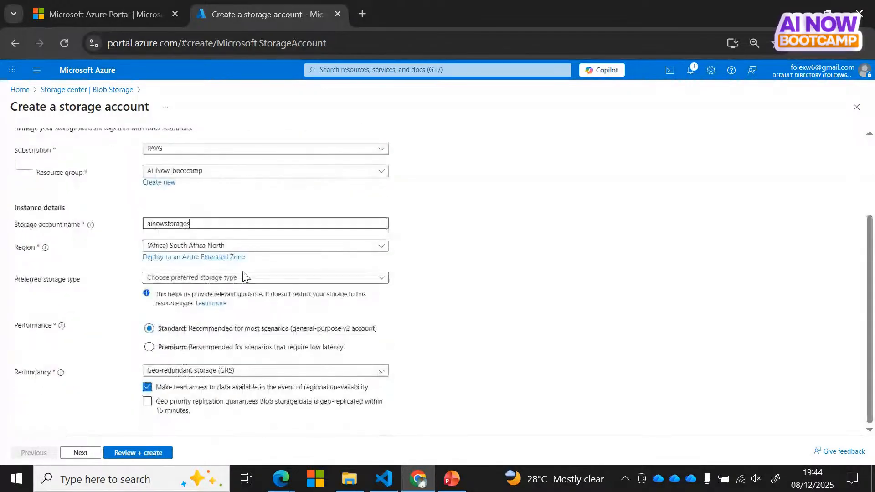
Step: Choose Azure Blob Storage or Data Lake Storage Gen 2 with Locally-redundant storage (LRS)
{"action": "left_click", "coordinate": [262, 279]}
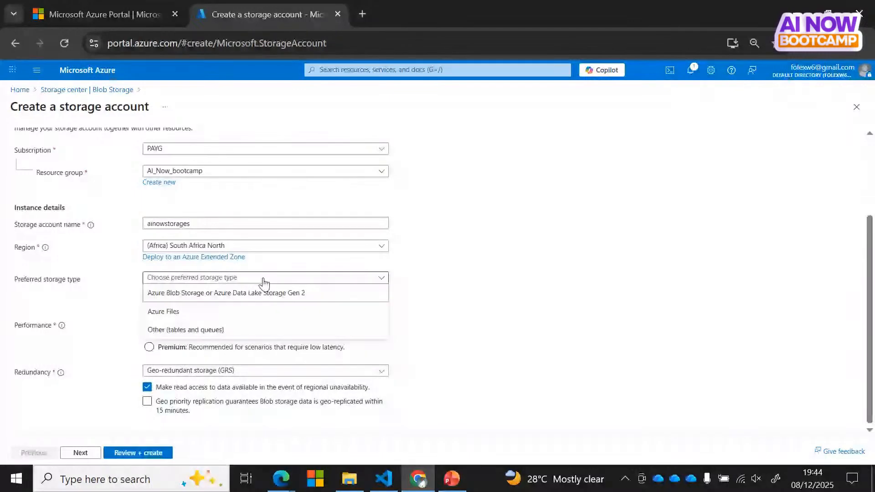
{"action": "left_click", "coordinate": [298, 294]}
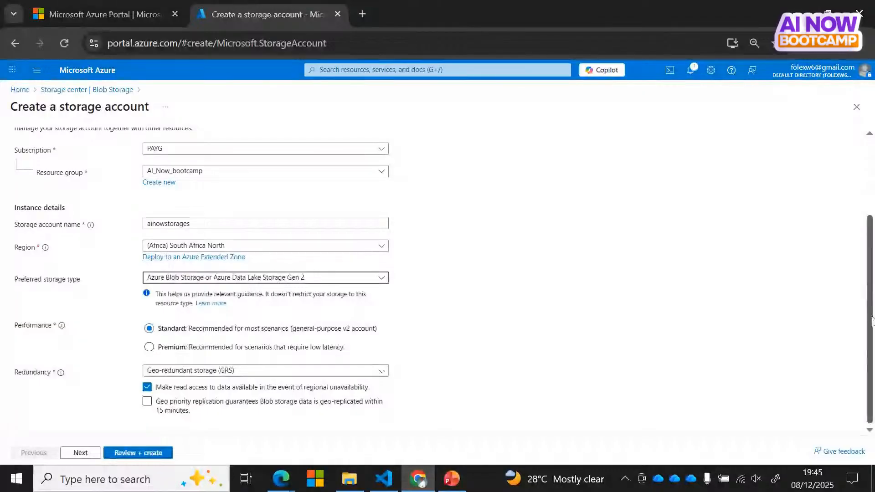
{"action": "left_click", "coordinate": [282, 370]}
{"action": "left_click", "coordinate": [195, 240]}
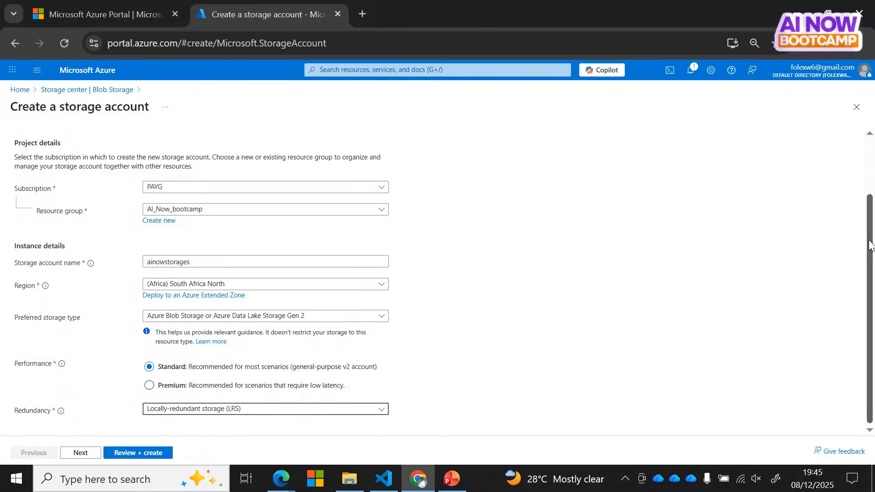
{"action": "left_click_drag", "start_coordinate": [870, 246], "coordinate": [870, 167]}
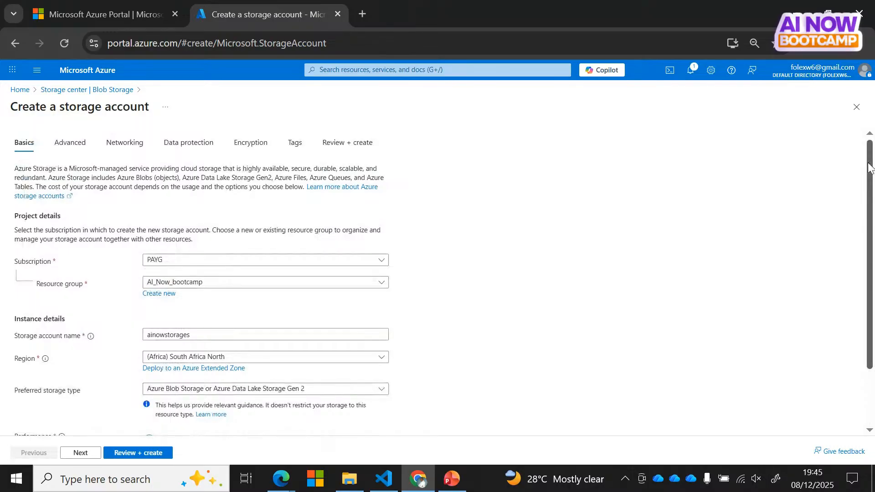
Step: Enable hierarchical namespace on the storage account's Advanced settings
{"action": "left_click", "coordinate": [70, 142]}
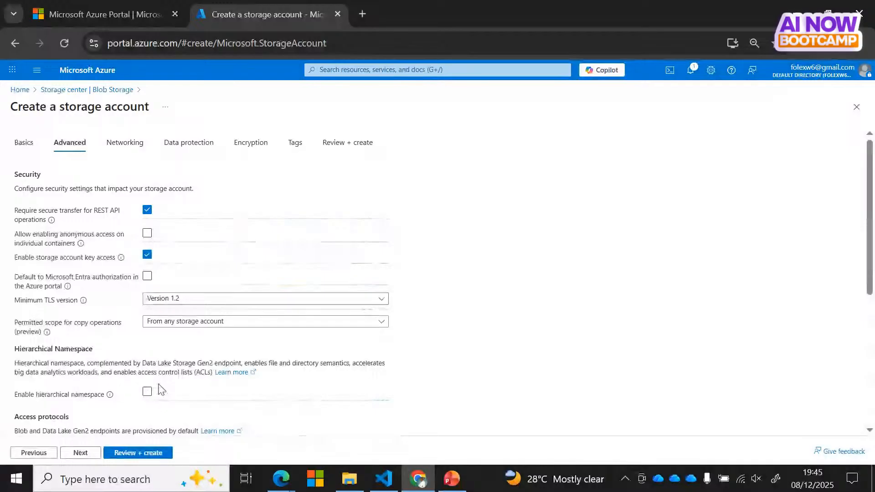
{"action": "left_click_drag", "start_coordinate": [871, 271], "coordinate": [870, 374]}
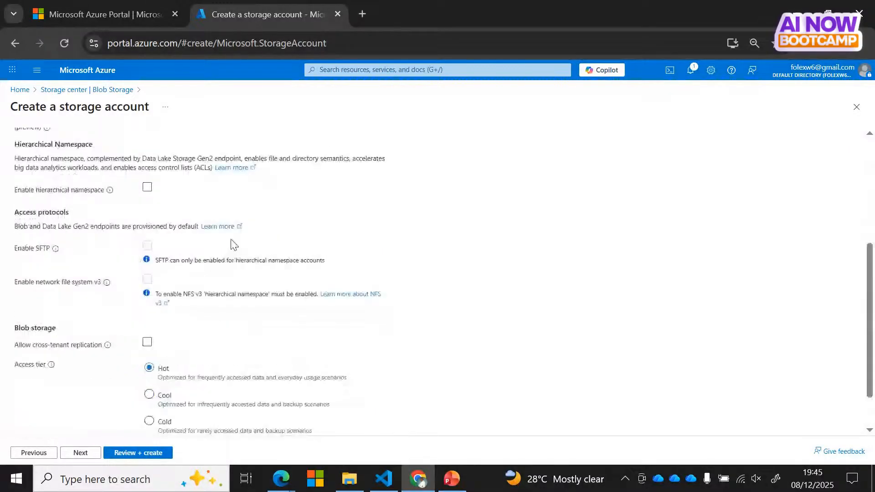
{"action": "left_click", "coordinate": [146, 189]}
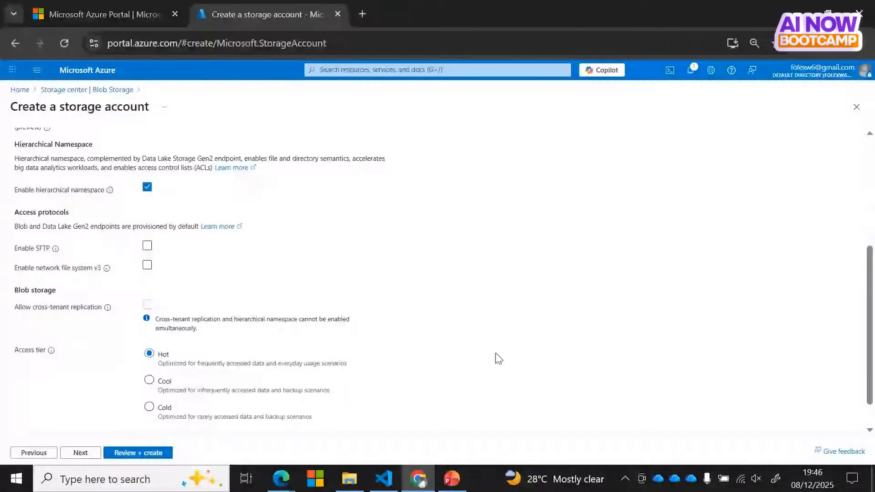
Step: Review the Networking settings, keeping public network access enabled from all networks
{"action": "scroll", "coordinate": [868, 316], "scroll_direction": "down", "scroll_amount": 1}
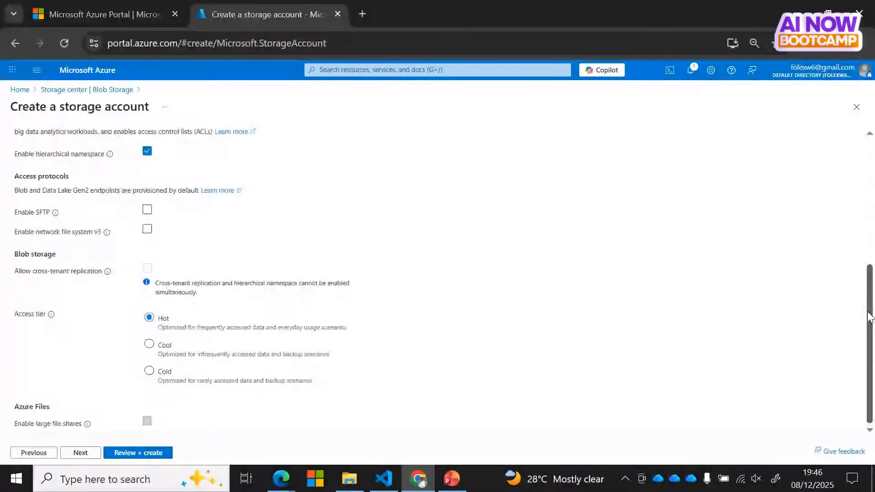
{"action": "left_click_drag", "start_coordinate": [869, 317], "coordinate": [854, 191]}
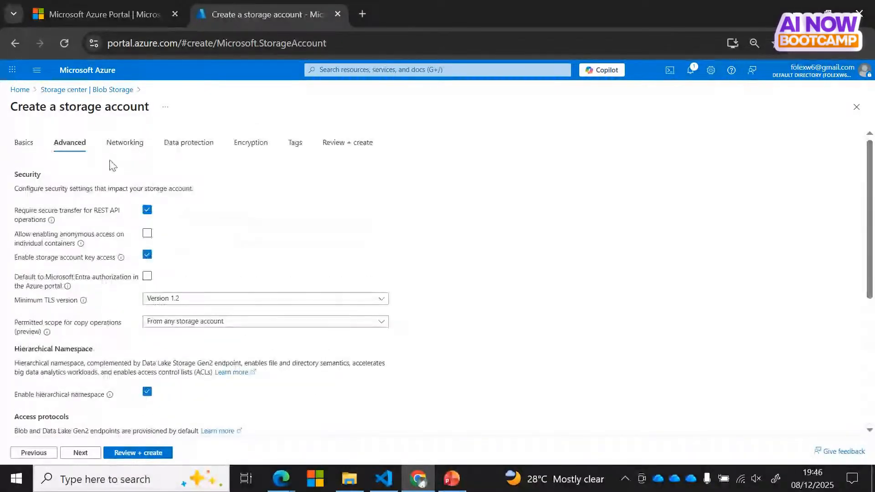
{"action": "left_click", "coordinate": [127, 143]}
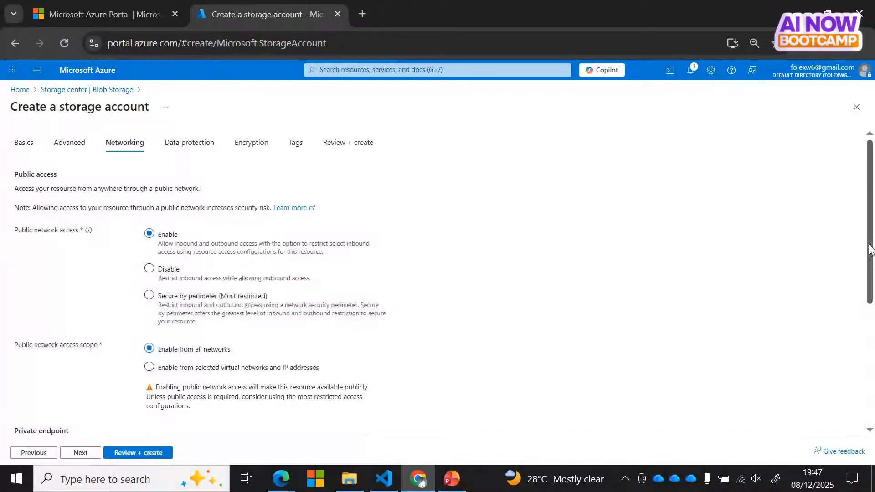
{"action": "left_click_drag", "start_coordinate": [871, 248], "coordinate": [873, 192]}
Step: Pass through Data protection and Encryption defaults to the validated Review + create summary
{"action": "scroll", "coordinate": [872, 320], "scroll_direction": "up", "scroll_amount": 1}
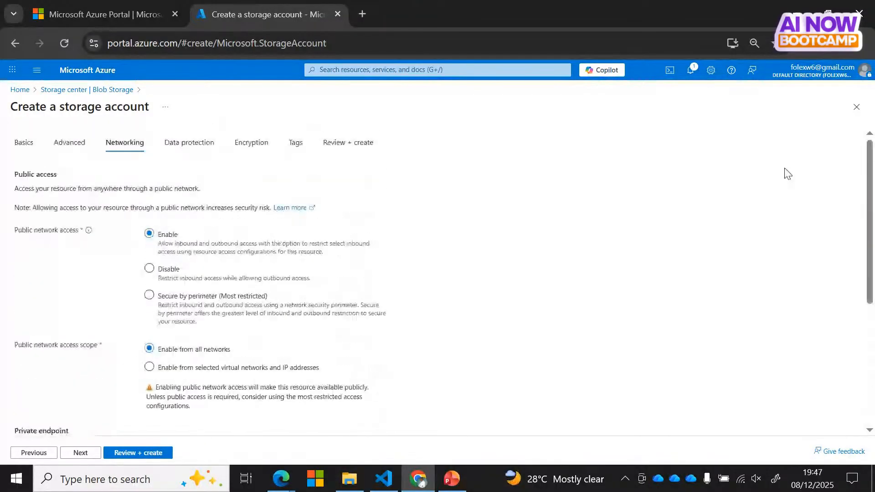
{"action": "left_click", "coordinate": [183, 143]}
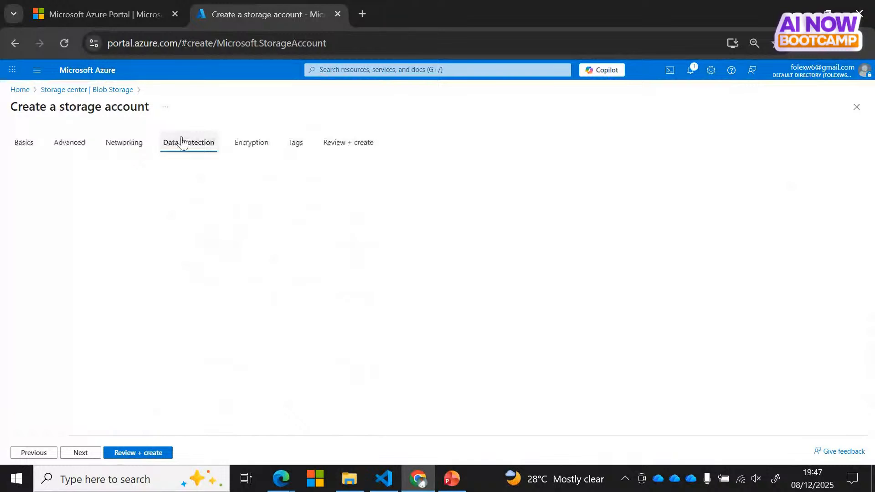
{"action": "left_click", "coordinate": [251, 144]}
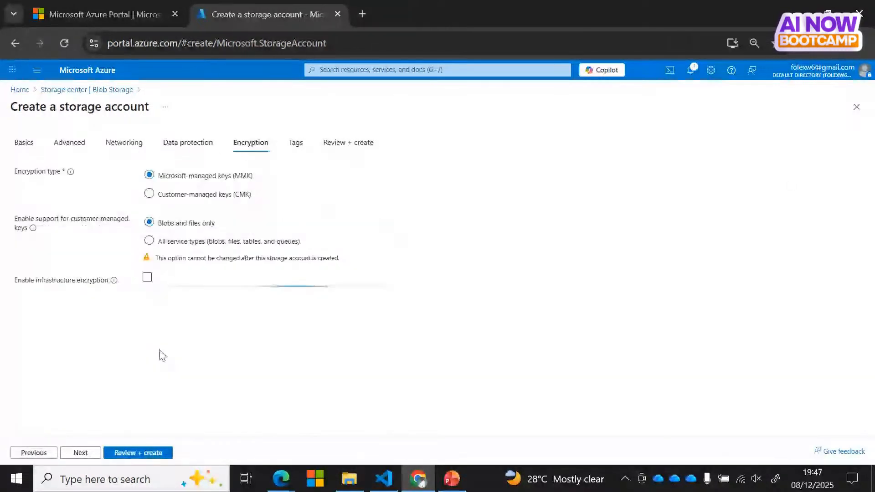
{"action": "left_click", "coordinate": [122, 454]}
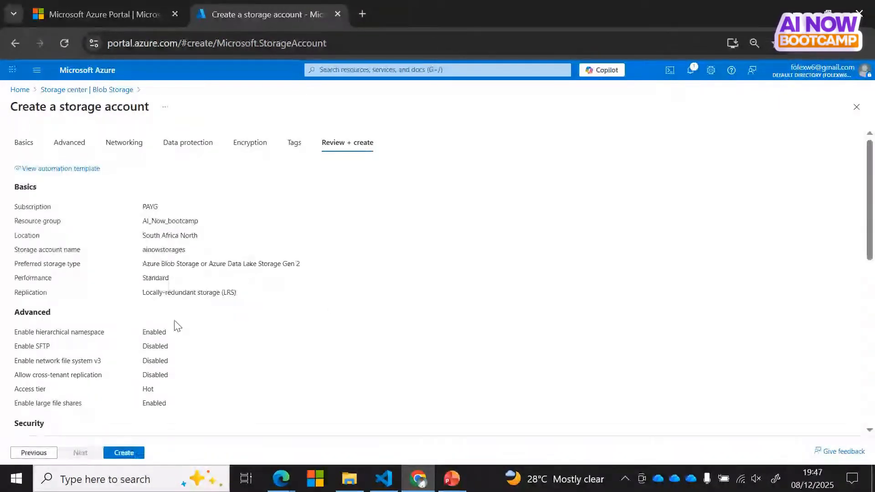
Step: Create the ainowstorages storage account in AI_Now_bootcamp and wait for deployment
{"action": "left_click", "coordinate": [125, 457]}
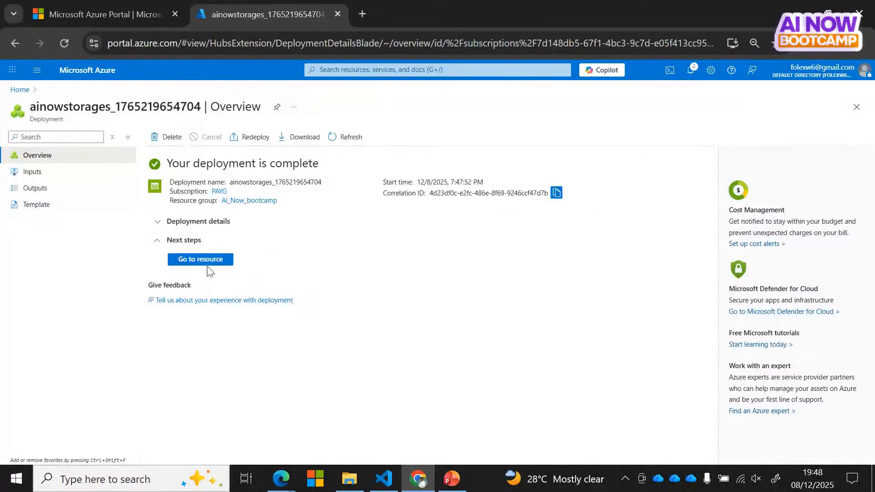
Step: Open the new ainowstorages account's Containers list and begin adding a new container
{"action": "left_click", "coordinate": [192, 261]}
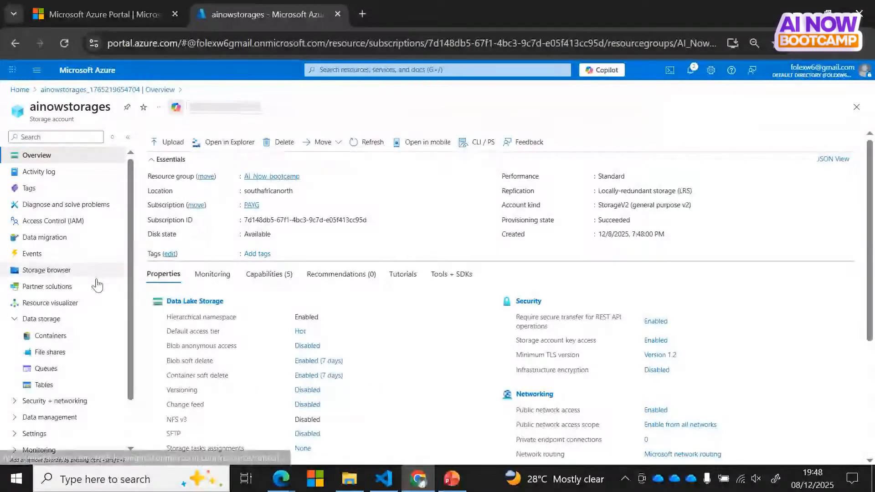
{"action": "left_click", "coordinate": [46, 336]}
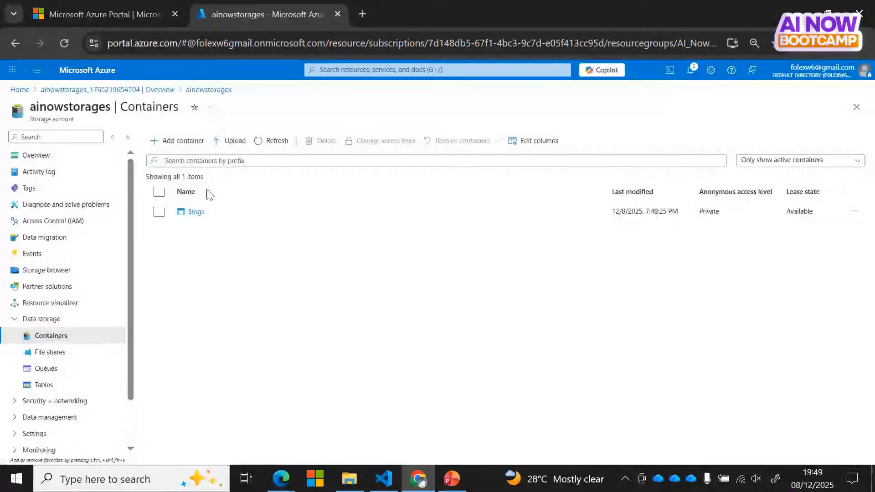
{"action": "left_click", "coordinate": [182, 140]}
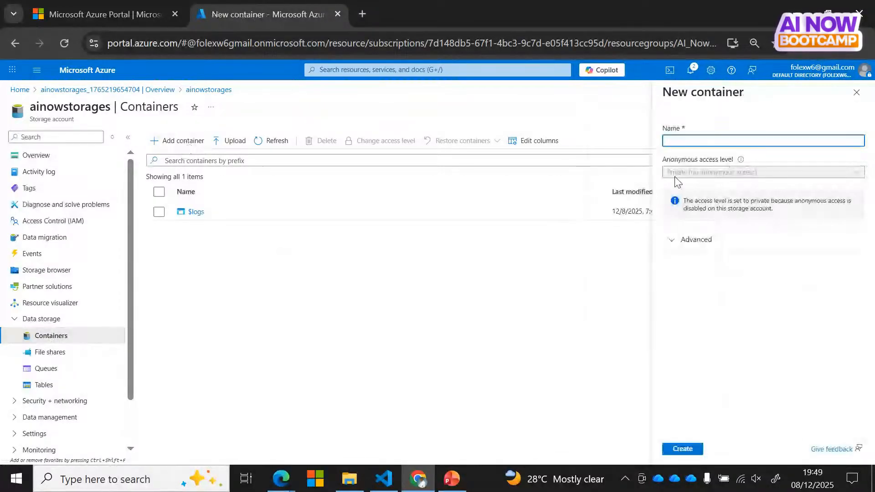
Step: Enter the container name Ai-now-container, then start correcting it to lowercase with underscores
{"action": "left_click", "coordinate": [685, 139]}
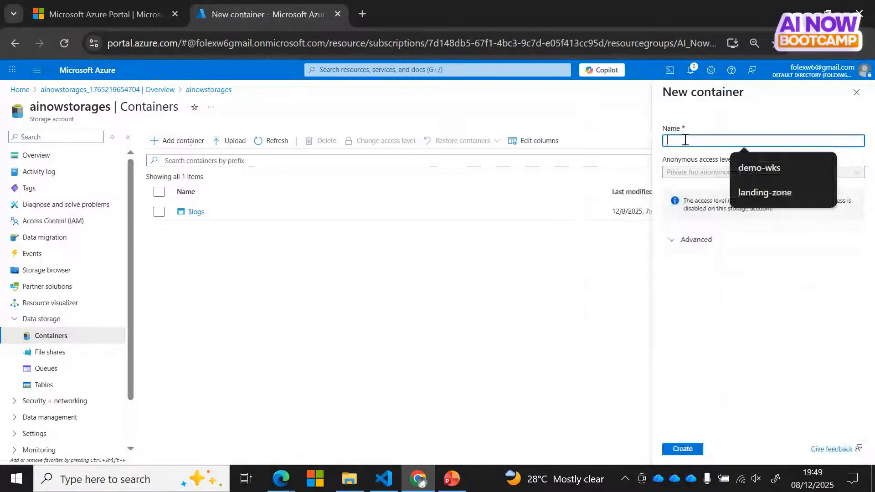
{"action": "type", "text": "A"}
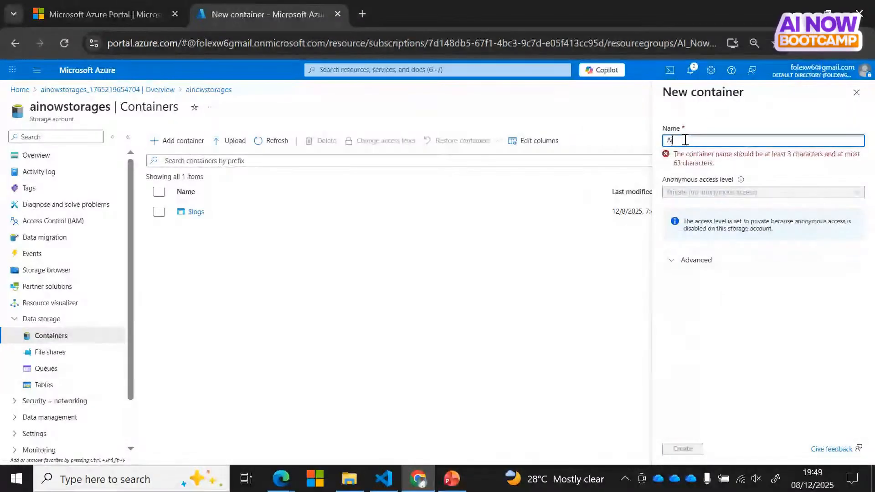
{"action": "type", "text": "i-"}
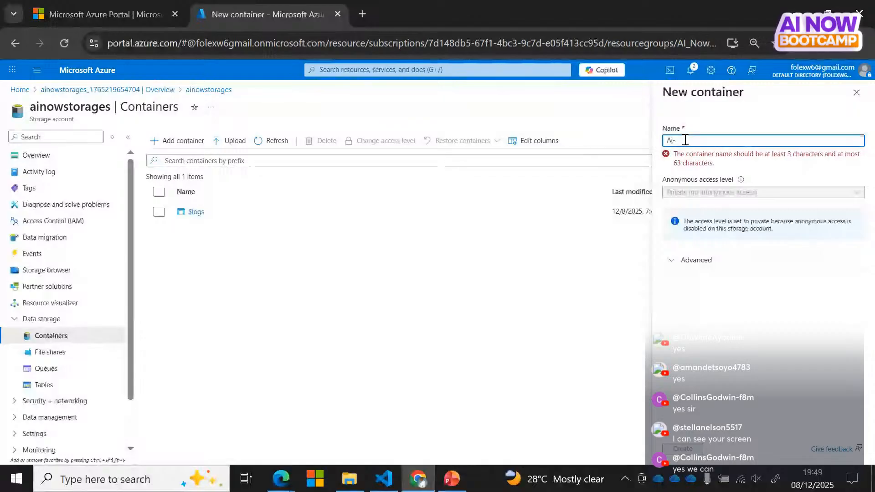
{"action": "type", "text": "now-co"}
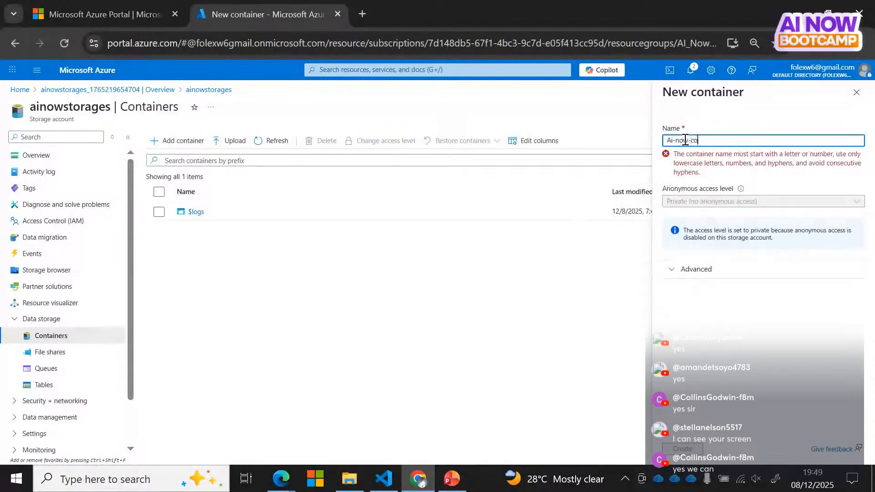
{"action": "type", "text": "ntainer"}
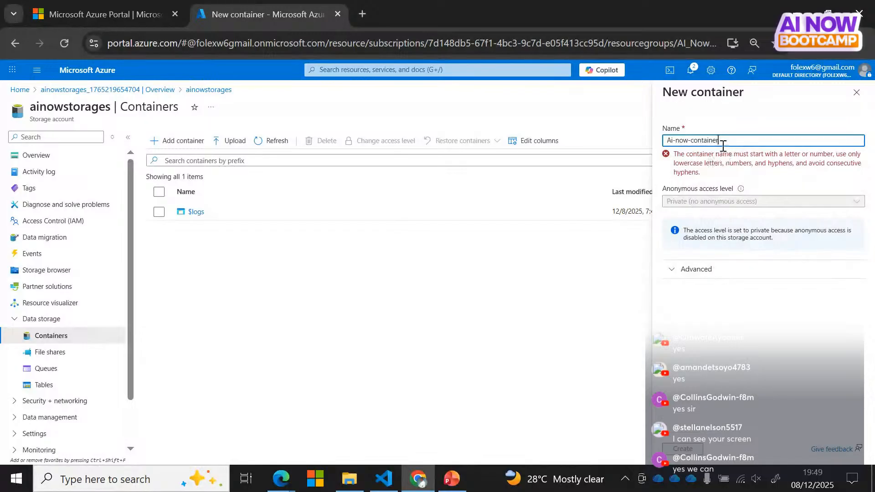
{"action": "left_click", "coordinate": [692, 140]}
{"action": "key", "text": "BackSpace"}
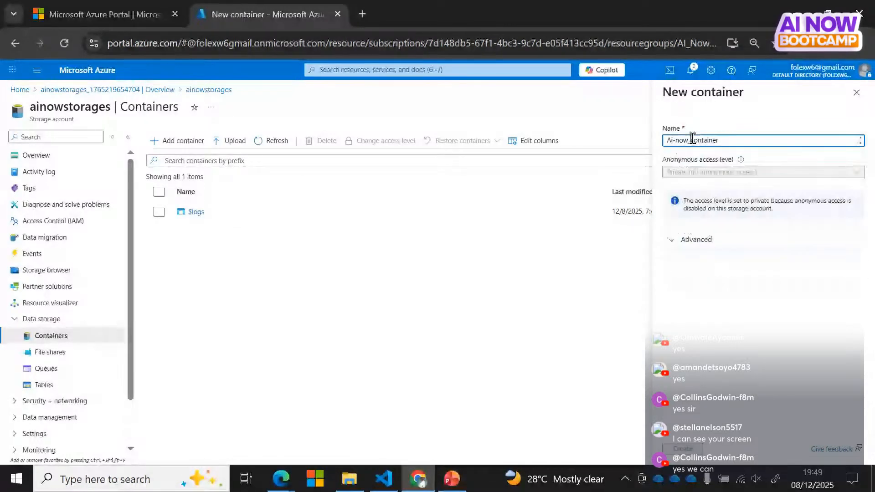
{"action": "type", "text": "_now"}
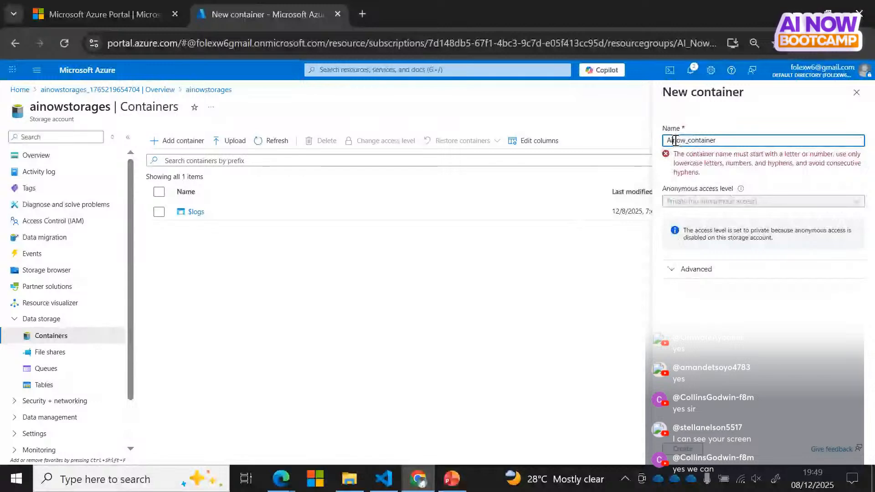
{"action": "type", "text": "_"}
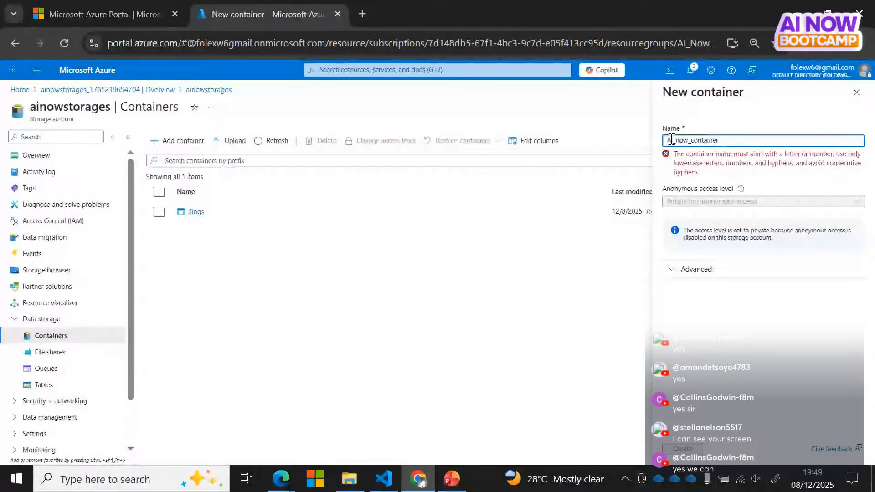
{"action": "left_click", "coordinate": [672, 140]}
{"action": "key", "text": "BackSpace"}
{"action": "type", "text": "ai"}
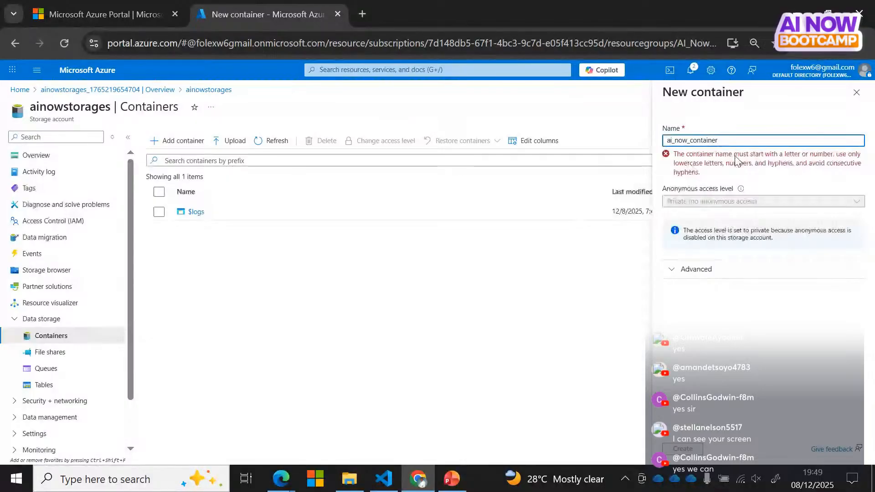
Step: Fix the name to ai-now-container, create the container and open it
{"action": "left_click", "coordinate": [692, 144]}
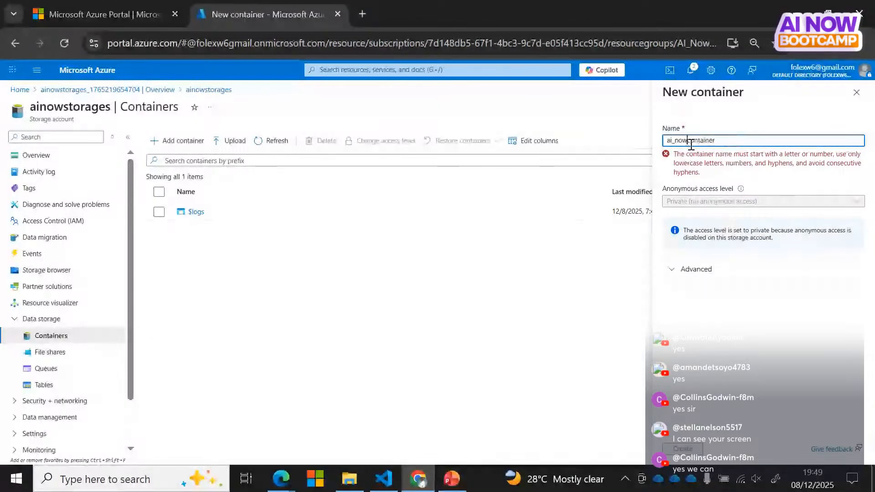
{"action": "key", "text": "Delete"}
{"action": "type", "text": "-"}
{"action": "left_click", "coordinate": [677, 142]}
{"action": "key", "text": "BackSpace"}
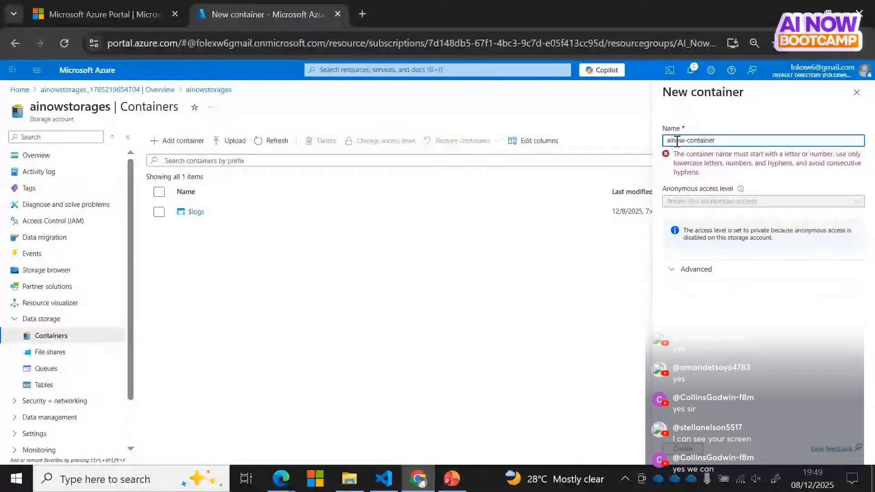
{"action": "type", "text": "-"}
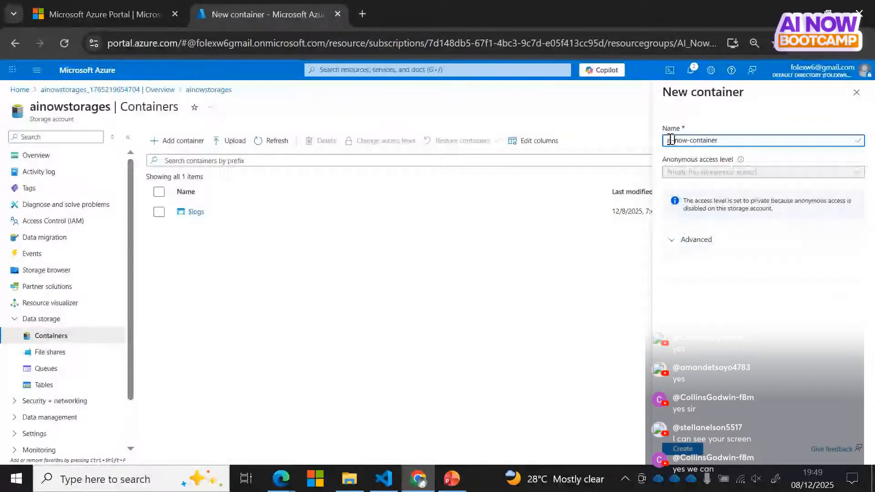
{"action": "left_click", "coordinate": [690, 451]}
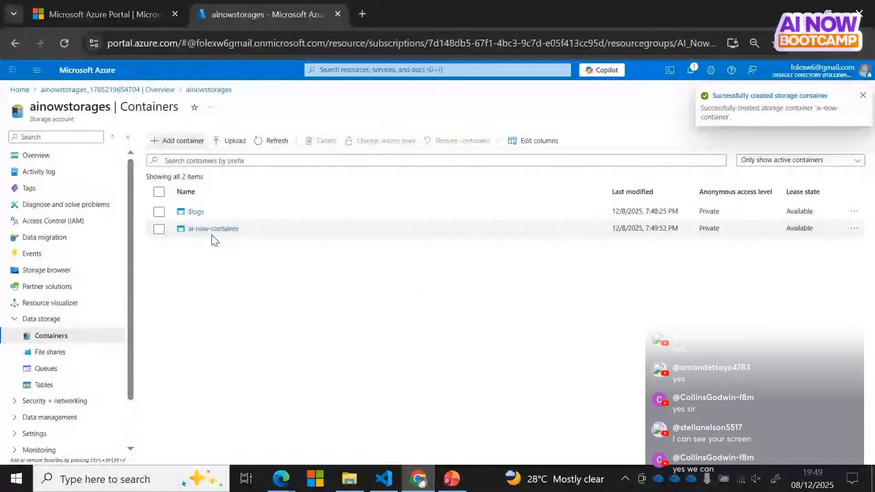
{"action": "left_click", "coordinate": [214, 229]}
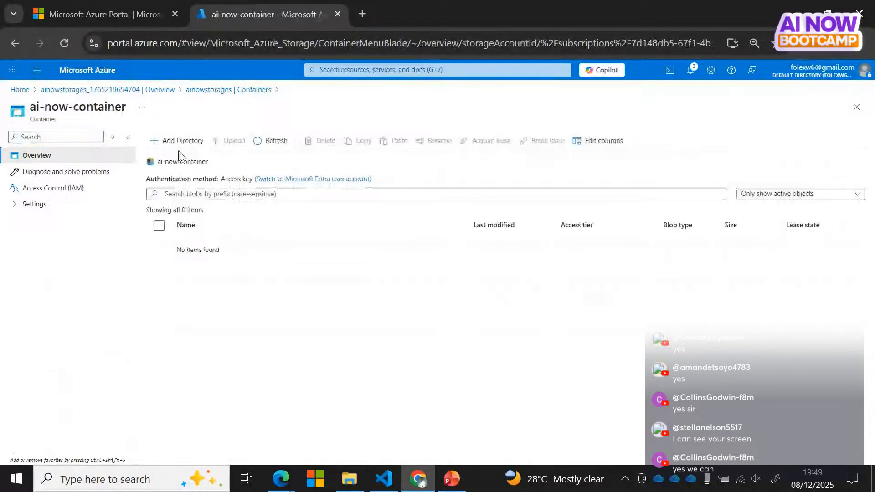
Step: Add a directory named landing-zone to ai-now-container and open it
{"action": "left_click", "coordinate": [178, 142]}
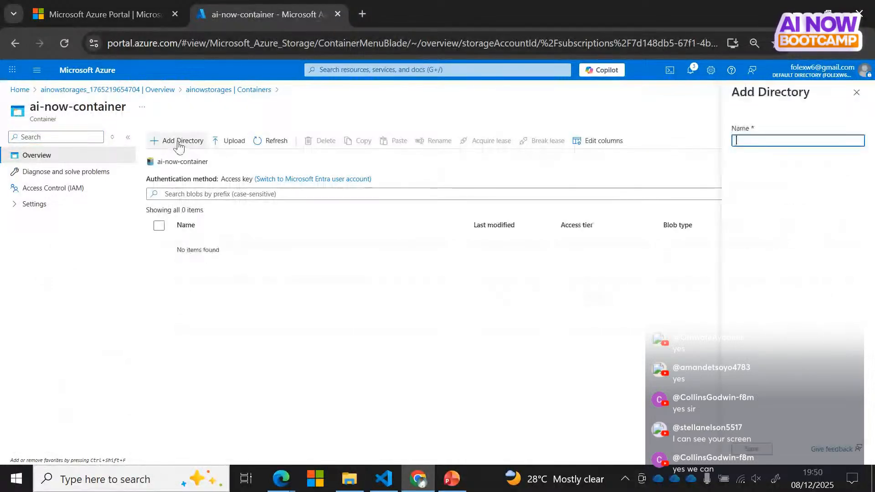
{"action": "left_click", "coordinate": [750, 144]}
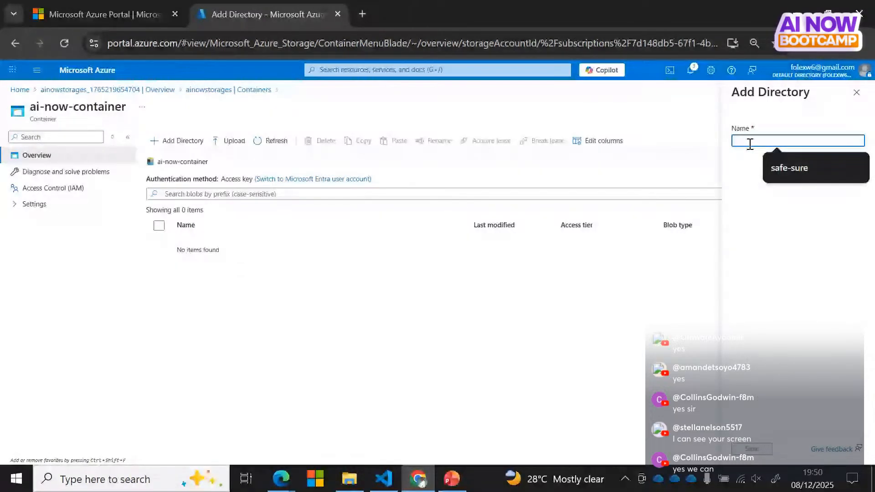
{"action": "type", "text": "Bro"}
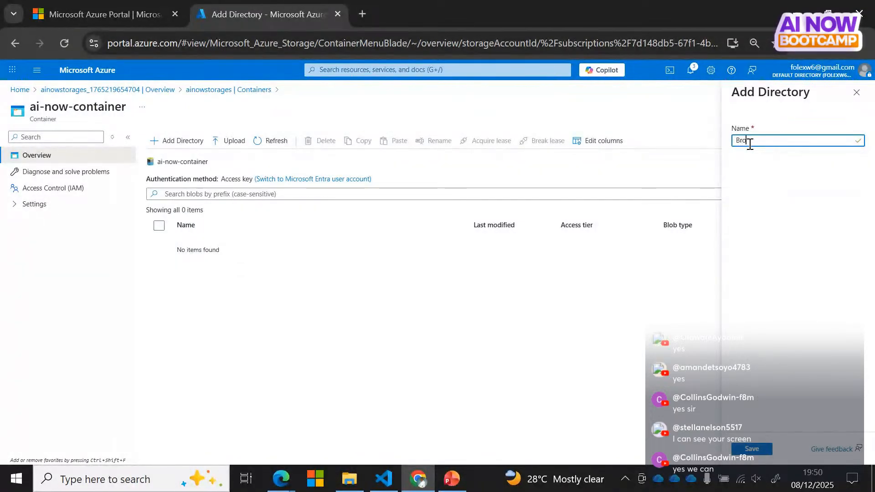
{"action": "key", "text": "BackSpace"}
{"action": "key", "text": "BackSpace"}
{"action": "key", "text": "BackSpace"}
{"action": "type", "text": "landing-zone"}
{"action": "key", "text": "Return"}
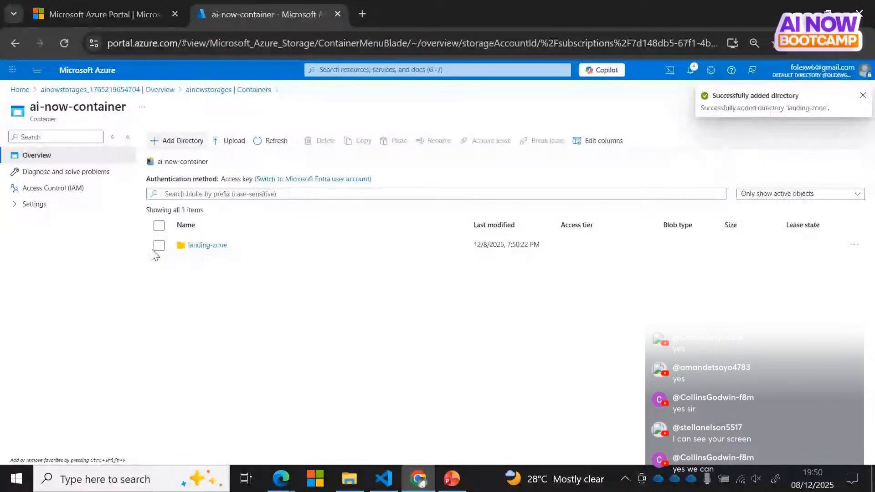
{"action": "left_click", "coordinate": [207, 246]}
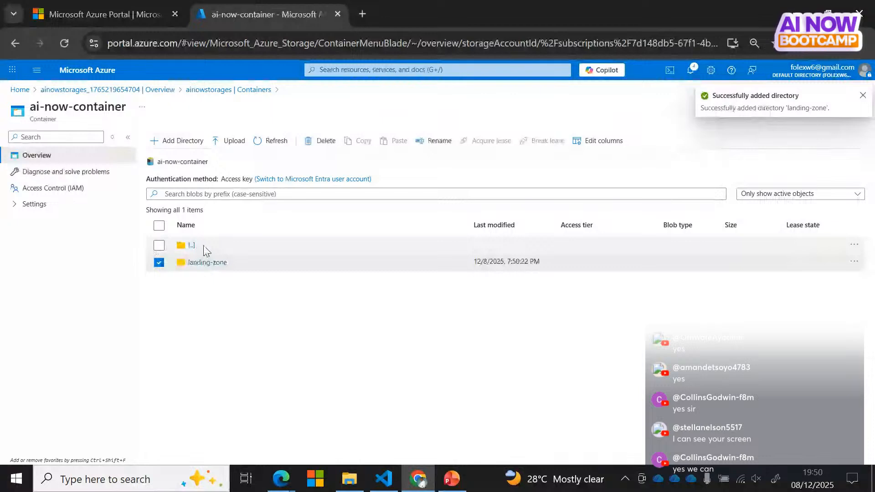
Step: Start an upload into landing-zone and browse the computer for files
{"action": "left_click", "coordinate": [231, 139]}
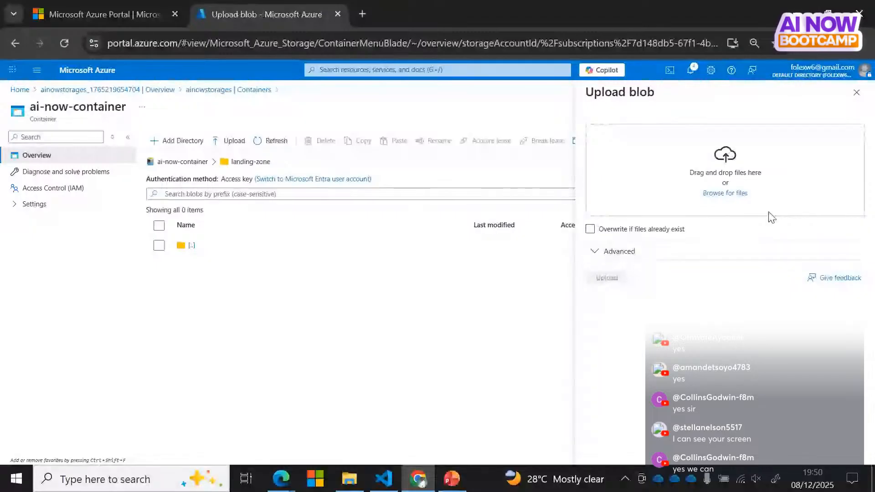
{"action": "left_click", "coordinate": [744, 195]}
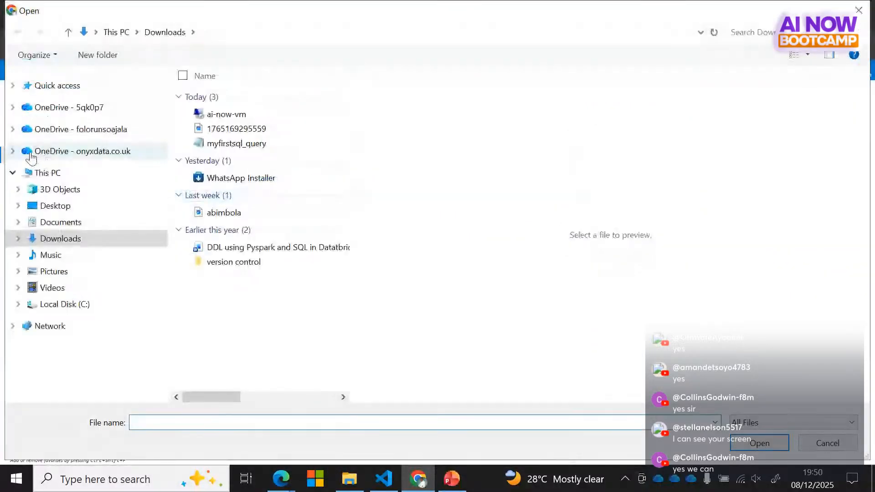
Step: Navigate to OneDrive > project > CLoudLitics Hub > Azure workshop > free workshop > Dataset > ADLS_Data
{"action": "left_click", "coordinate": [50, 134]}
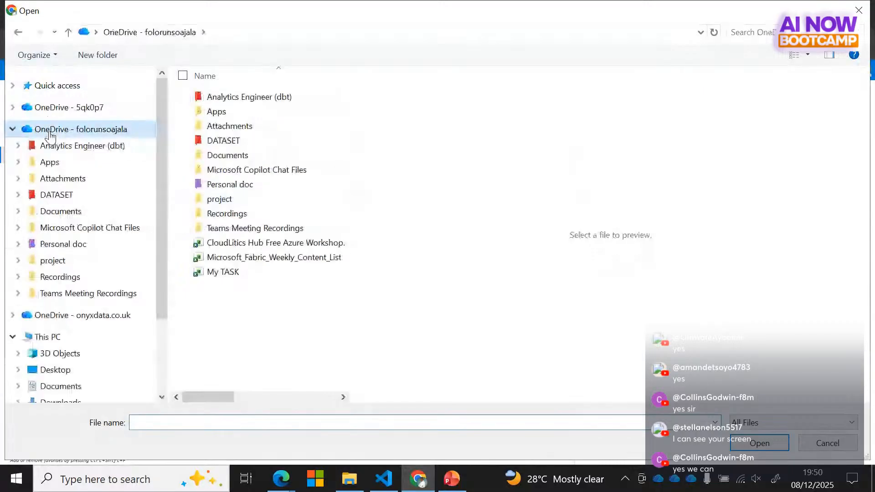
{"action": "left_click", "coordinate": [226, 199]}
{"action": "double_click", "coordinate": [226, 199]}
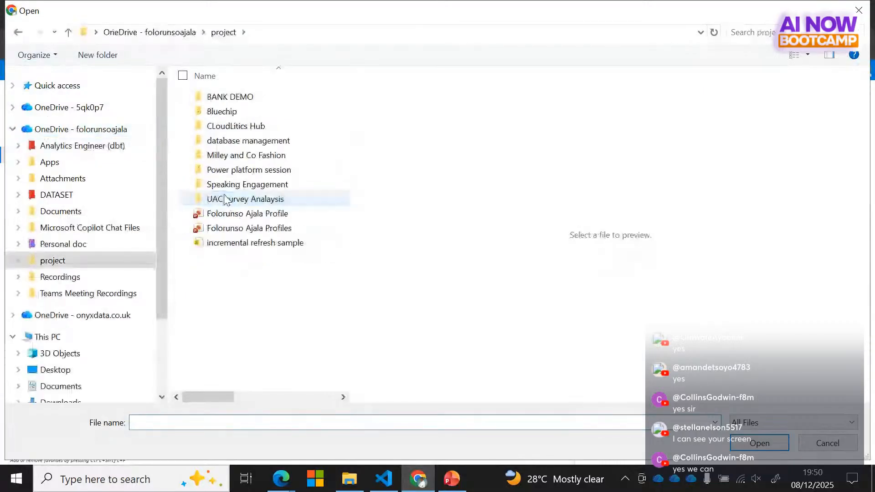
{"action": "double_click", "coordinate": [225, 127]}
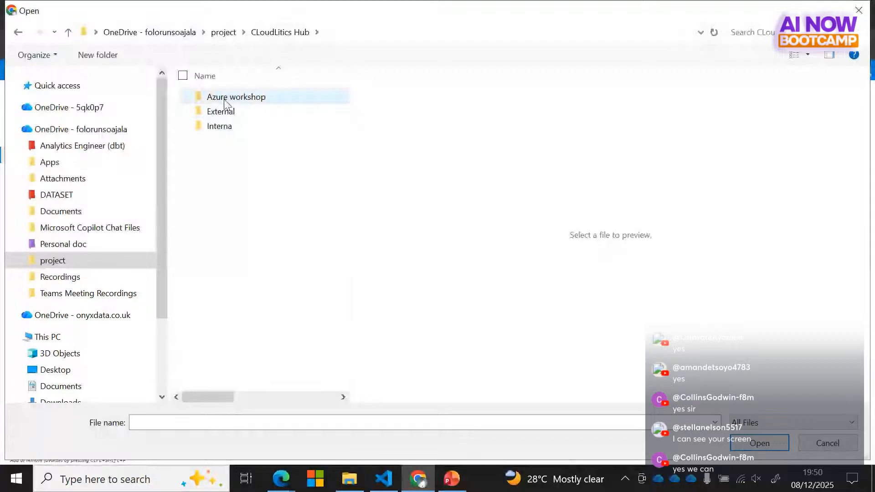
{"action": "double_click", "coordinate": [225, 101]}
{"action": "double_click", "coordinate": [235, 111]}
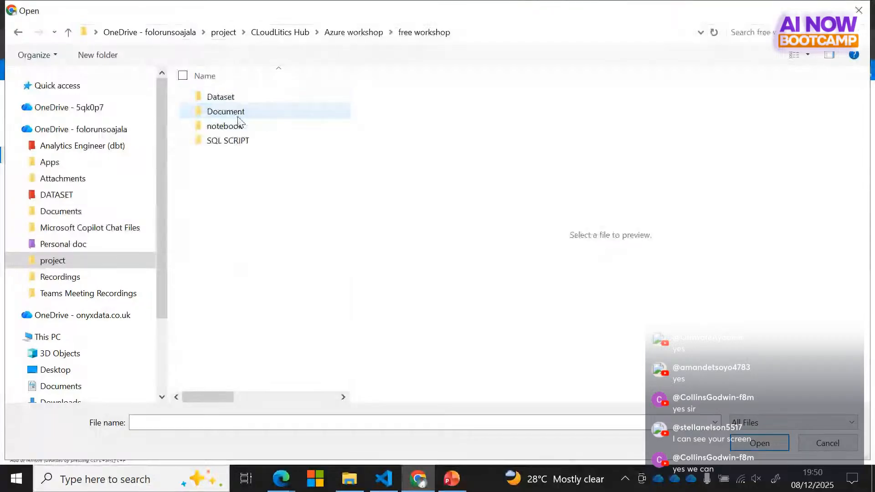
{"action": "double_click", "coordinate": [222, 98]}
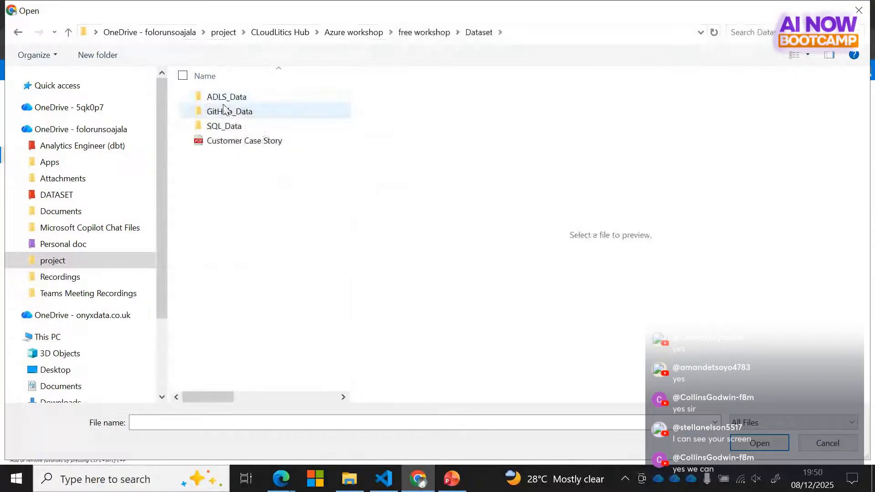
{"action": "double_click", "coordinate": [222, 98]}
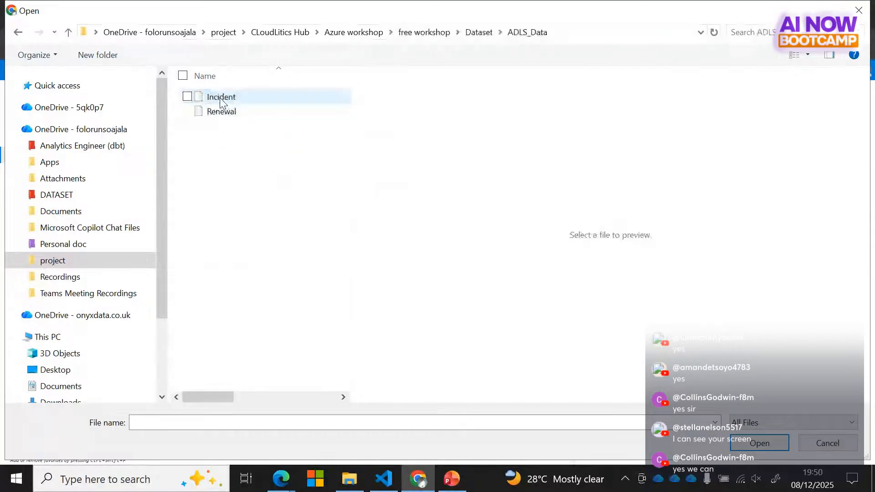
Step: Select the Incident and Renewal files and upload them into landing-zone
{"action": "left_click", "coordinate": [187, 97]}
{"action": "left_click", "coordinate": [183, 76]}
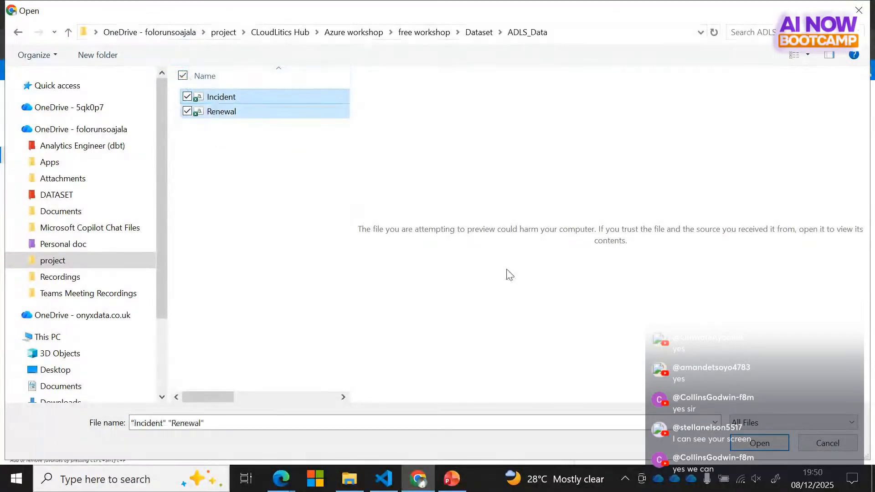
{"action": "left_click", "coordinate": [751, 443]}
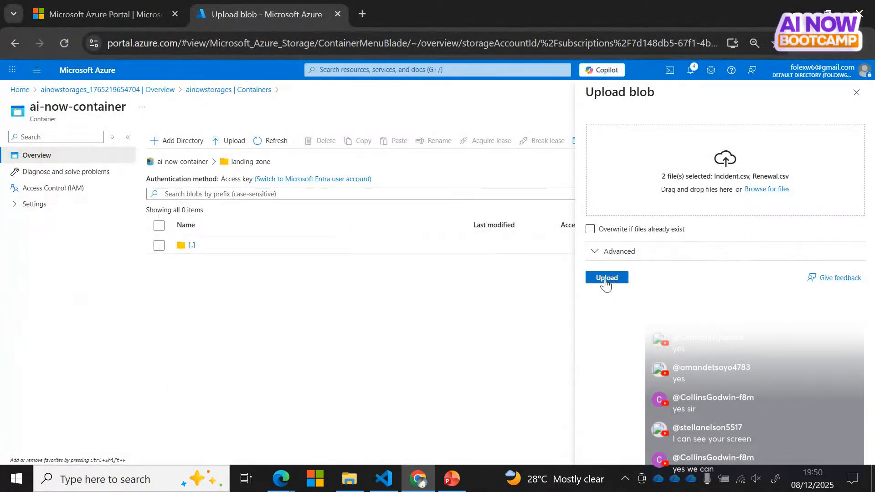
{"action": "left_click", "coordinate": [607, 279]}
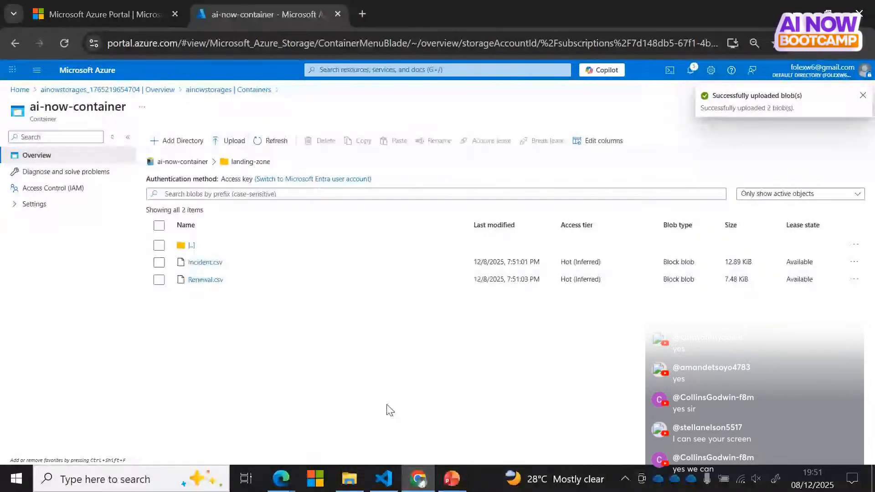
Step: Open Incident.csv in the editor to view its rows, then close it
{"action": "left_click", "coordinate": [863, 96]}
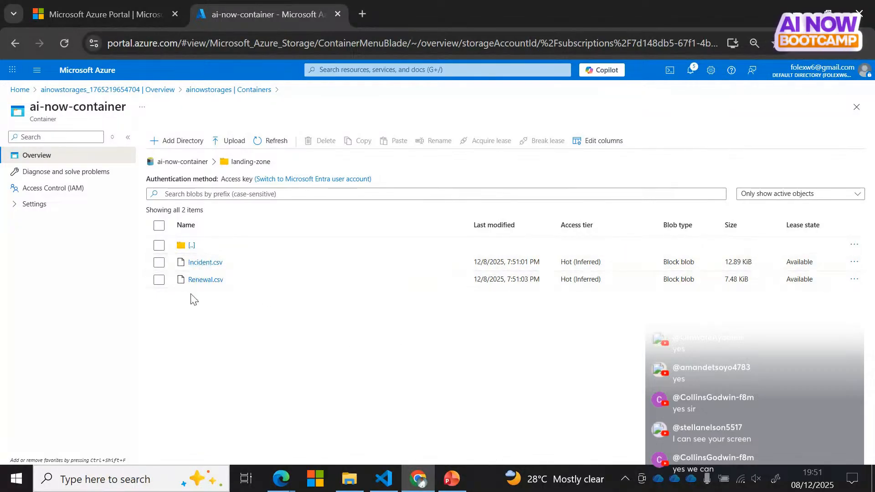
{"action": "left_click", "coordinate": [196, 266]}
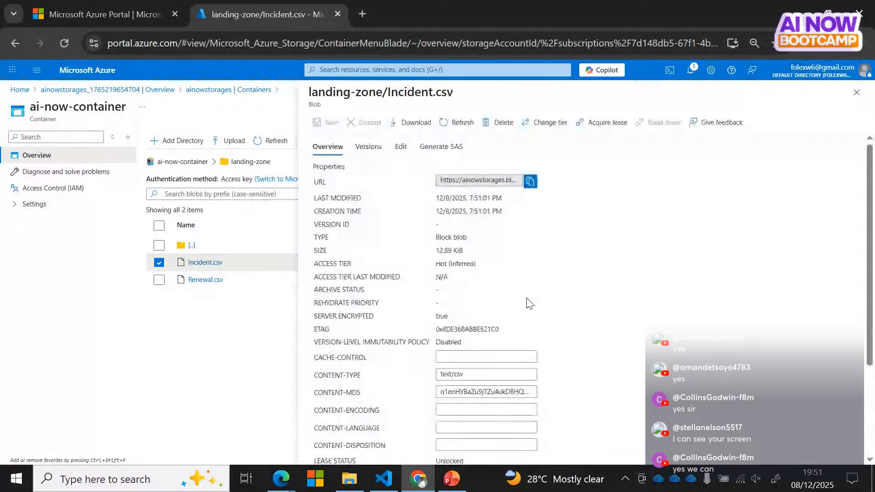
{"action": "left_click", "coordinate": [401, 148]}
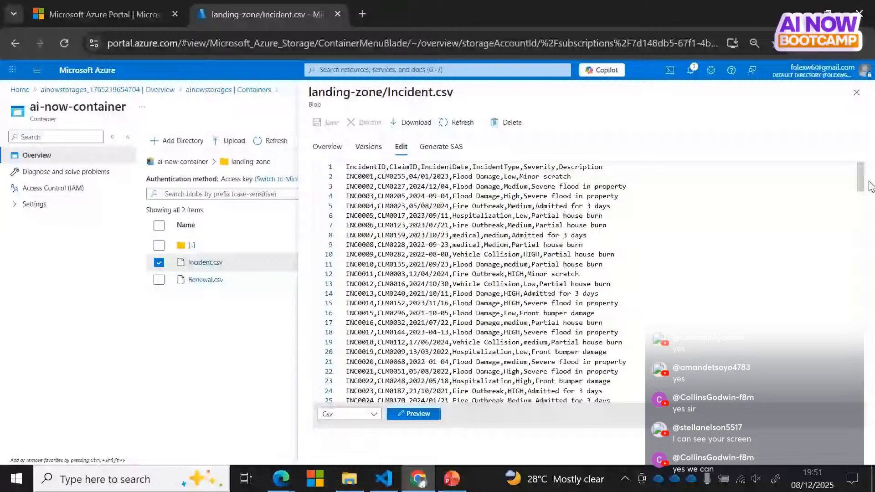
{"action": "left_click_drag", "start_coordinate": [869, 185], "coordinate": [861, 164]}
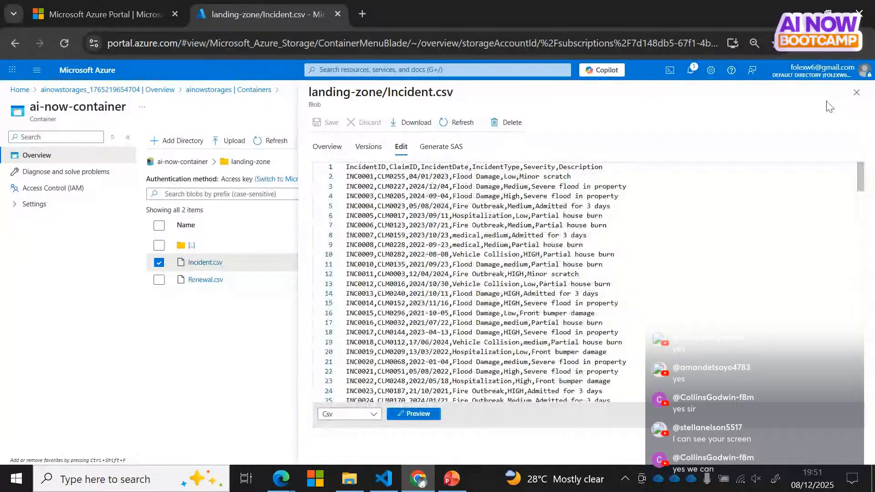
{"action": "left_click", "coordinate": [856, 92]}
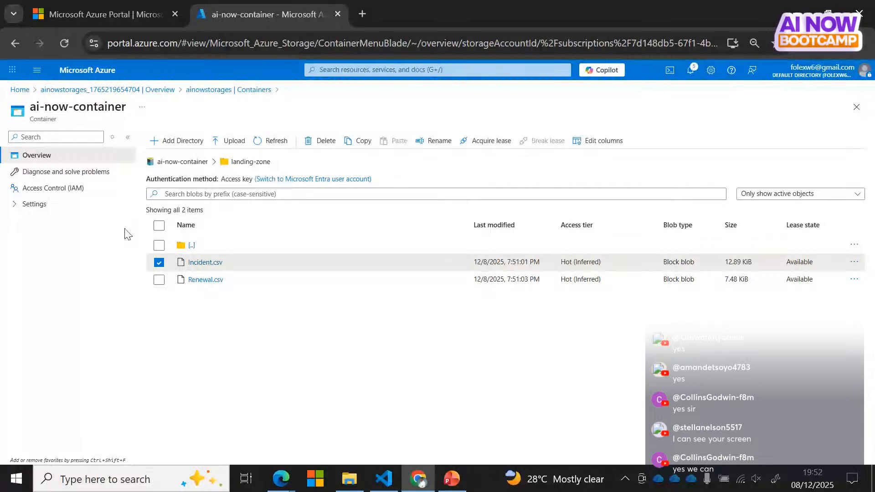
Step: Highlight the Incident.csv and Renewal.csv rows, then return to the ainowstorages containers list
{"action": "left_click_drag", "start_coordinate": [188, 262], "coordinate": [141, 332]}
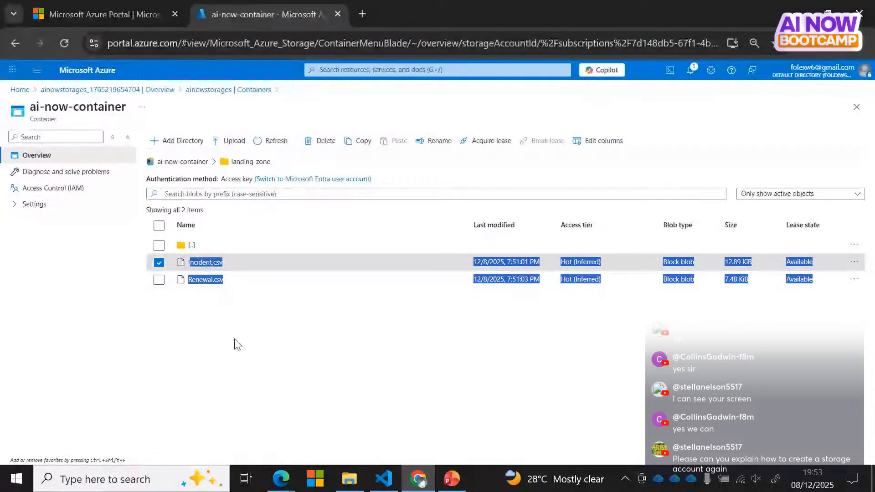
{"action": "left_click", "coordinate": [237, 344]}
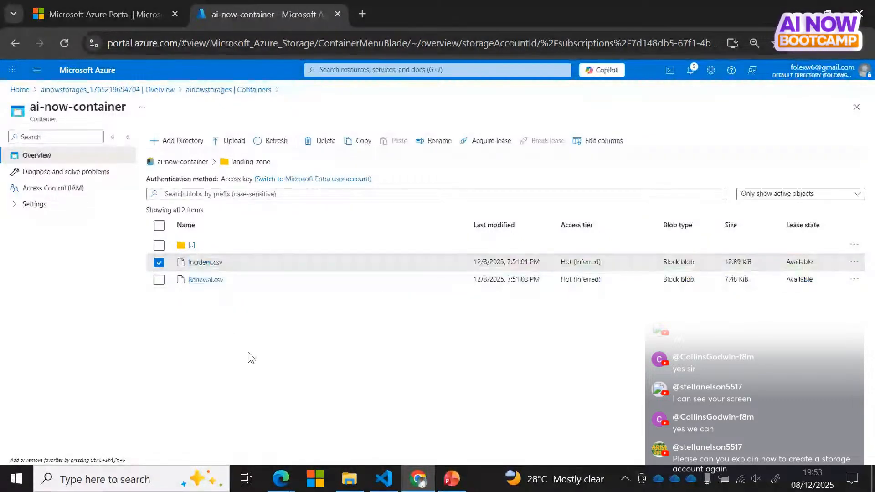
{"action": "left_click", "coordinate": [203, 93]}
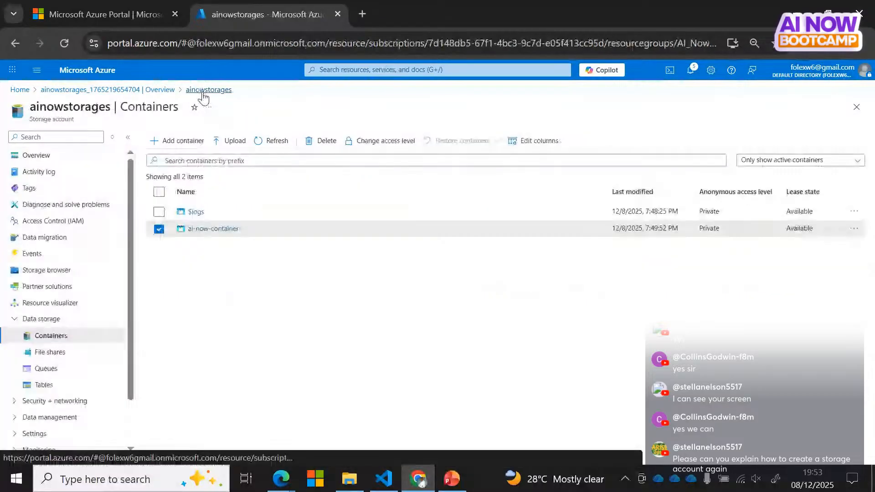
Step: From the Home page, search 'storage' and open the Storage accounts list
{"action": "left_click", "coordinate": [22, 93]}
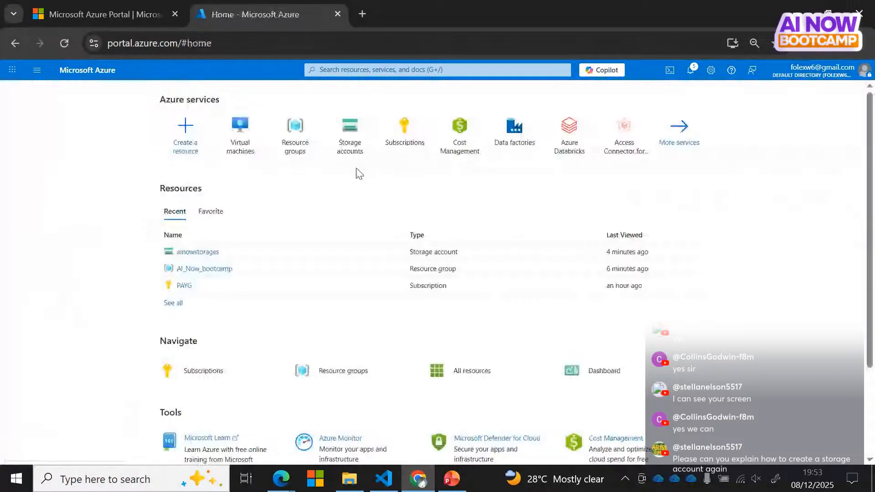
{"action": "left_click", "coordinate": [369, 70]}
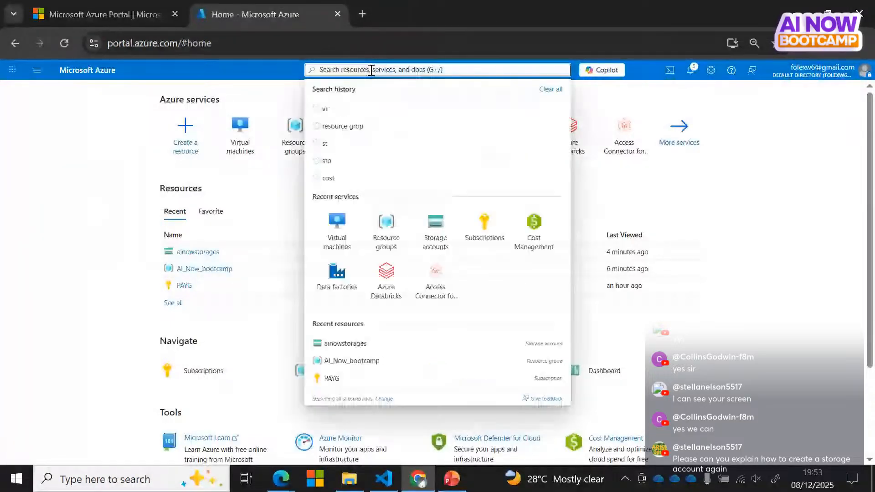
{"action": "type", "text": "st"}
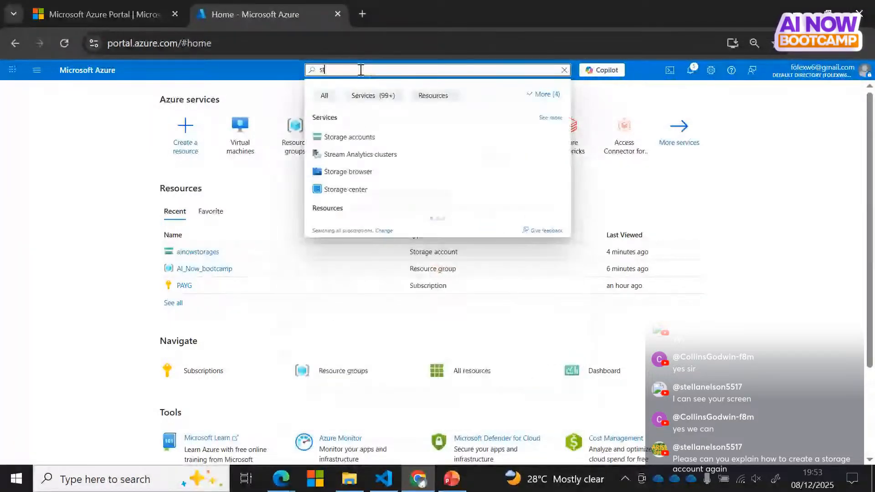
{"action": "type", "text": "orage"}
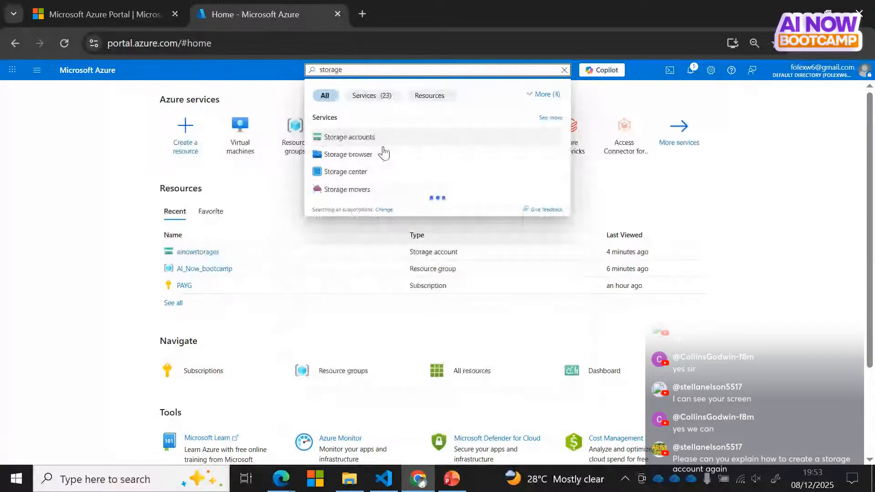
{"action": "left_click", "coordinate": [383, 146]}
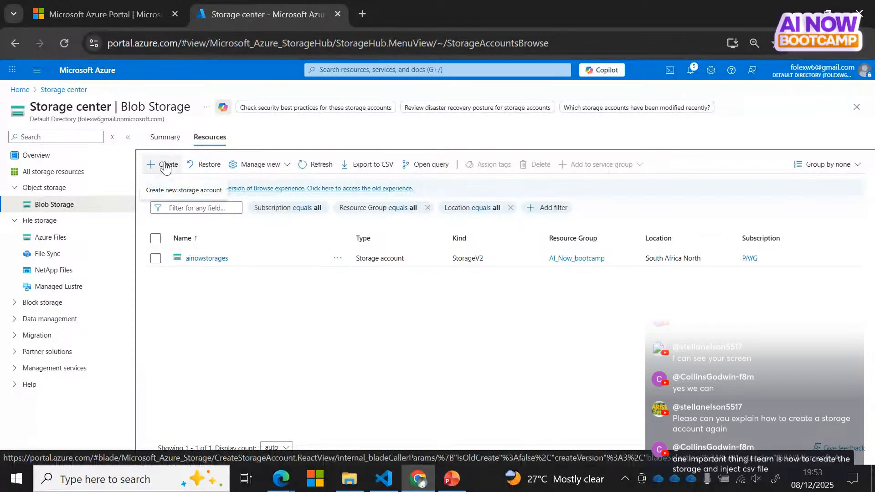
Step: Start a new storage account named stellastorageaccounts
{"action": "left_click", "coordinate": [163, 168]}
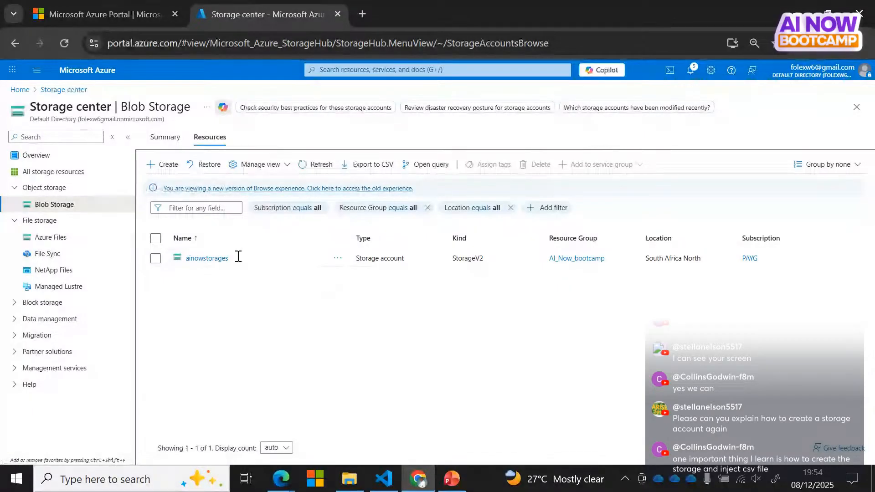
{"action": "left_click", "coordinate": [157, 165]}
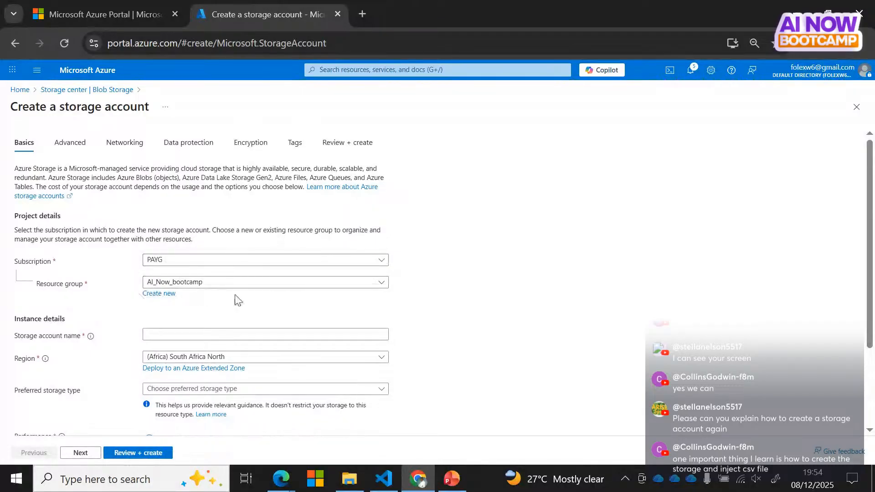
{"action": "left_click", "coordinate": [158, 336]}
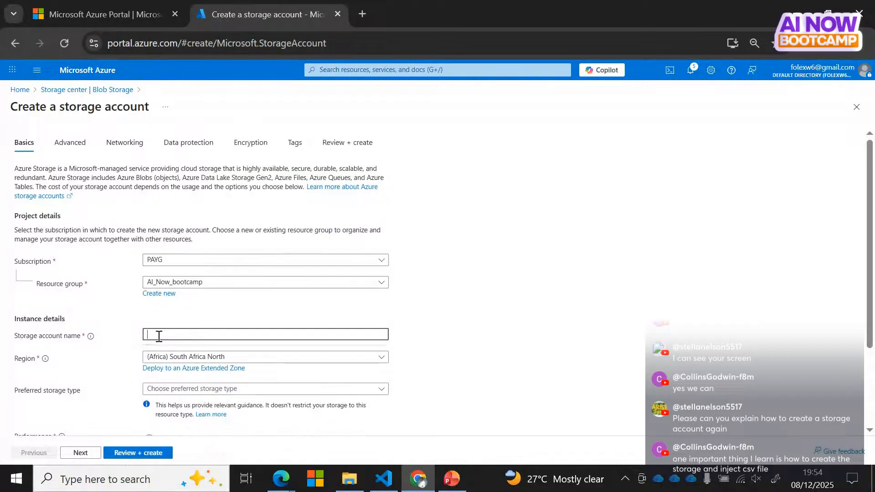
{"action": "type", "text": "stellastorageaccount"}
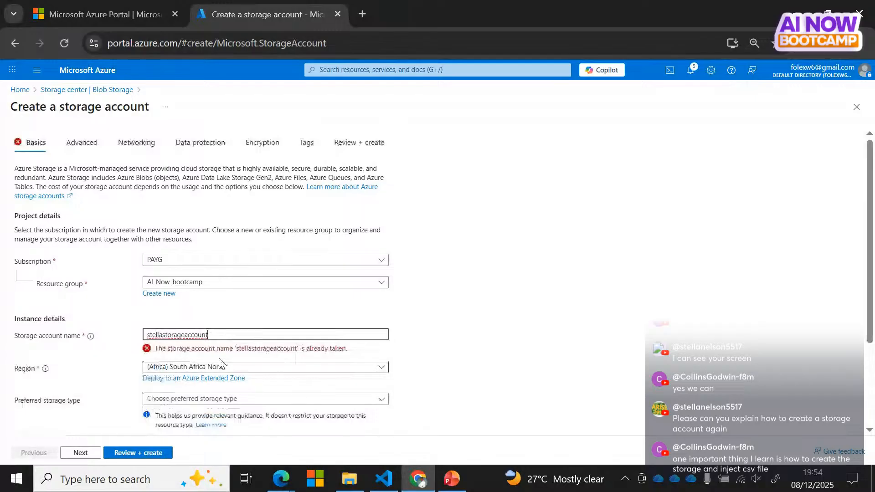
{"action": "type", "text": "s"}
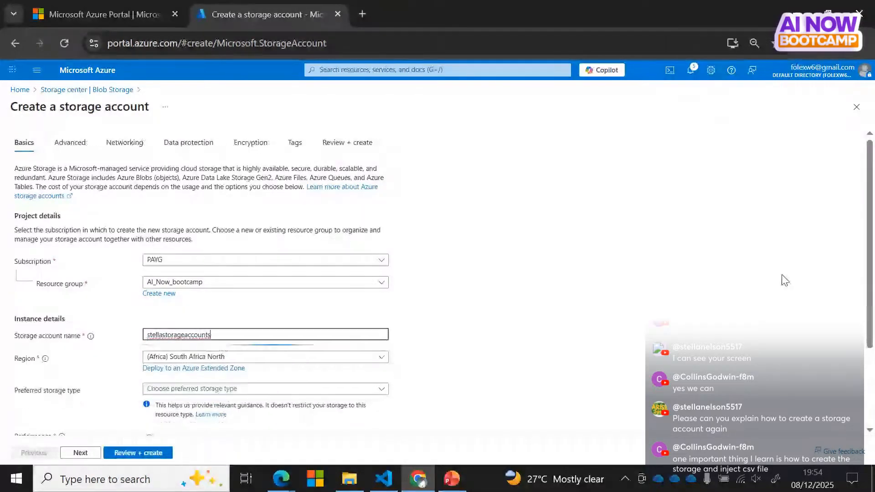
{"action": "scroll", "coordinate": [870, 274], "scroll_direction": "down", "scroll_amount": 3}
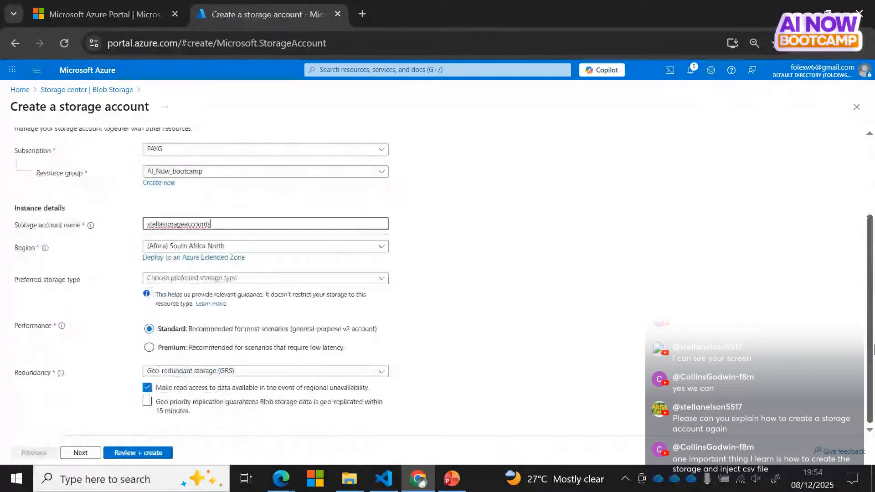
Step: Set preferred storage type to Azure Blob/Data Lake Gen 2 and redundancy to LRS
{"action": "left_click", "coordinate": [203, 279]}
{"action": "left_click", "coordinate": [203, 293]}
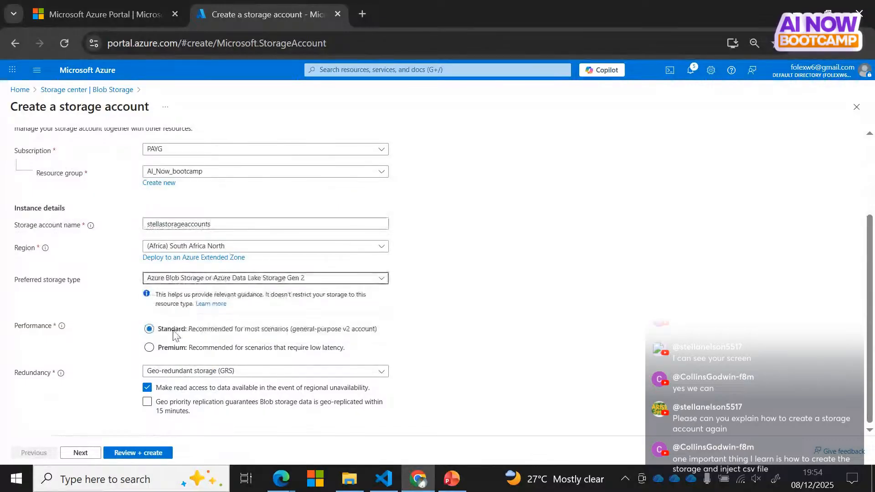
{"action": "left_click", "coordinate": [262, 371]}
{"action": "left_click", "coordinate": [262, 372]}
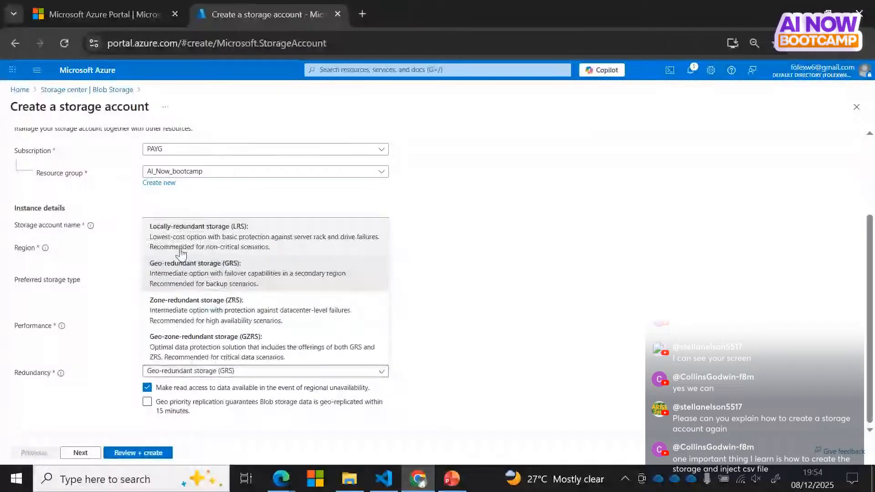
{"action": "left_click", "coordinate": [181, 250]}
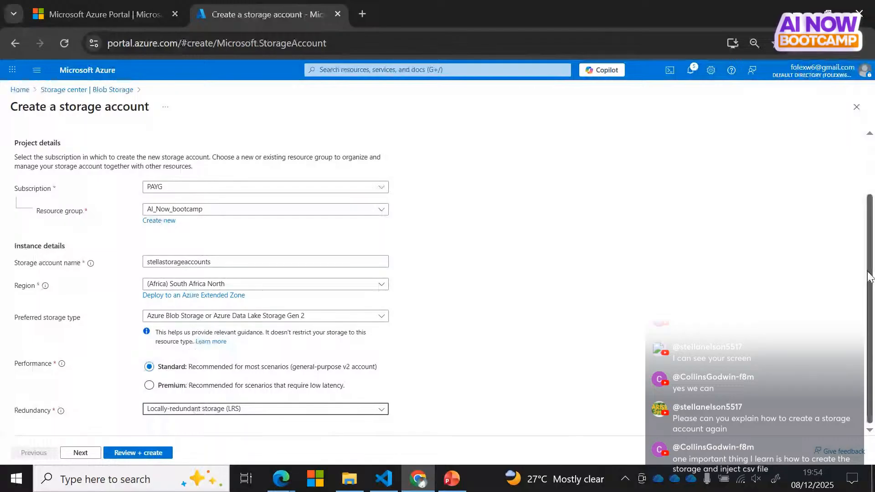
{"action": "scroll", "coordinate": [74, 152], "scroll_direction": "up", "scroll_amount": 2}
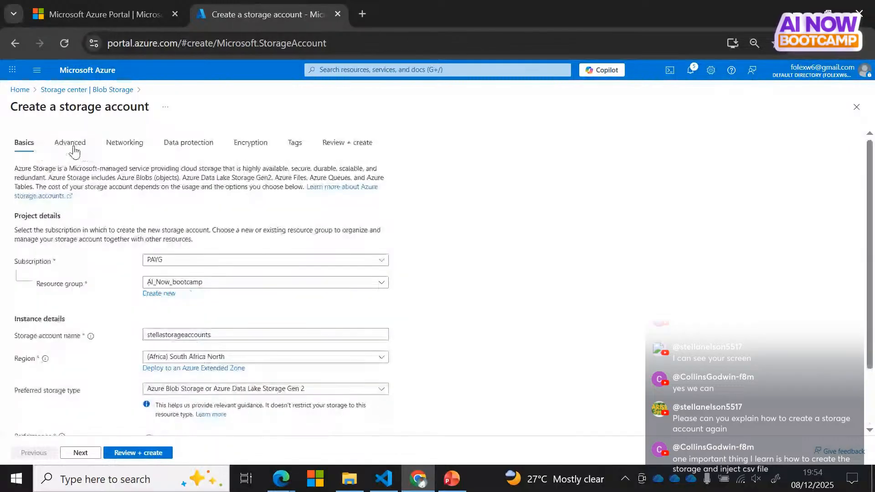
{"action": "left_click", "coordinate": [71, 145]}
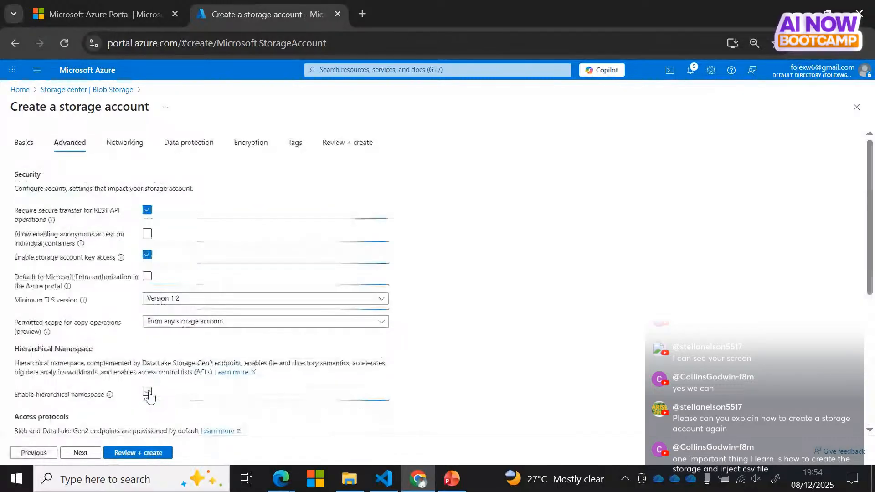
Step: Enable hierarchical namespace and continue to the Networking settings
{"action": "left_click", "coordinate": [147, 392]}
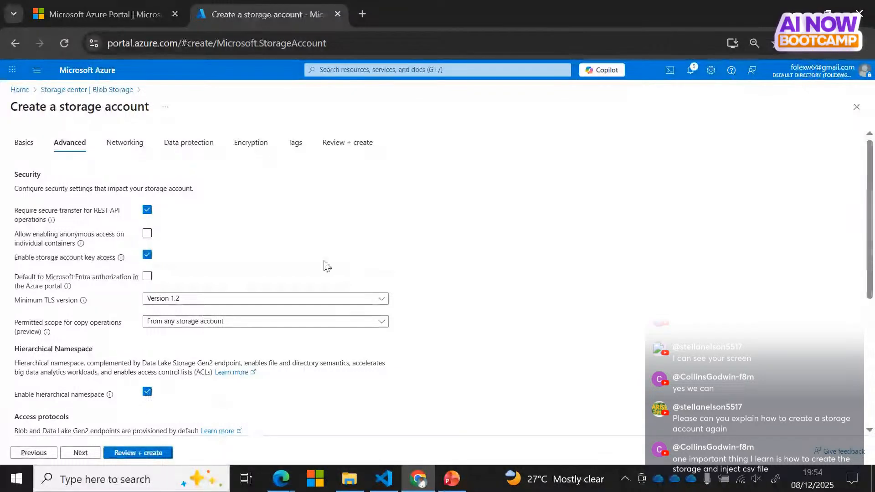
{"action": "left_click", "coordinate": [124, 143]}
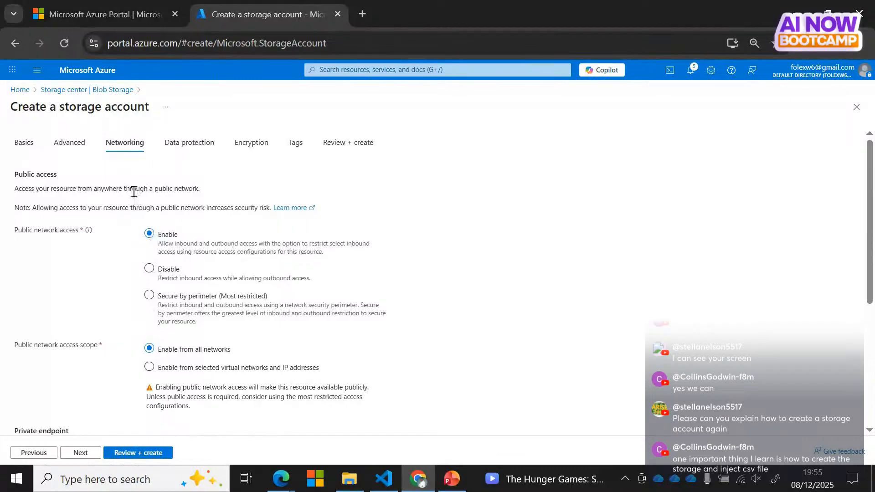
Step: Abandon the storage account form and view the Home page's recent resources, including ainowstorages and AI_Now_bootcamp
{"action": "left_click", "coordinate": [25, 90]}
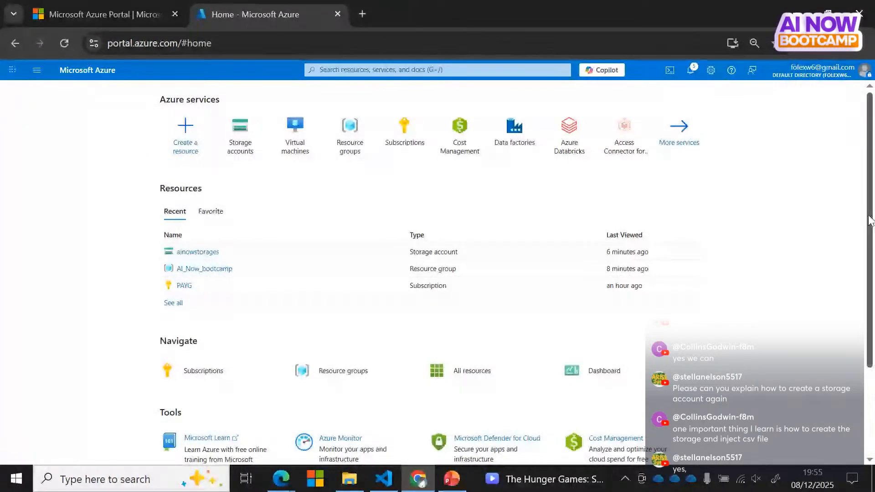
{"action": "left_click_drag", "start_coordinate": [871, 220], "coordinate": [872, 319]}
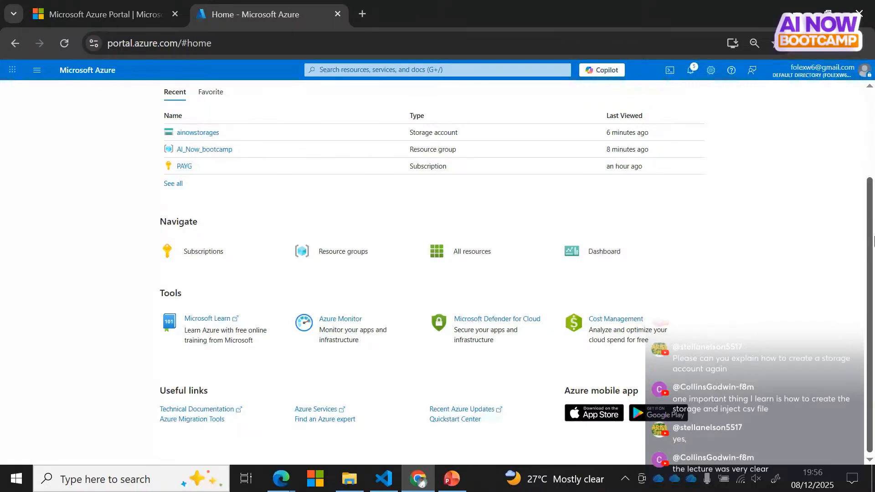
{"action": "left_click_drag", "start_coordinate": [873, 242], "coordinate": [859, 153]}
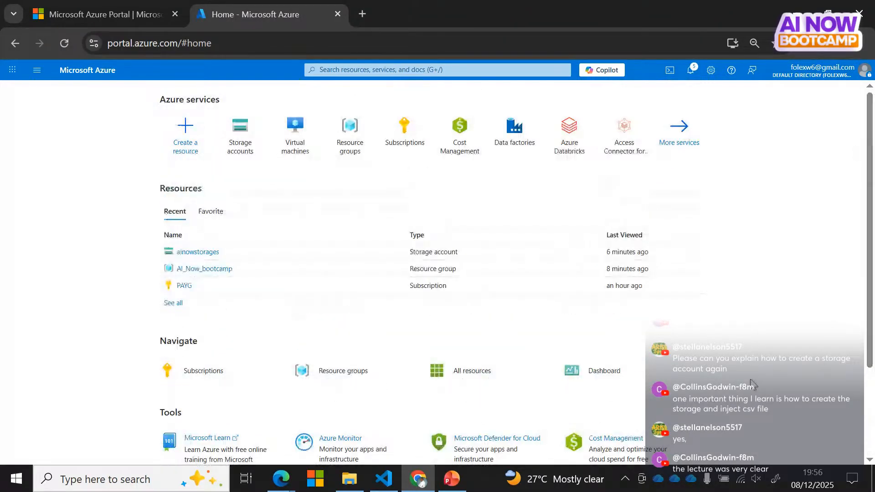